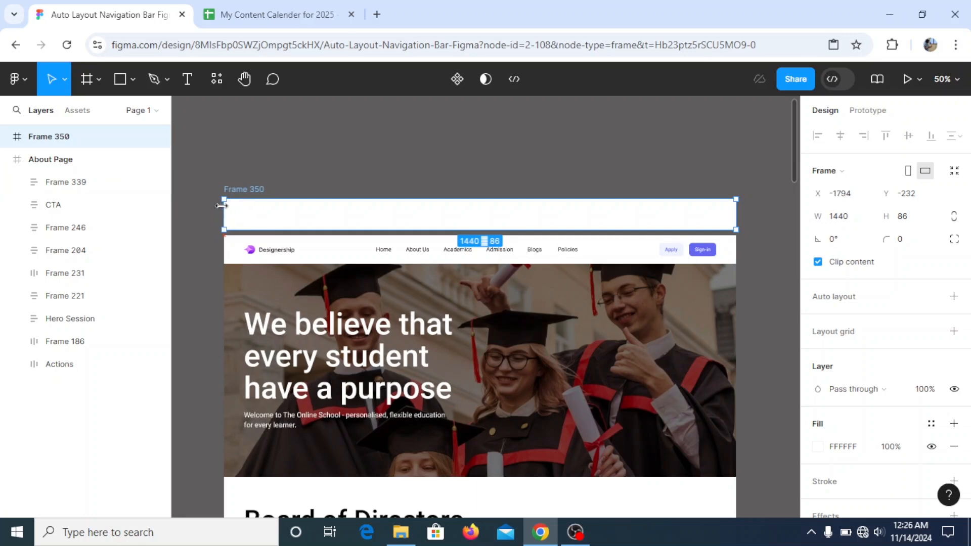
- Move the empty 1440-wide frame up clear of the About Page and set its height to 80, like the reference navigation bar
left_click_drag(298, 209, 317, 197)
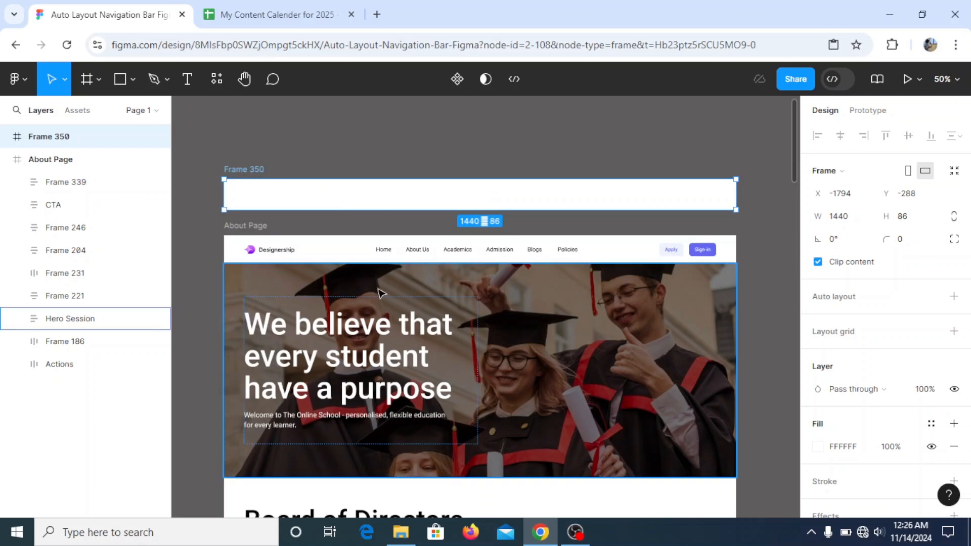
left_click(622, 259)
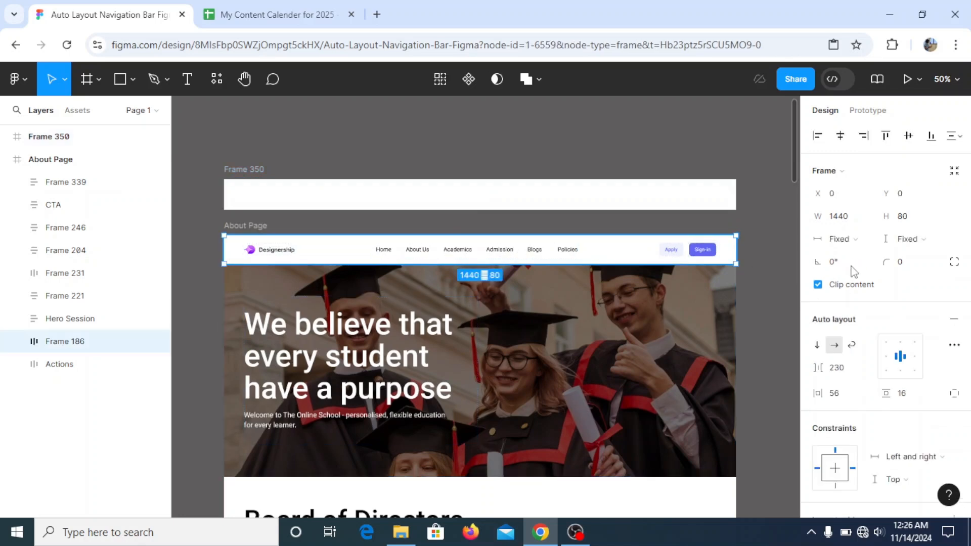
left_click(666, 205)
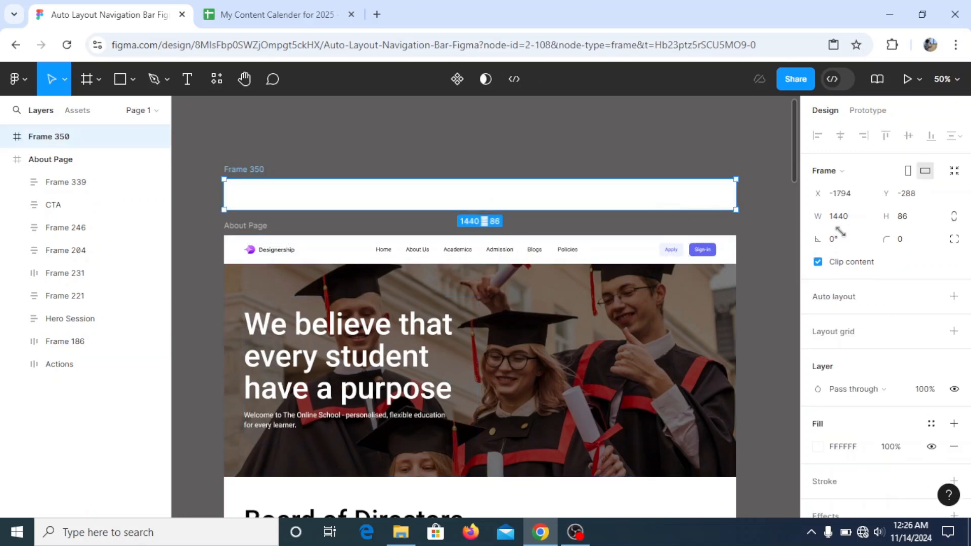
left_click(917, 223)
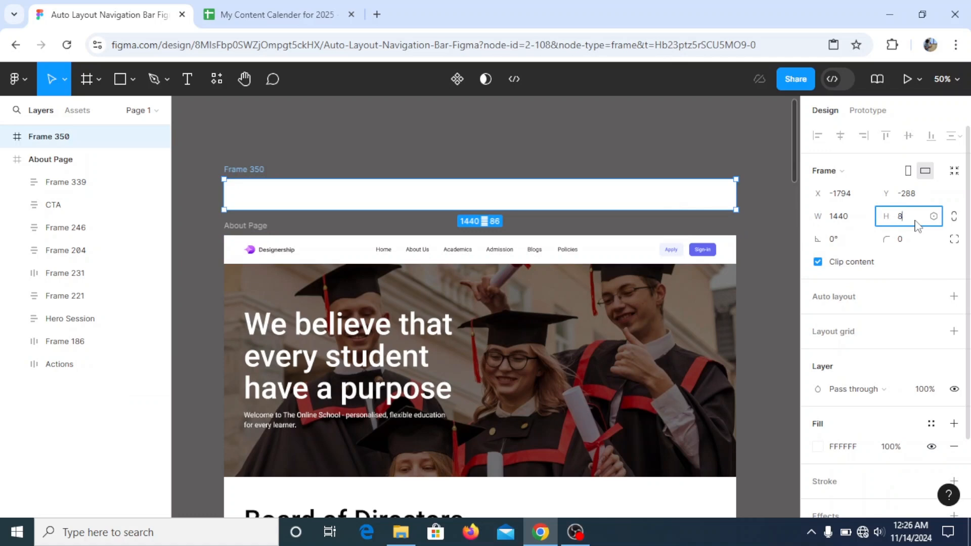
key("Return")
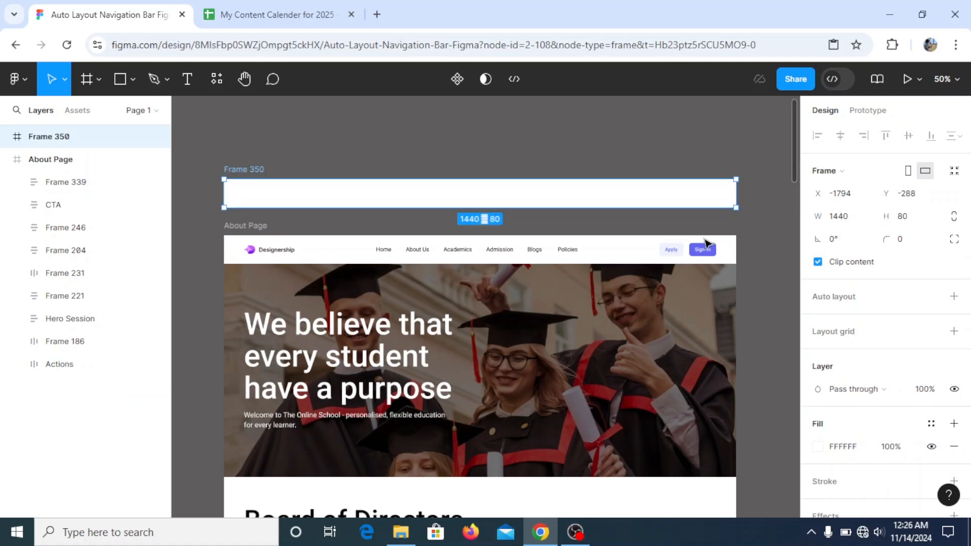
mouse_move(245, 172)
left_mouse_down()
mouse_move(244, 155)
mouse_move(246, 164)
left_mouse_up()
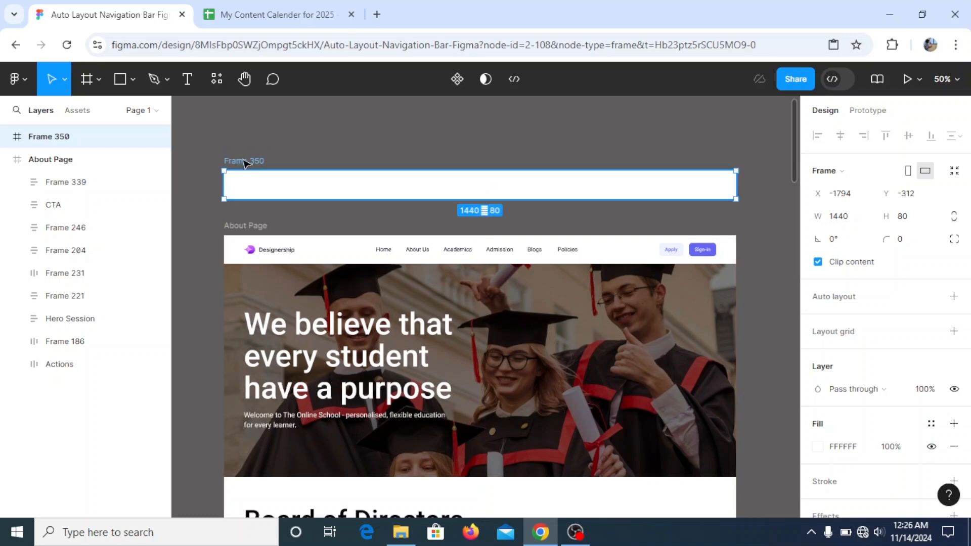
- Lower the empty frame slightly toward the About Page and add auto layout to it
right_click(247, 162)
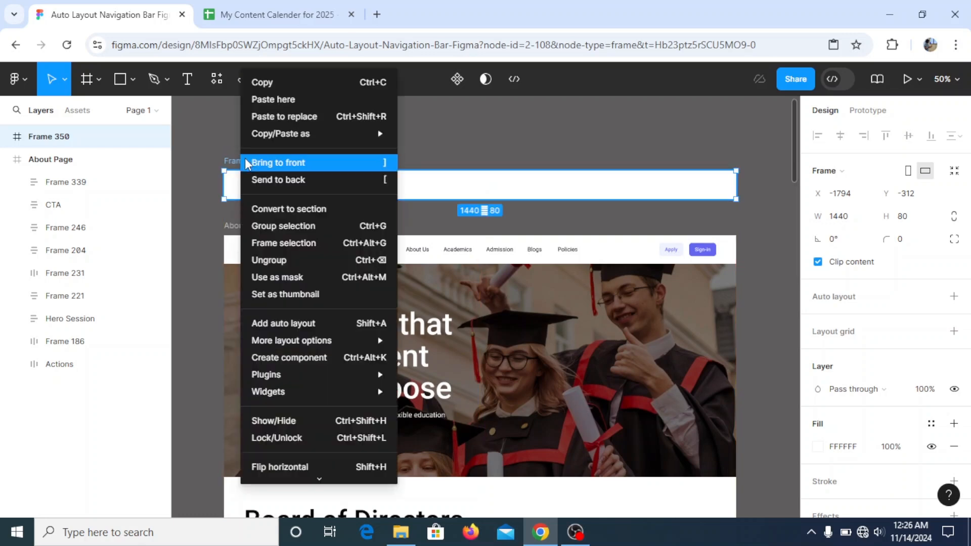
left_click(200, 169)
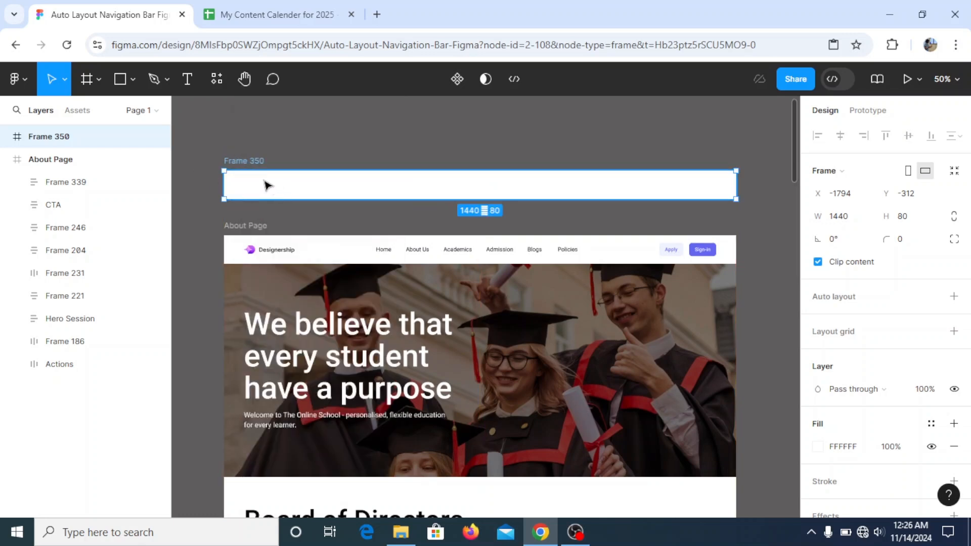
mouse_move(253, 161)
left_mouse_down()
mouse_move(242, 160)
mouse_move(249, 167)
left_mouse_up()
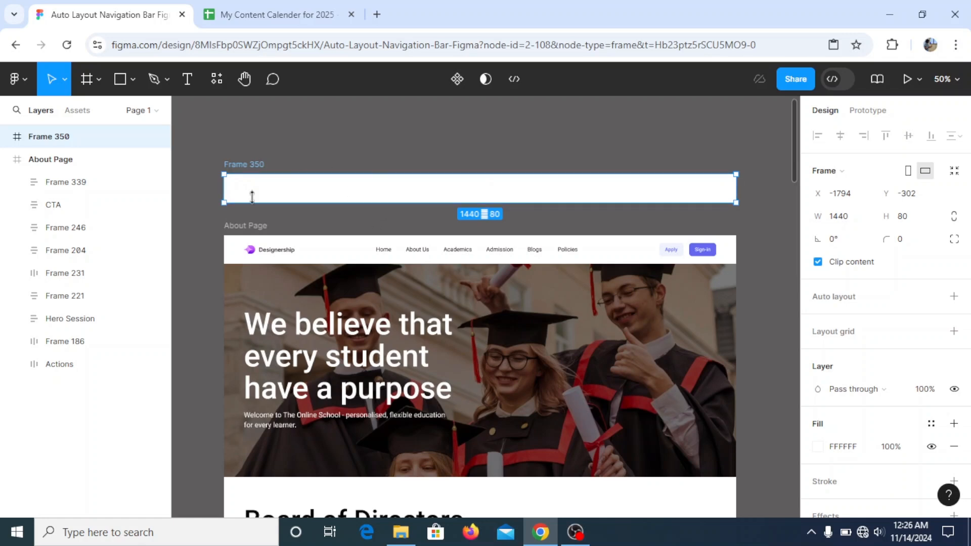
right_click(247, 169)
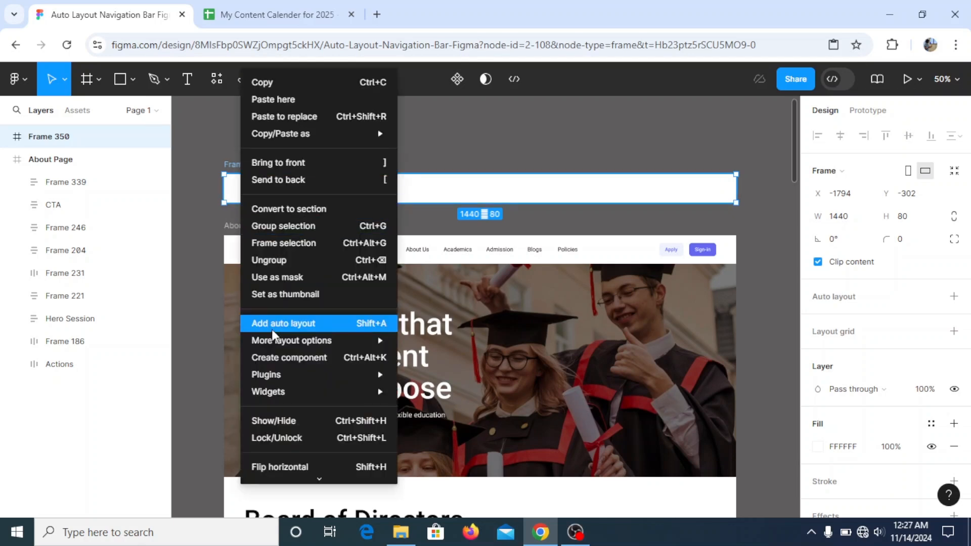
key("shift+a")
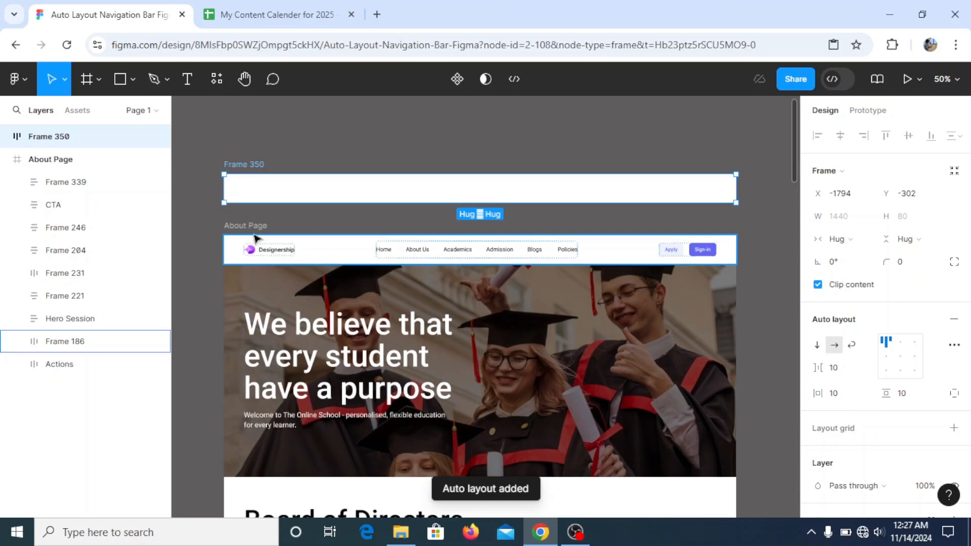
- Make the About Page's 12-column layout grid visible and check its column settings
left_click(282, 239)
left_click(931, 354)
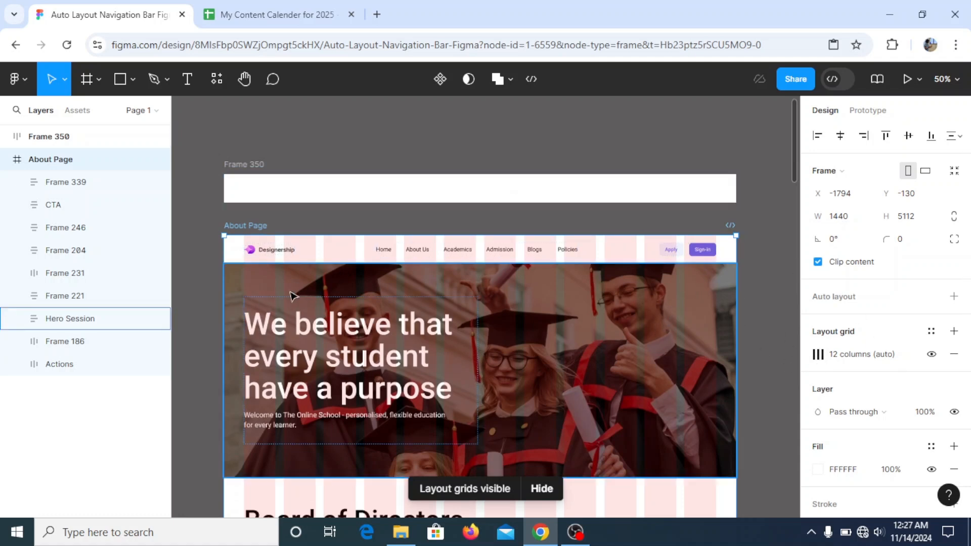
left_click(818, 355)
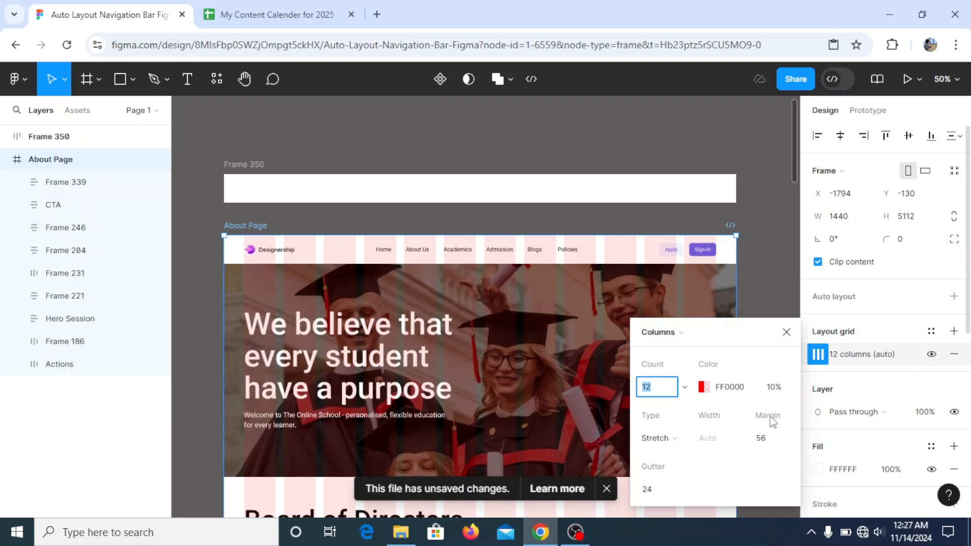
left_click(607, 489)
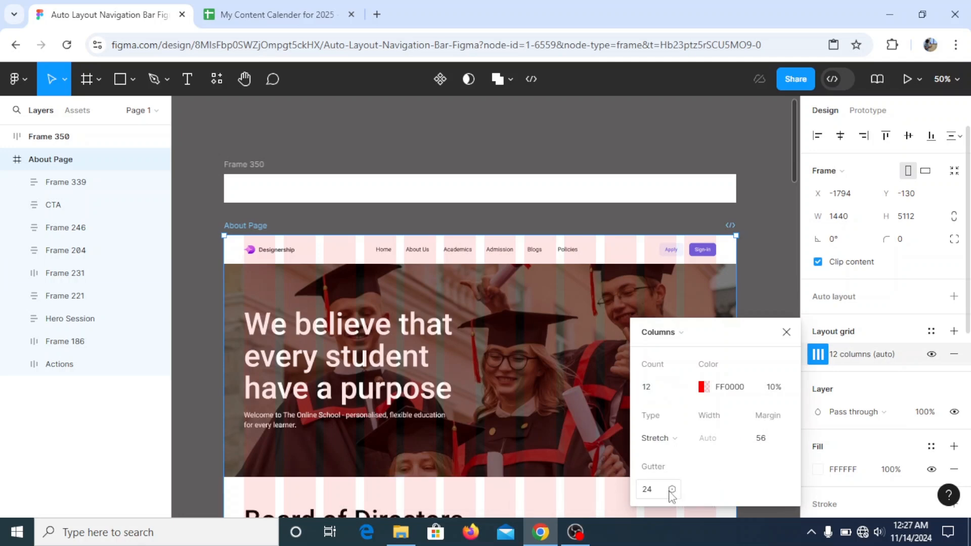
left_click(787, 332)
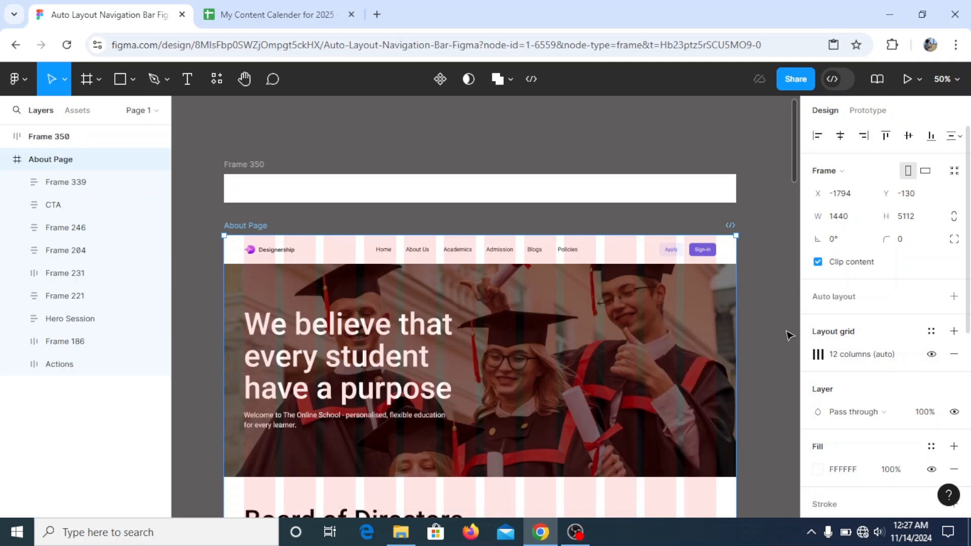
- Set the empty auto layout frame's horizontal padding to 56 and vertical padding to 8
left_click(241, 173)
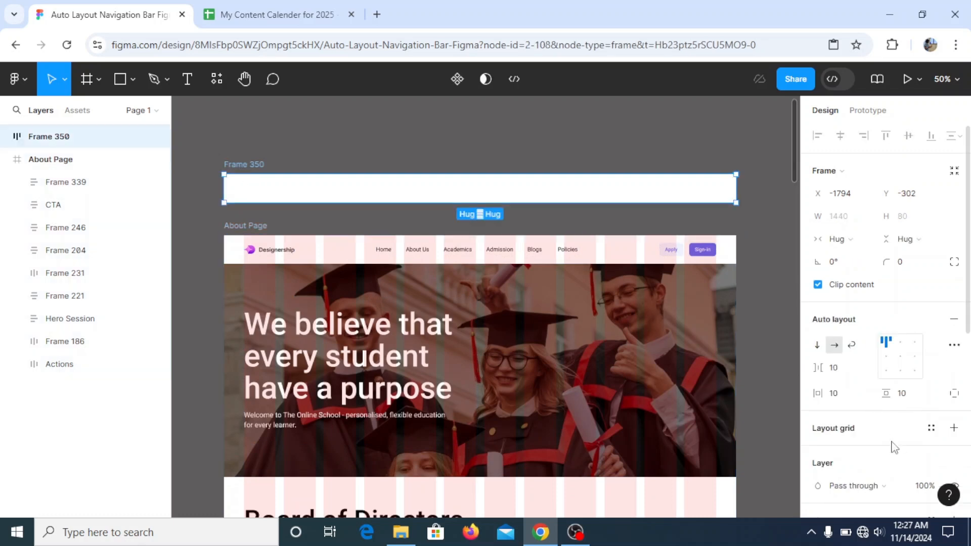
left_click(836, 399)
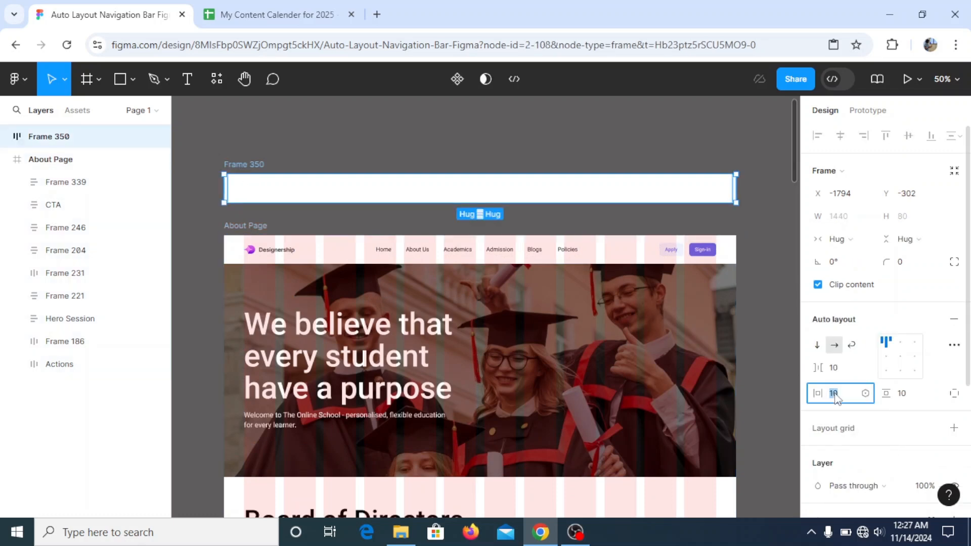
type("56")
key("Return")
left_click(721, 253)
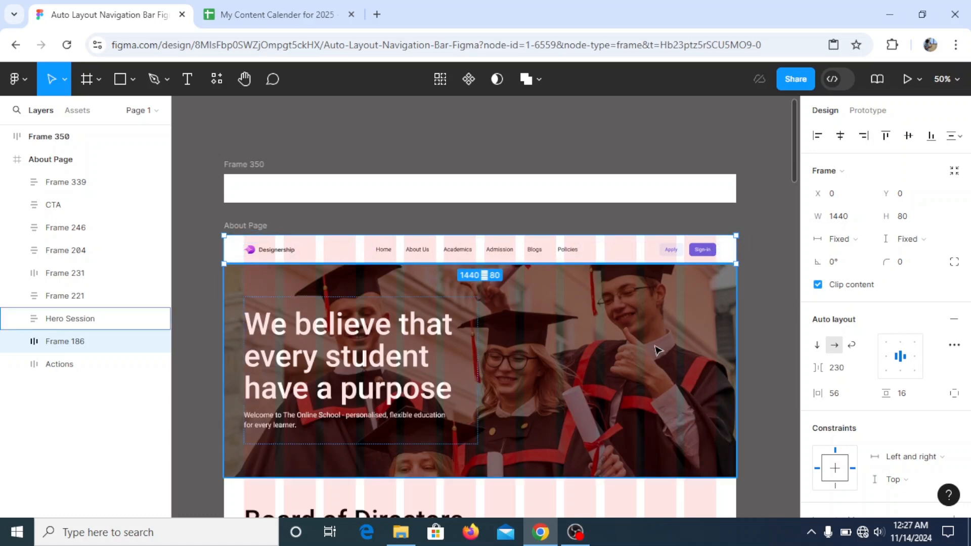
left_click(266, 180)
left_click(922, 399)
key("Return")
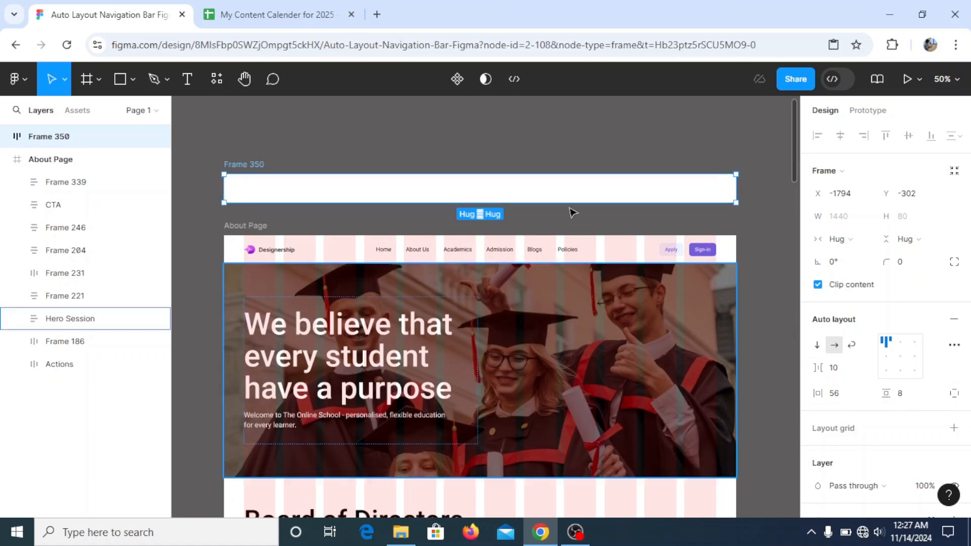
- Place a copy of the About Page navigation bar's company logo on the canvas above the empty frame
left_click(323, 151)
left_click(275, 250)
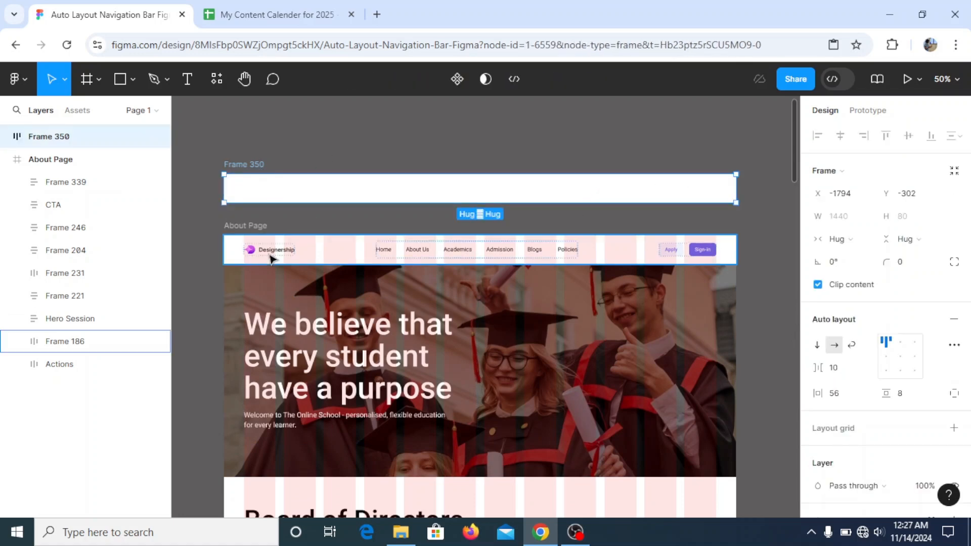
left_click(276, 252)
left_click_drag(276, 252, 298, 130)
left_click(244, 79)
left_click_drag(274, 190, 494, 323)
key("shift+0")
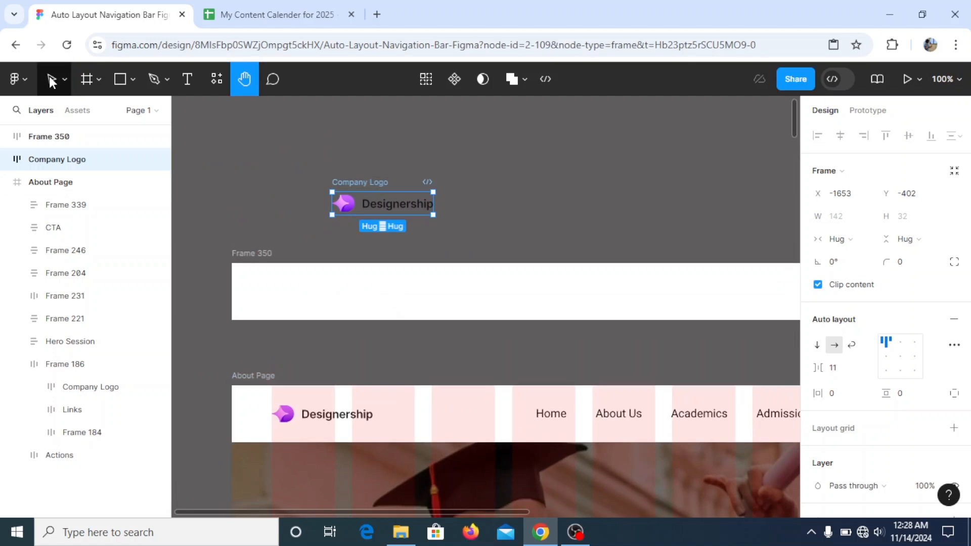
left_click(50, 80)
- Switch the empty frame's width and height from hug to fixed sizing
left_click(320, 273)
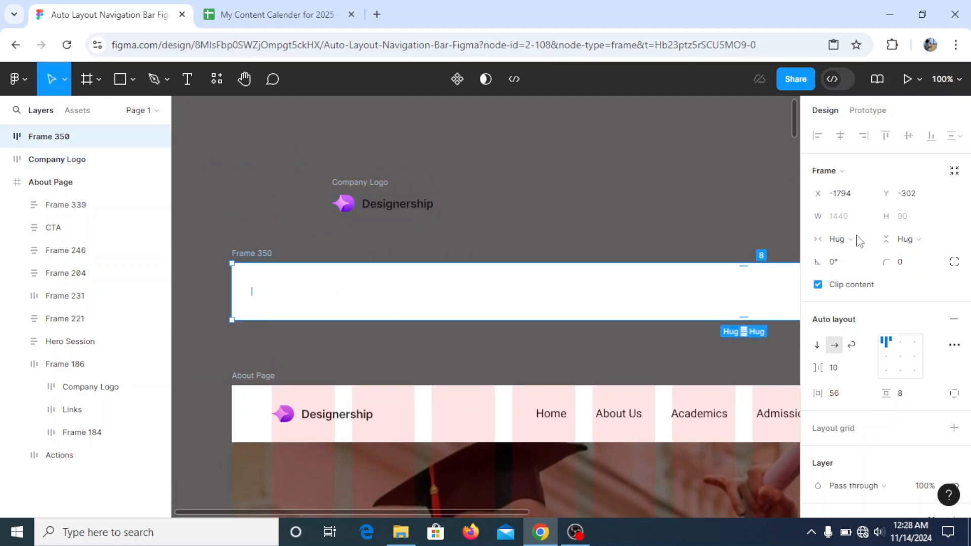
left_click(842, 239)
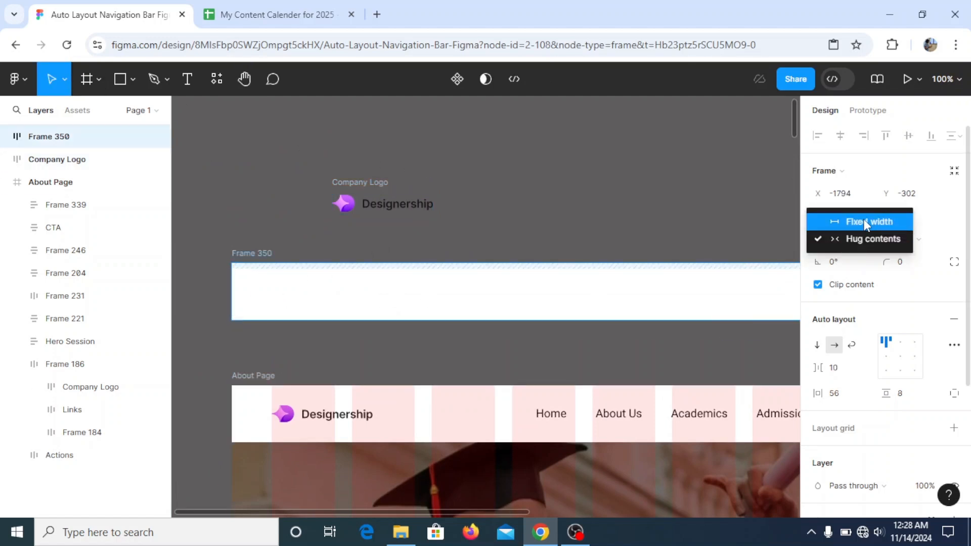
left_click(860, 221)
left_click(906, 239)
left_click(906, 224)
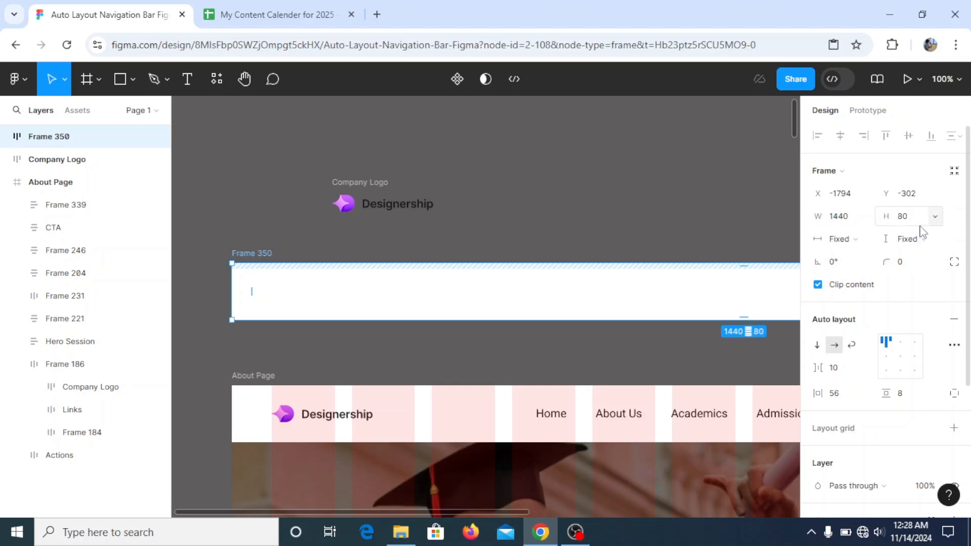
- Shift the company logo copy toward the empty frame, and undo that move and the frame's fixed sizing
left_click(363, 182)
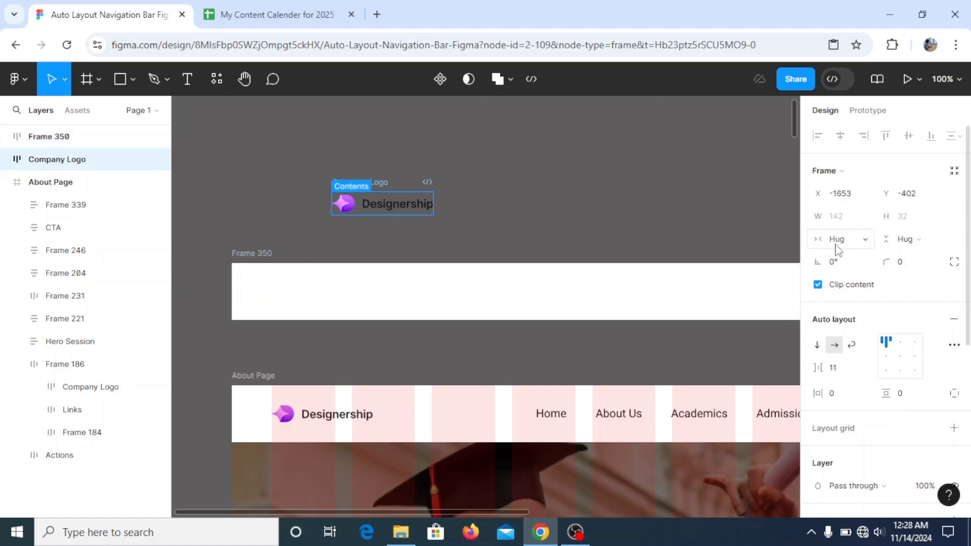
left_click_drag(371, 187, 349, 201)
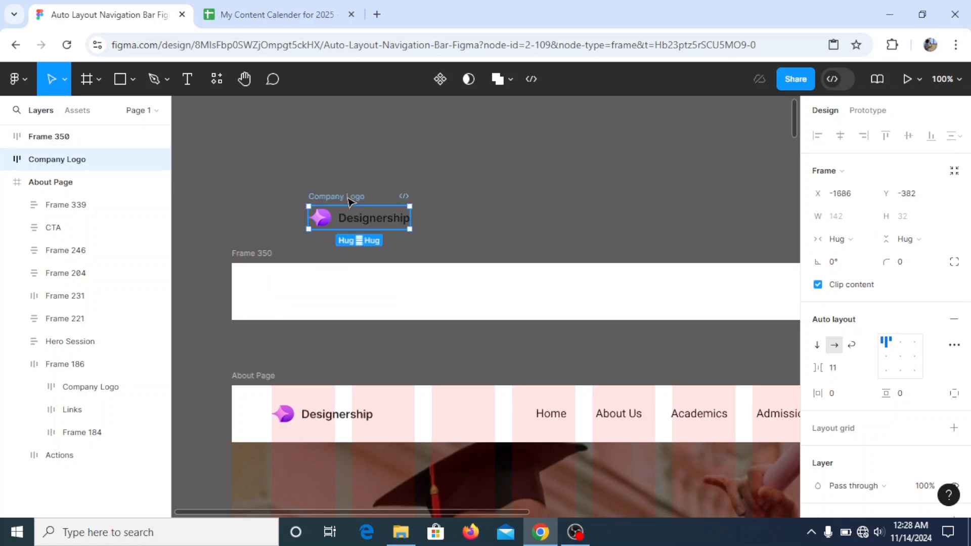
left_click(399, 301)
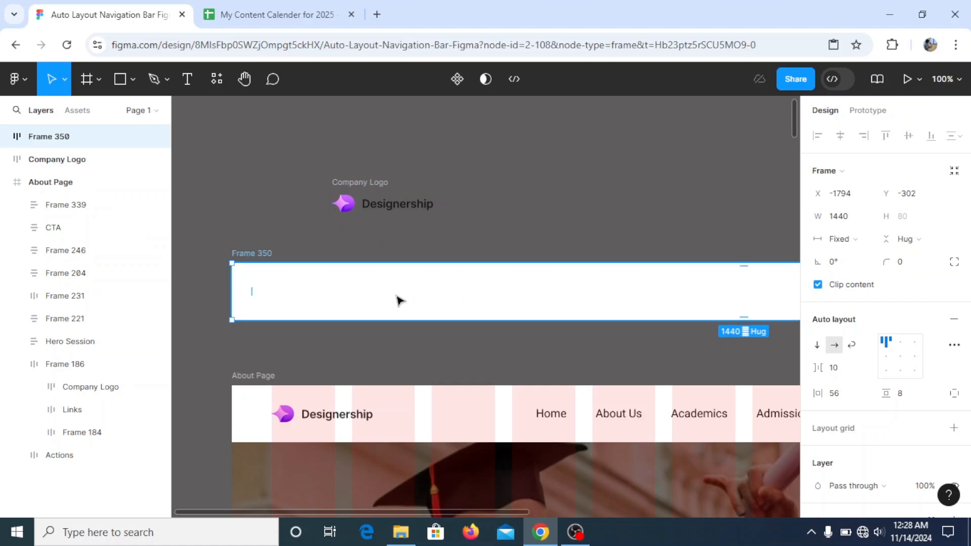
key("ctrl+z")
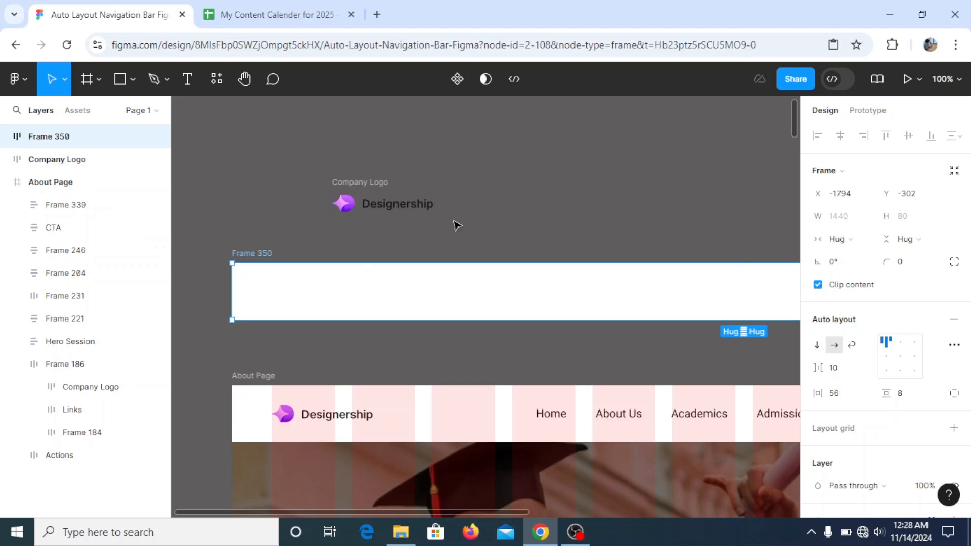
- Try placing the company logo copy inside the frame while it hugs its contents, and undo the placement
left_click(345, 192)
left_click(278, 300)
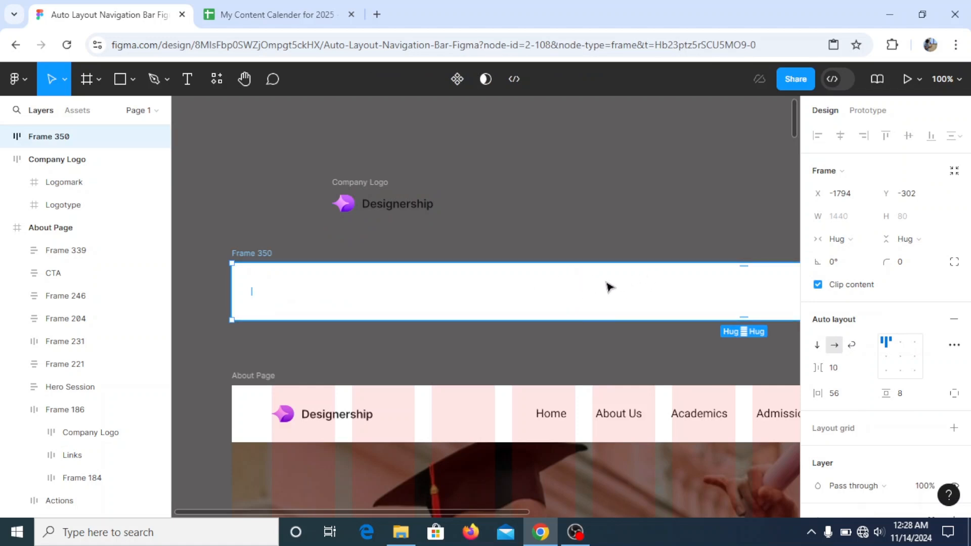
left_click_drag(346, 181, 361, 289)
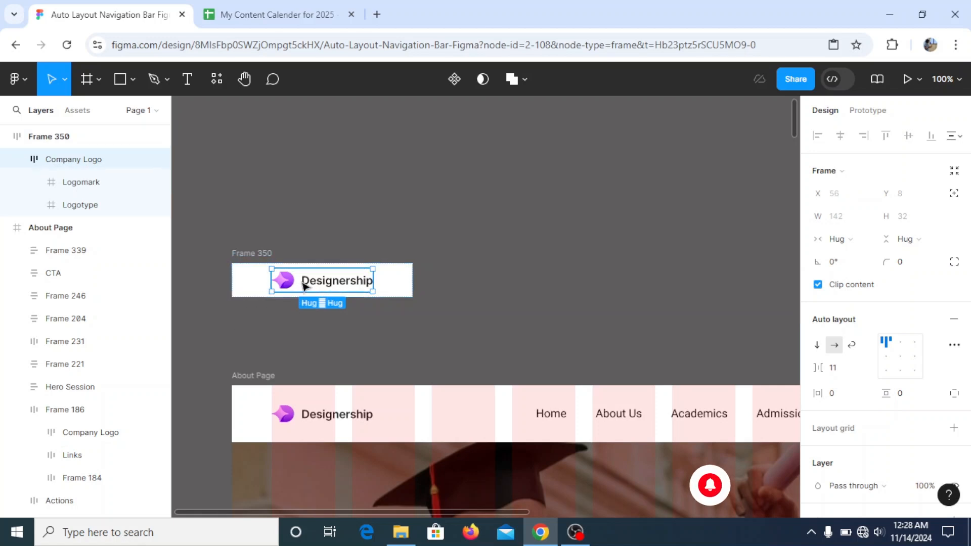
key("ctrl+z")
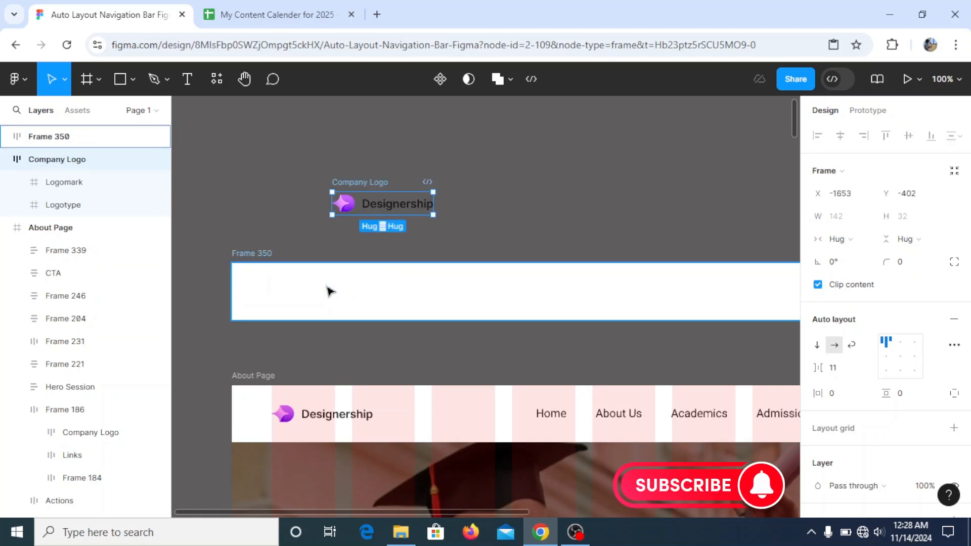
- Set the empty frame to fixed width and fixed height, and place the company logo copy inside it
left_click(297, 282)
left_click(842, 239)
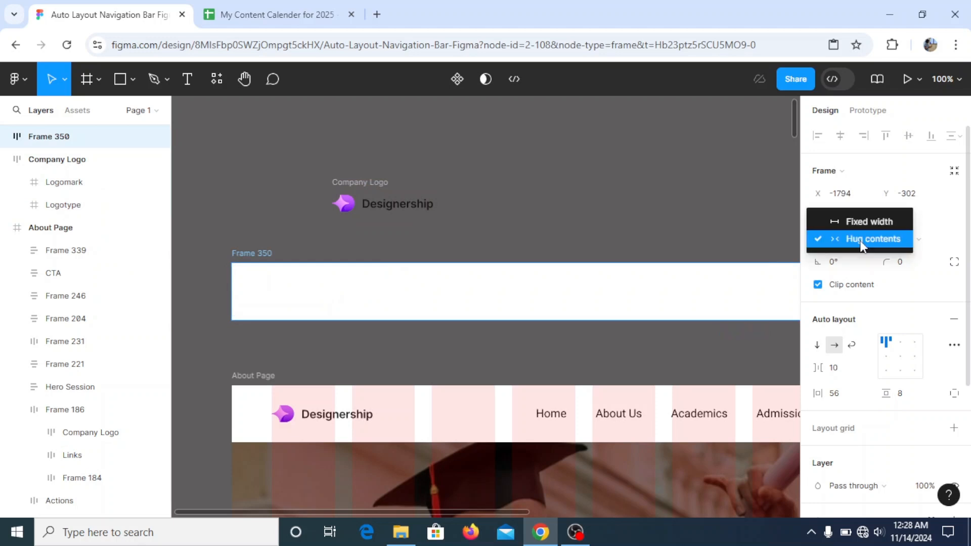
left_click(874, 221)
left_click(917, 240)
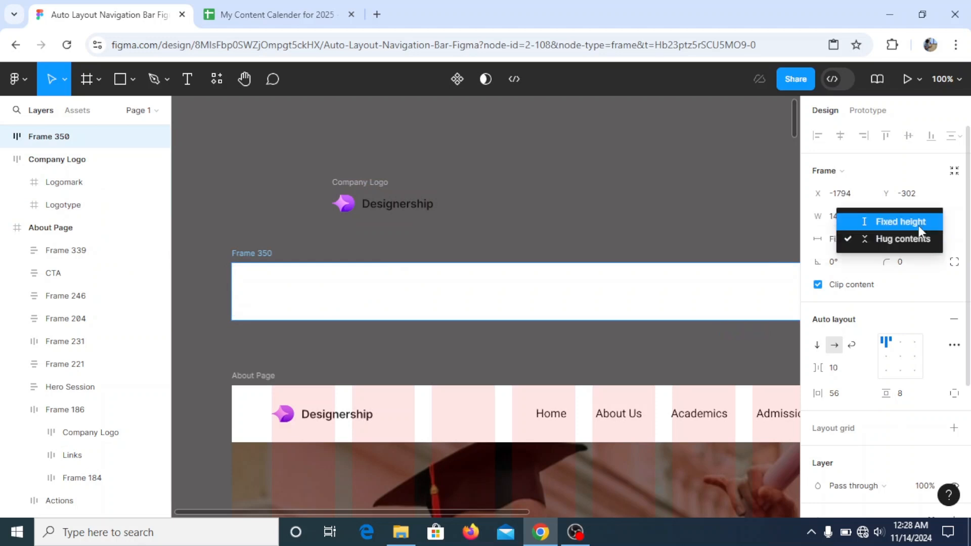
left_click(919, 223)
left_click(544, 200)
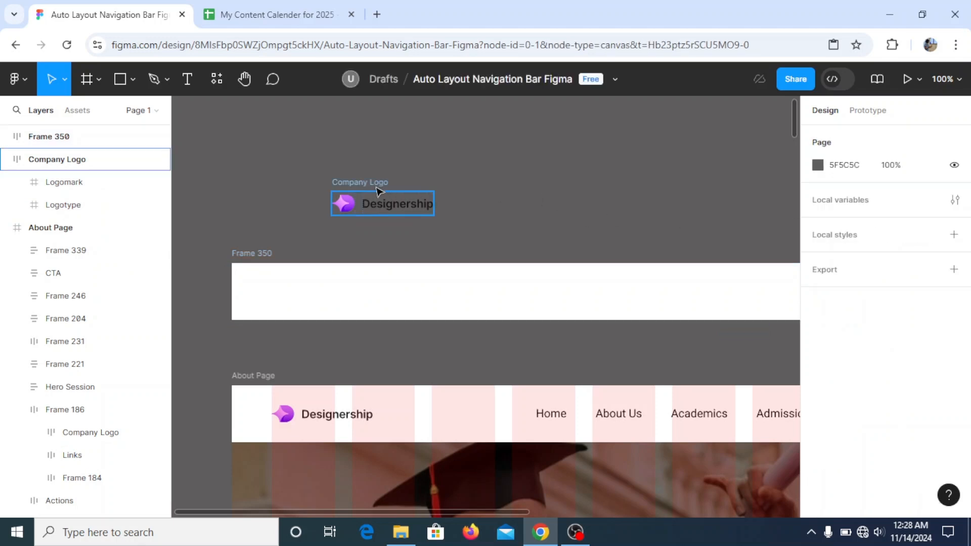
left_click_drag(365, 186, 292, 288)
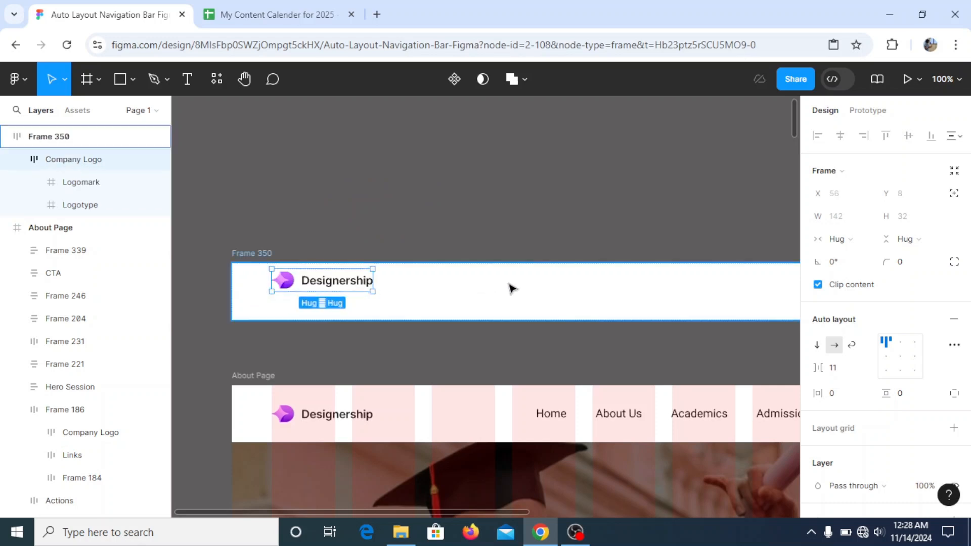
- Set the auto layout alignment to left centre for both the company logo copy and the 1440 by 80 frame around it
left_click(885, 361)
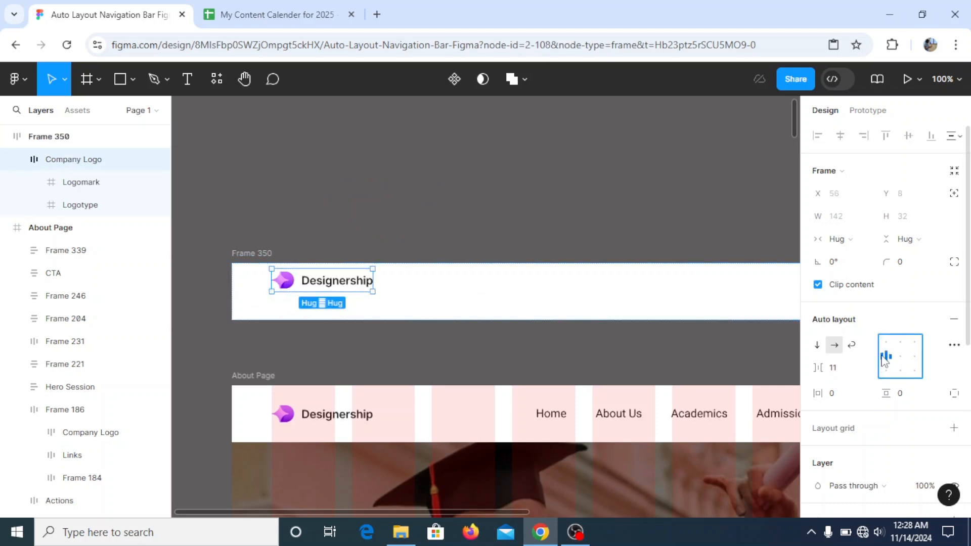
left_click(480, 297)
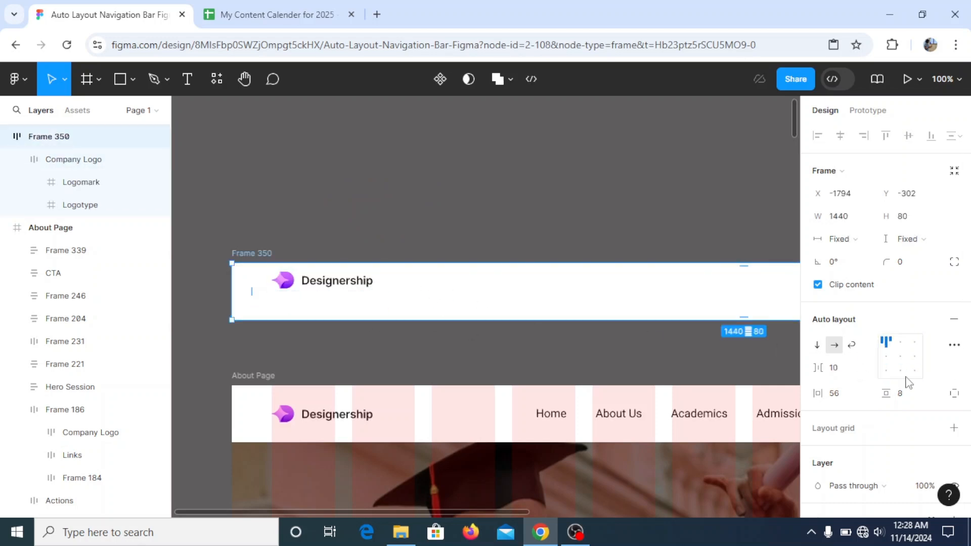
left_click(885, 356)
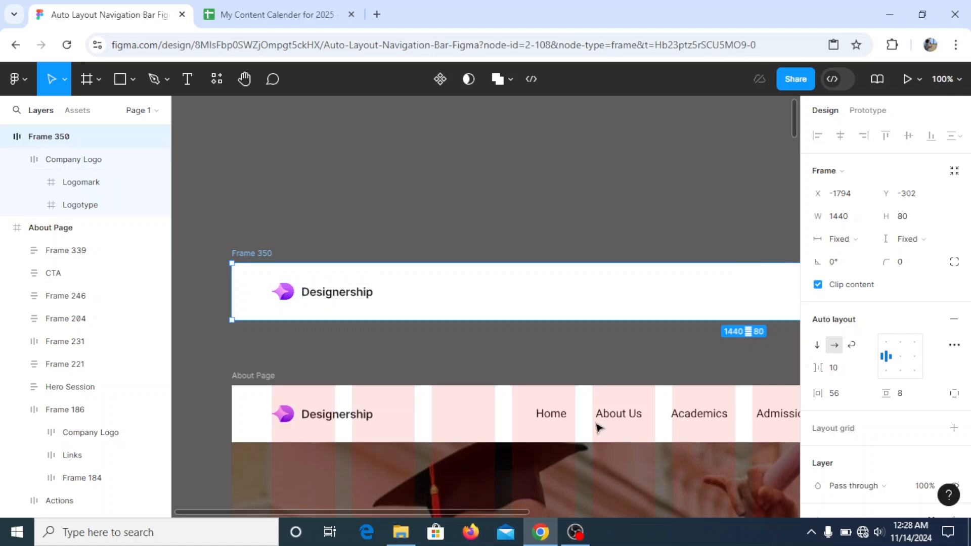
- Add a text layer reading "Home" on the empty canvas above the new navigation frame
left_click(245, 79)
left_click_drag(631, 329, 435, 292)
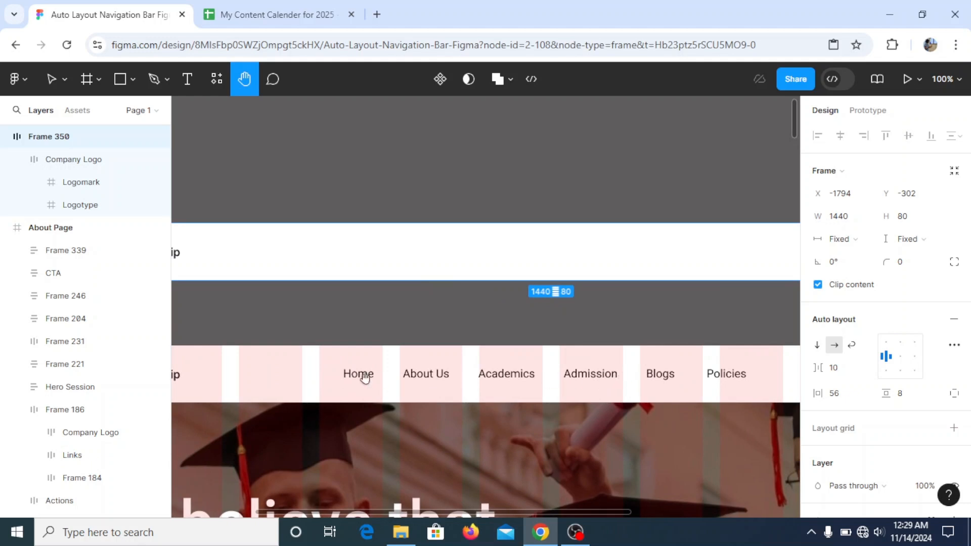
left_click_drag(425, 377, 387, 388)
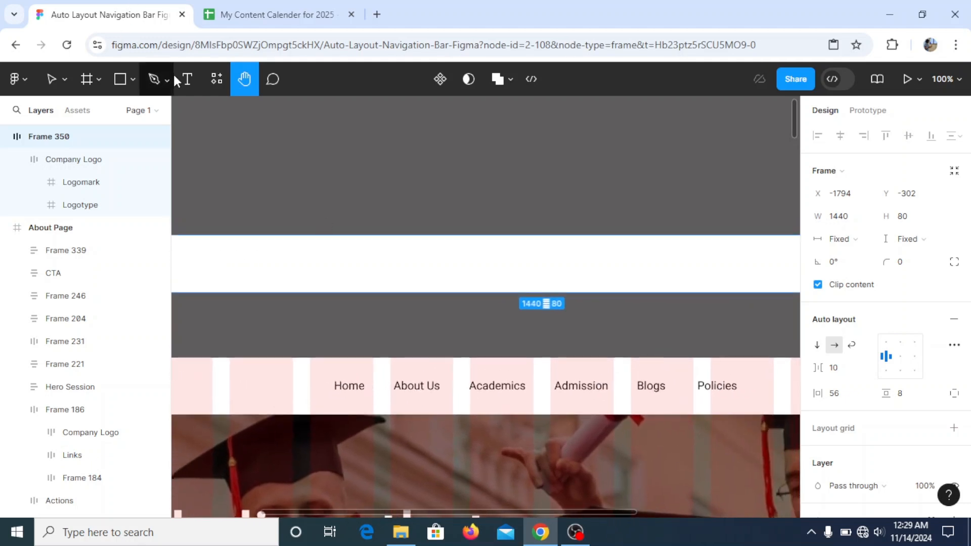
left_click(279, 185)
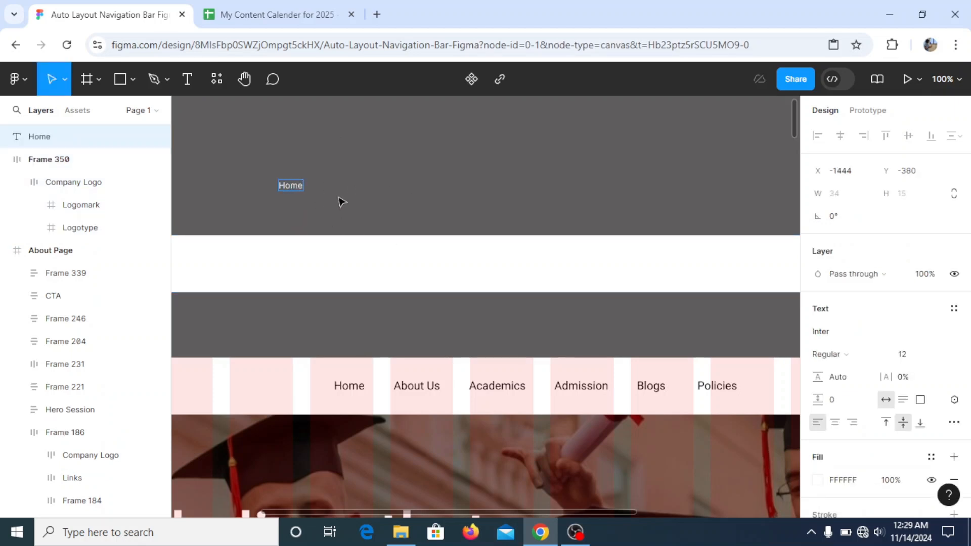
key("Escape")
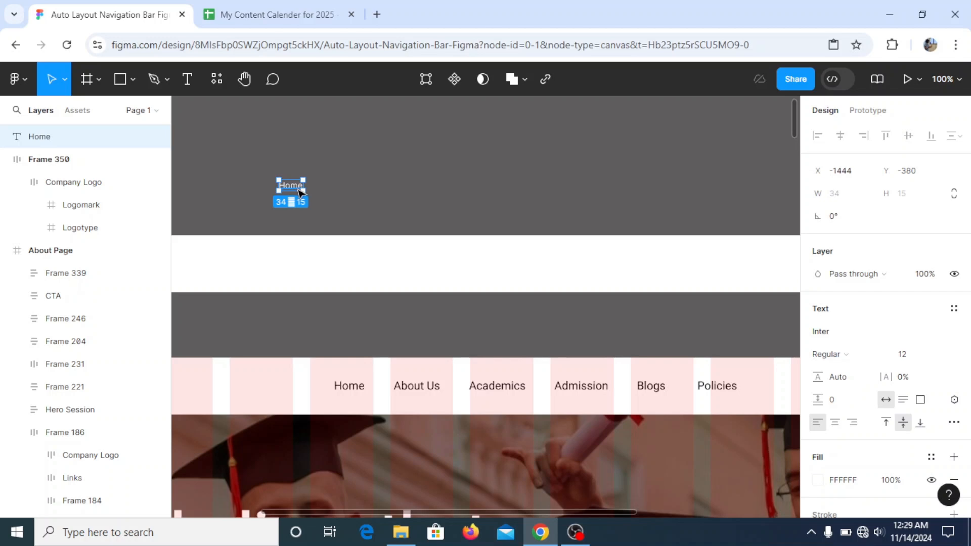
- Check the existing Home link's text properties and set the new Home text's font size to 16
double_click(359, 390)
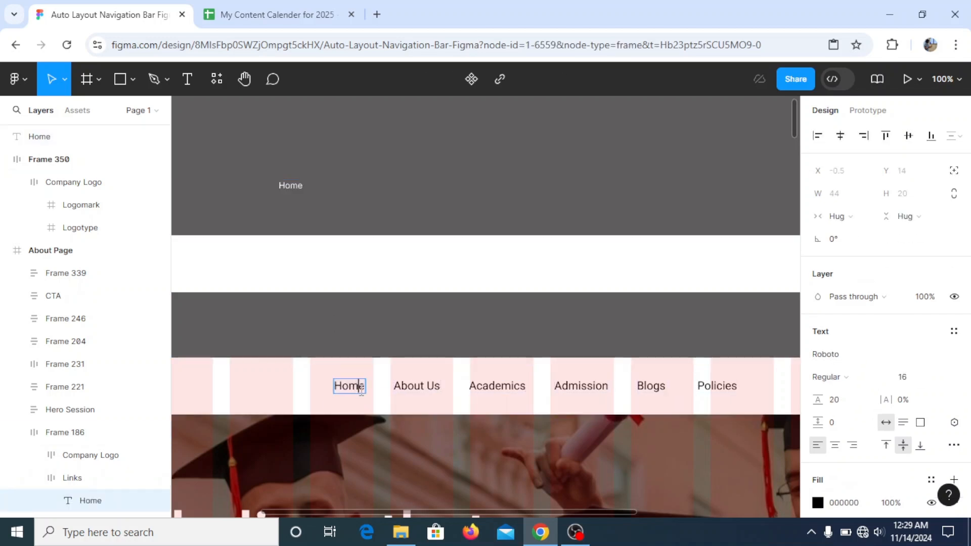
key("Escape")
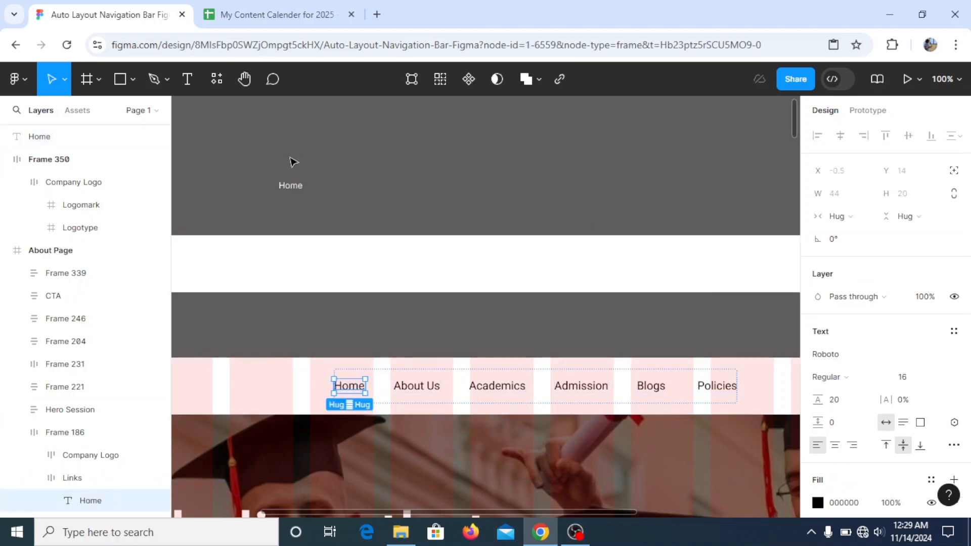
left_click(293, 190)
scroll(911, 329, "down", 3)
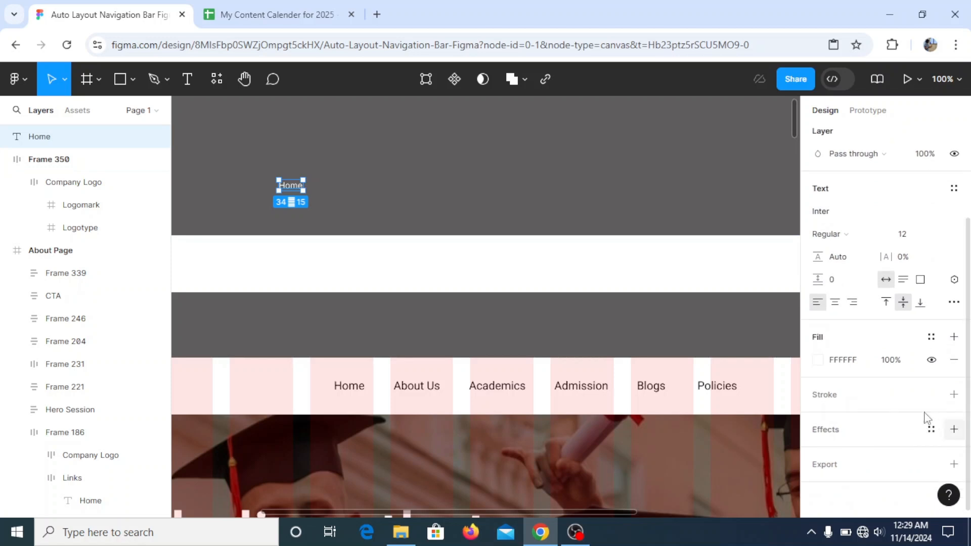
left_click(920, 241)
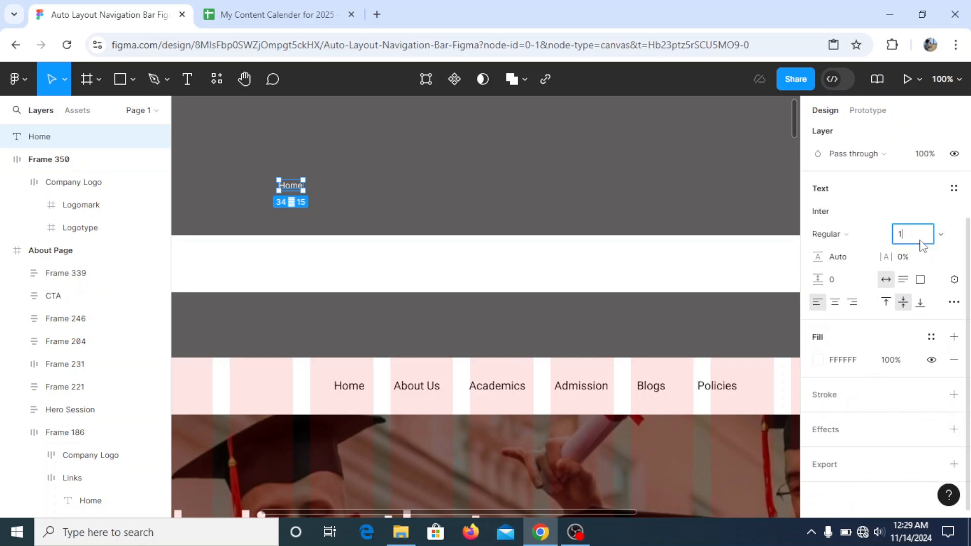
key("Return")
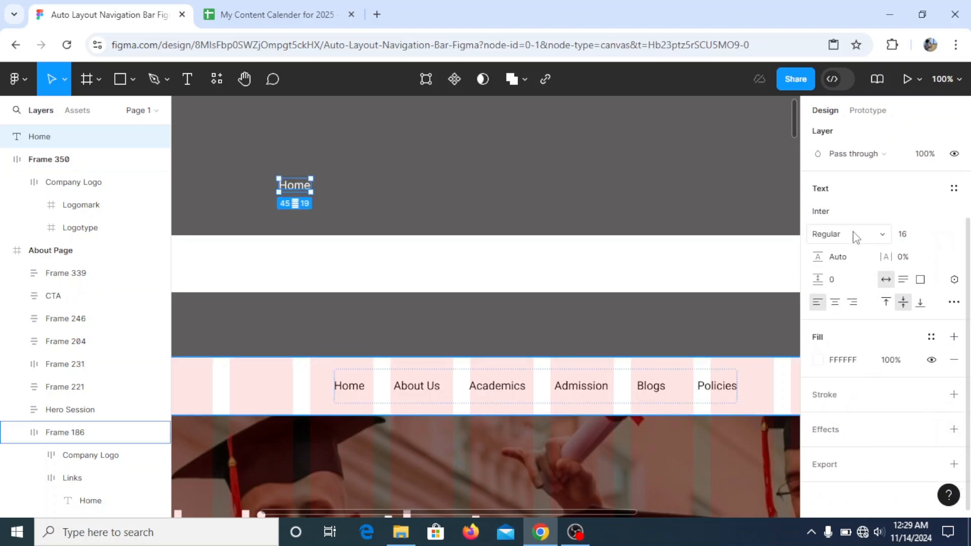
- Keep the new Home text's font as Inter and set its fill to black, 000000
left_click(856, 214)
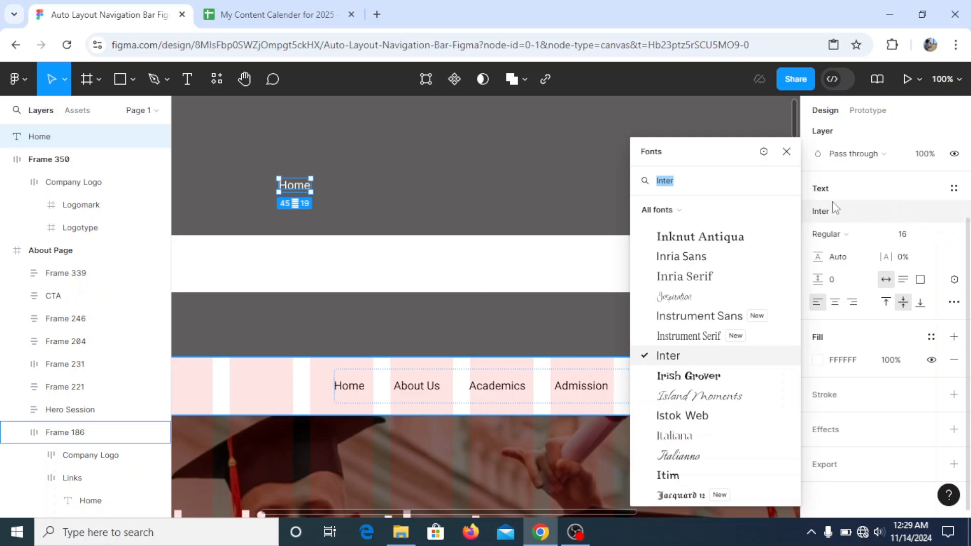
left_click(786, 151)
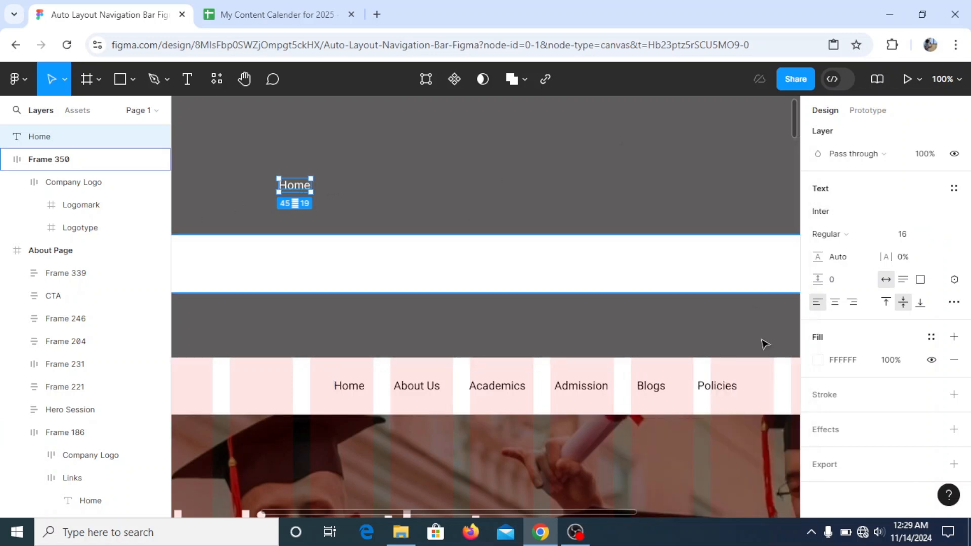
left_click(825, 364)
left_click(819, 363)
left_click(665, 444)
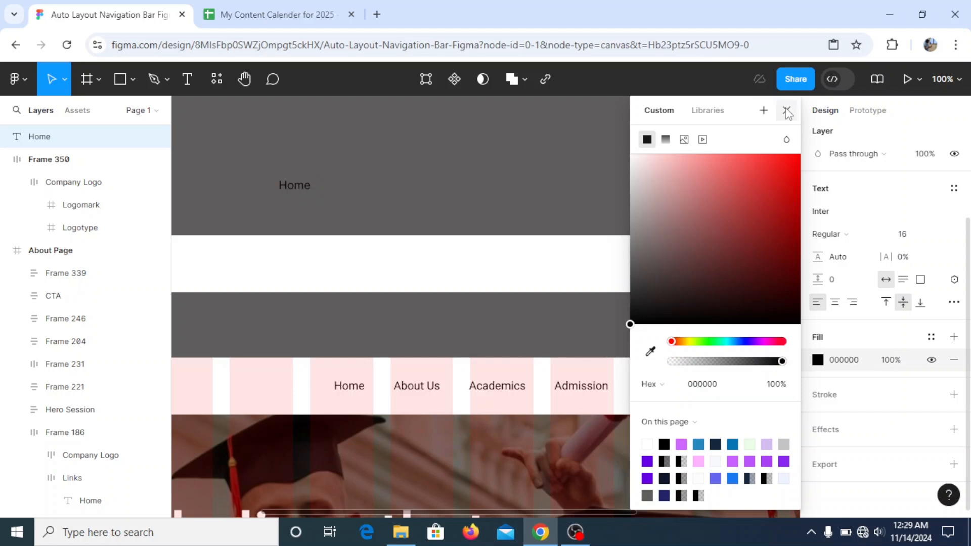
left_click(786, 110)
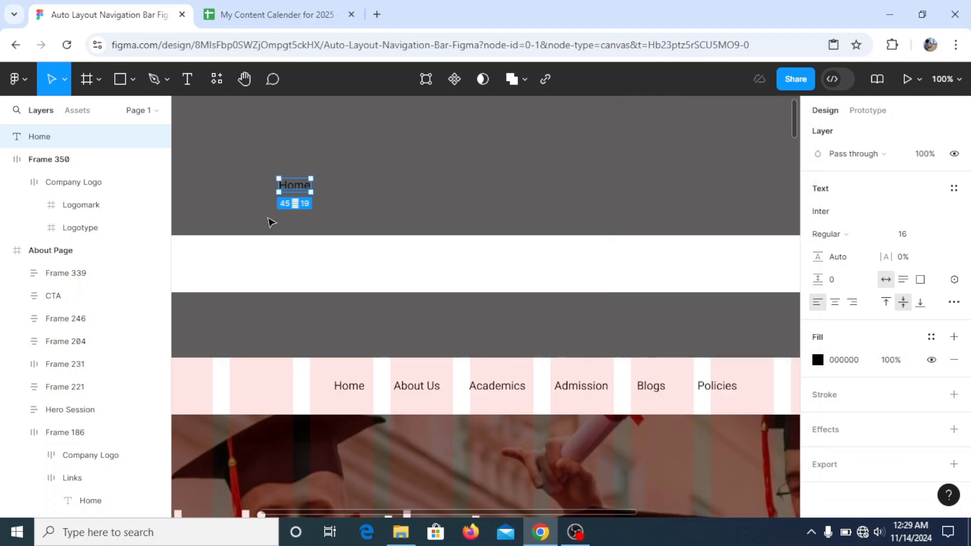
- Wrap the new Home text in an auto layout frame and compare it with the existing links group's layout
right_click(294, 191)
left_click(324, 310)
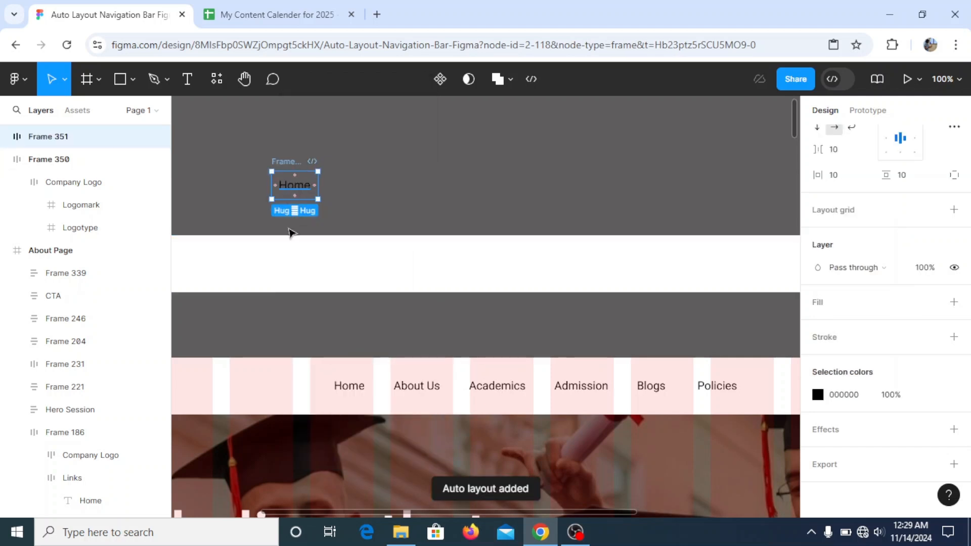
left_click(352, 390)
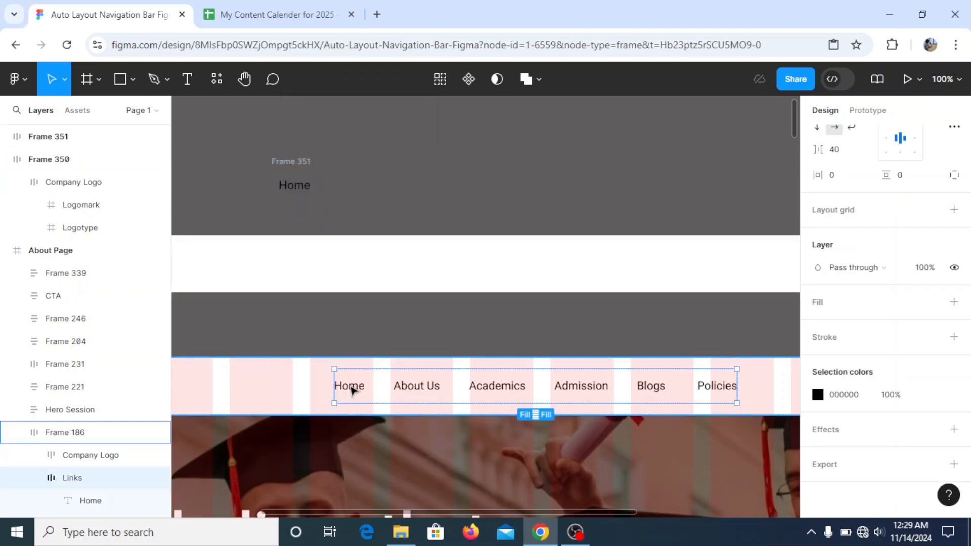
left_click(334, 160)
left_click(296, 162)
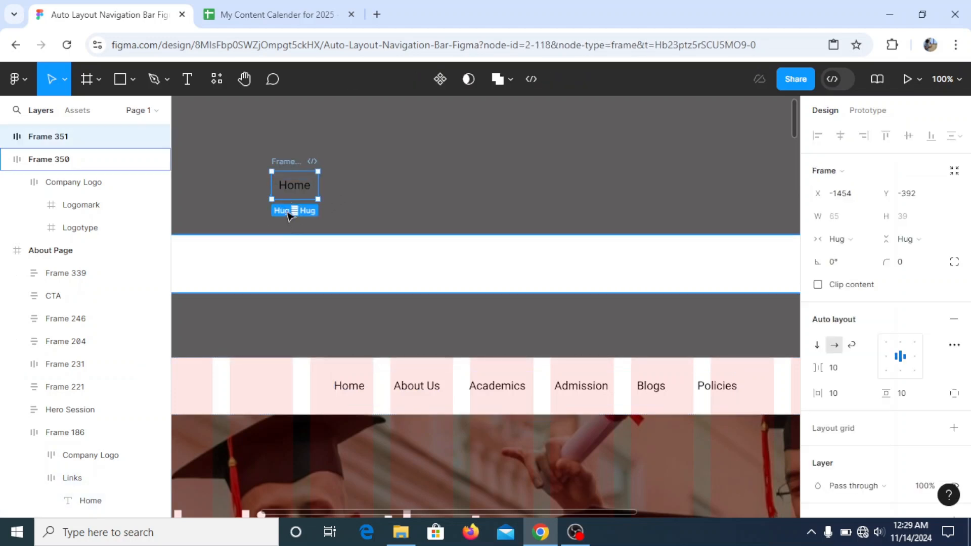
- Rename the auto layout frame around the Home text as "Nav Bar Link"
left_click(245, 79)
left_click_drag(360, 196, 420, 240)
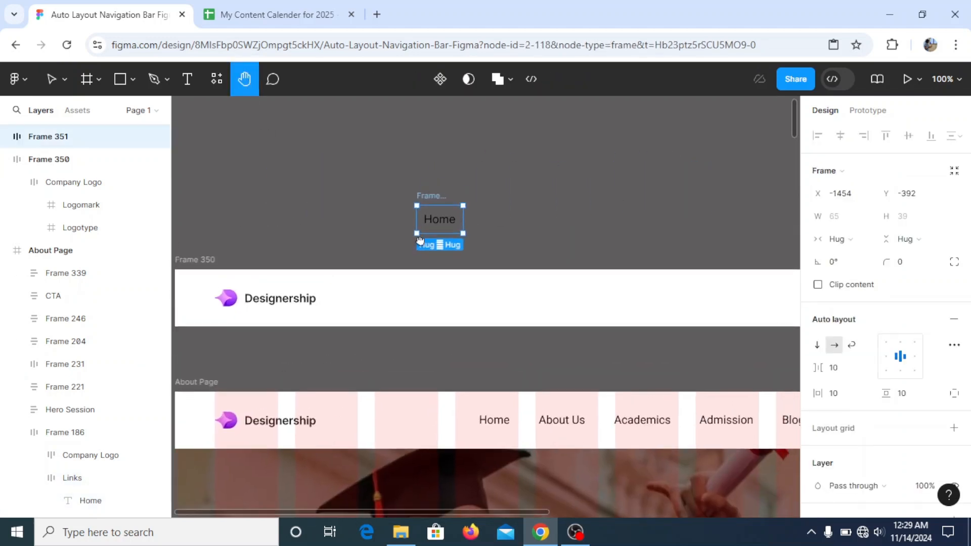
left_click(53, 79)
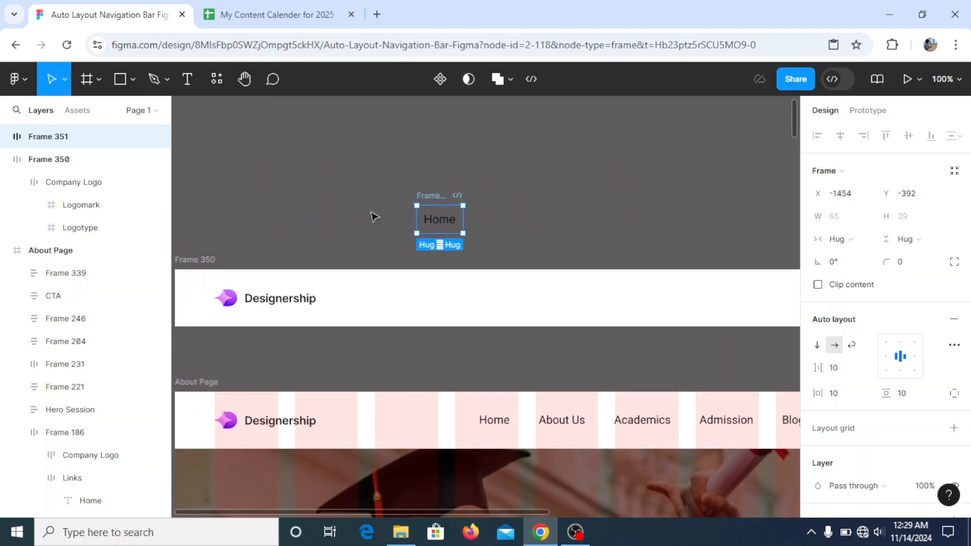
double_click(50, 137)
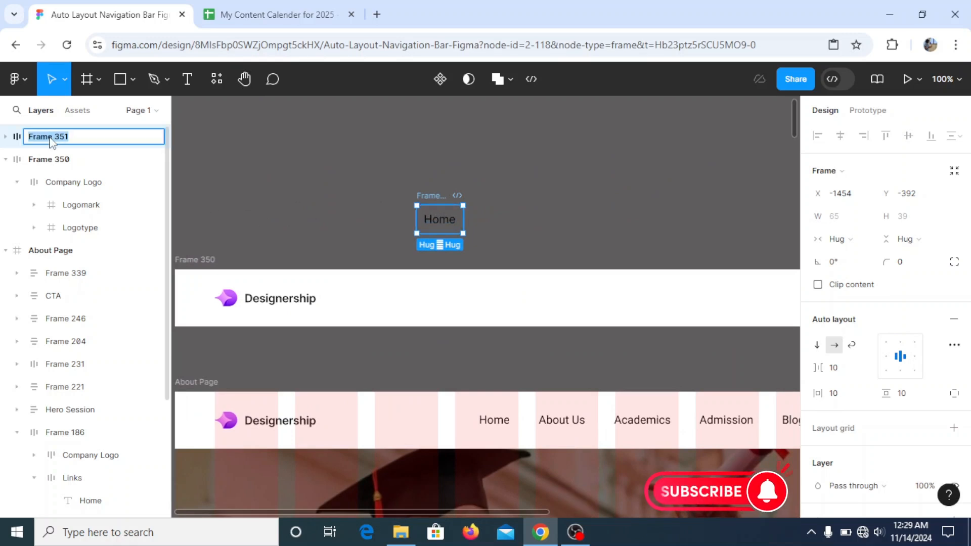
key("BackSpace")
type("Link")
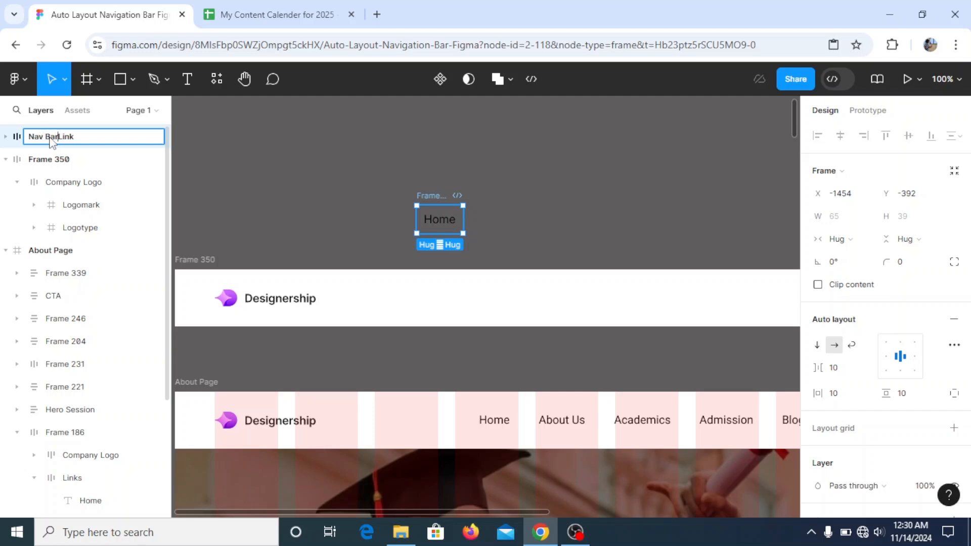
key("Return")
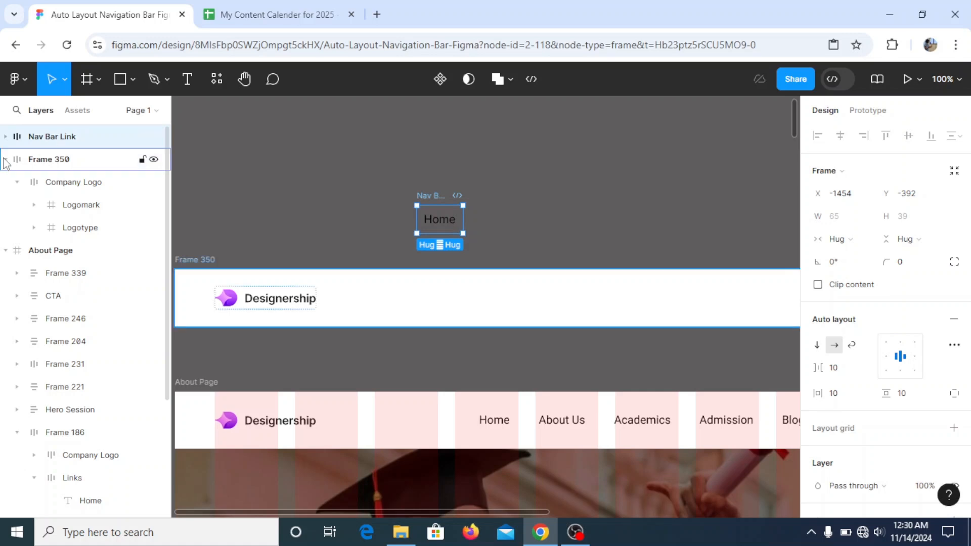
- Duplicate the Home text four times inside the Nav Bar Link frame
left_click(6, 136)
left_click(54, 164)
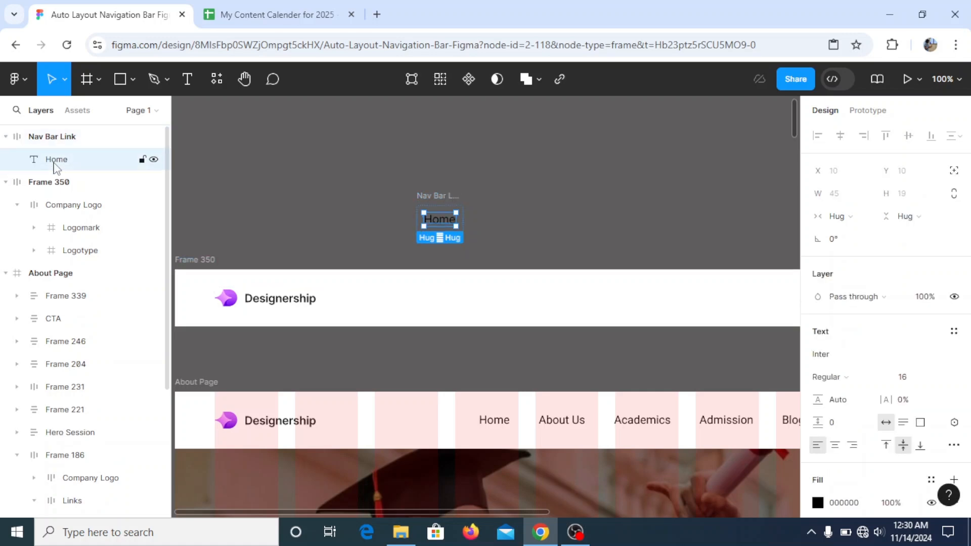
key("ctrl+d")
key("ctrl+d")
key("ctrl+d")
key("ctrl+d")
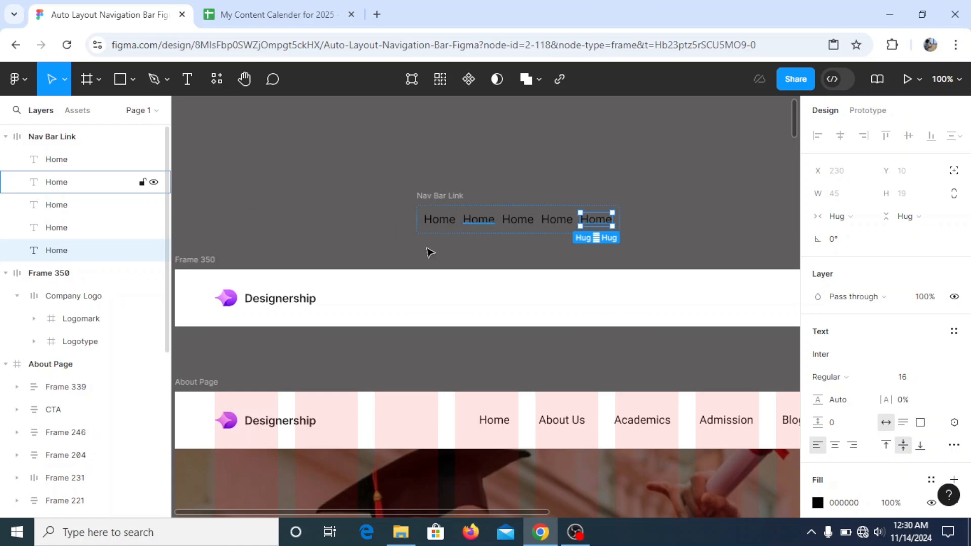
- Compare the copies with the About Page's links and duplicate the last Home text once more
left_click(333, 170)
left_click(245, 79)
left_click_drag(564, 383, 425, 334)
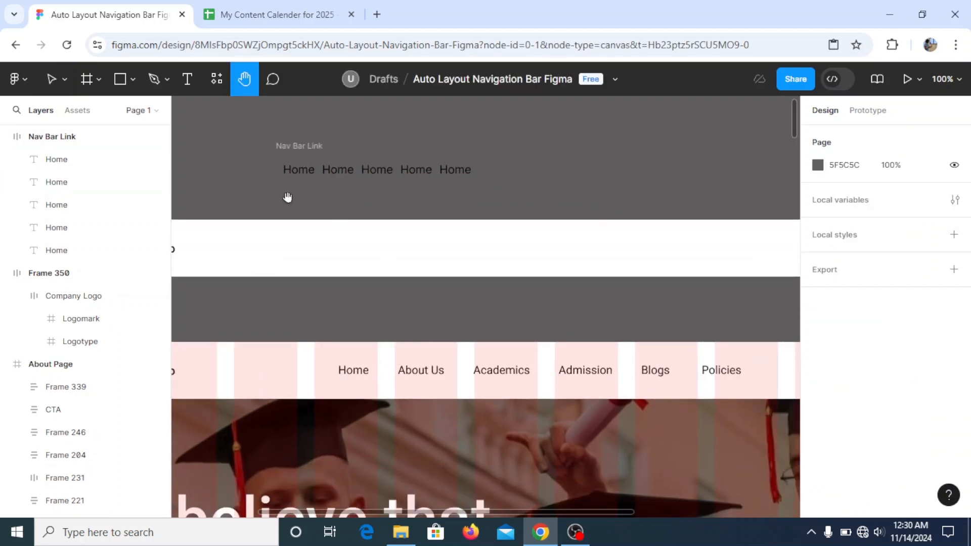
left_click_drag(286, 197, 335, 257)
left_click(52, 79)
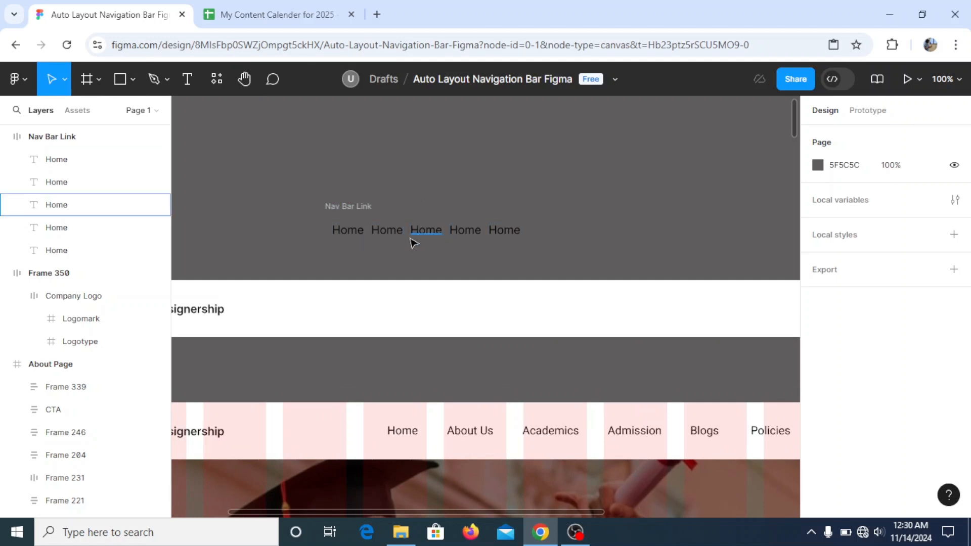
left_click(520, 235)
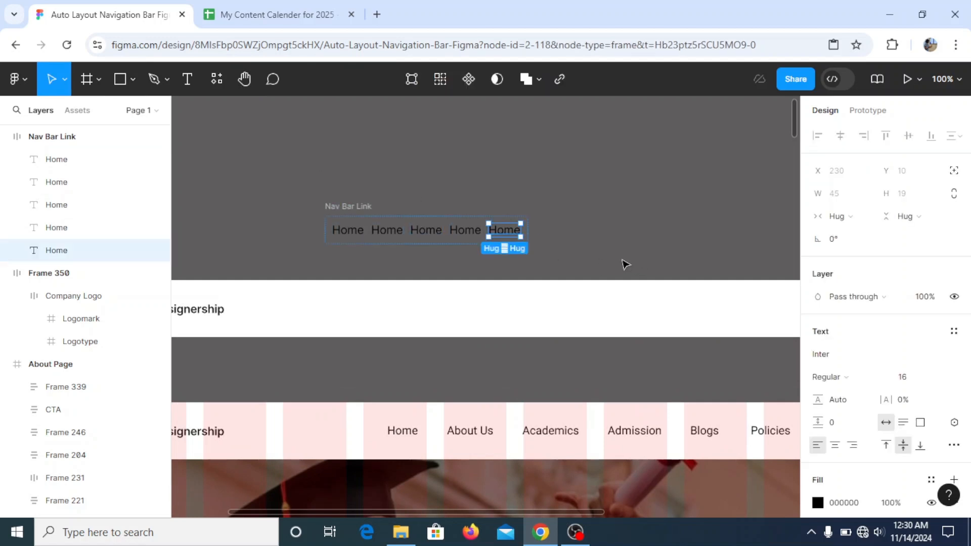
key("ctrl+d")
left_click(589, 199)
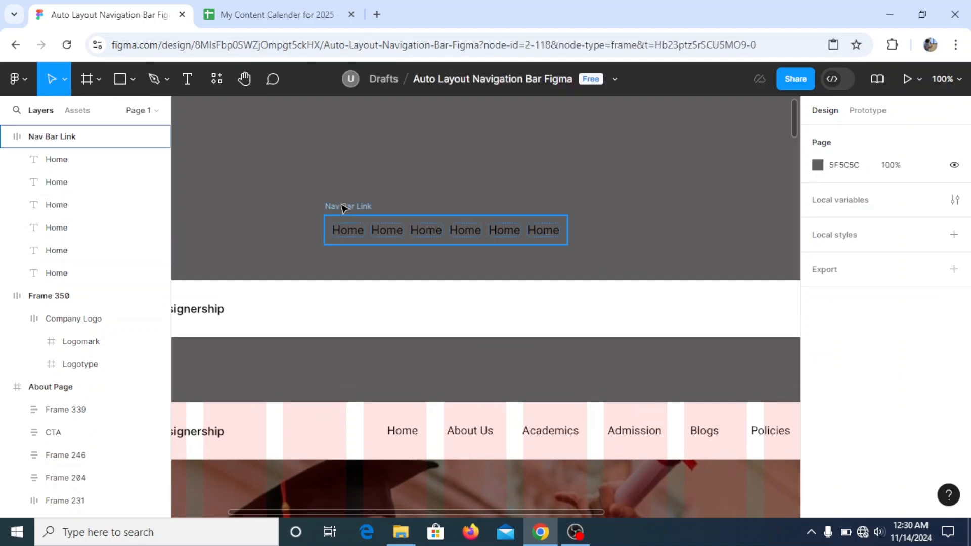
- Set the Nav Bar Link frame's horizontal and vertical padding to 0 and the gap between its items to 32
left_click(343, 208)
left_click(846, 399)
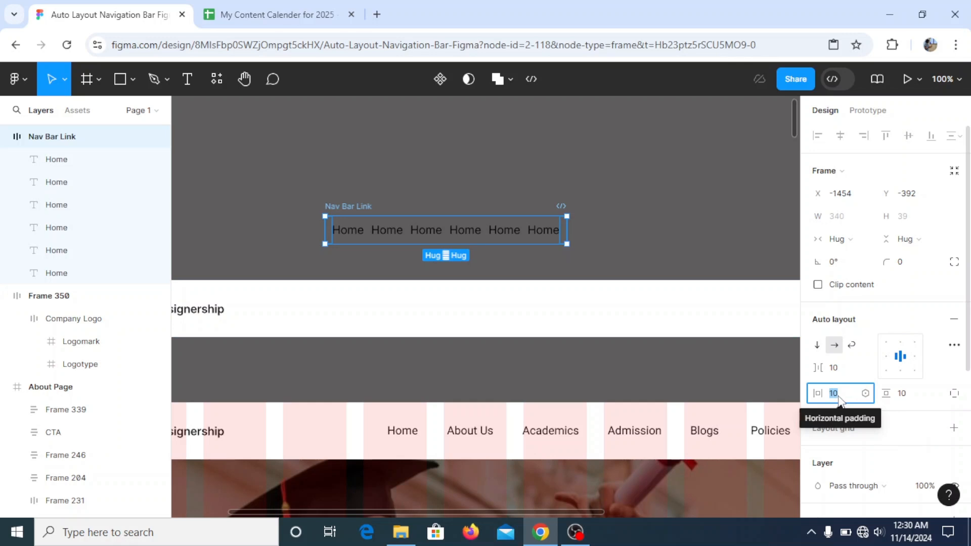
type("0")
key("Return")
left_click(920, 403)
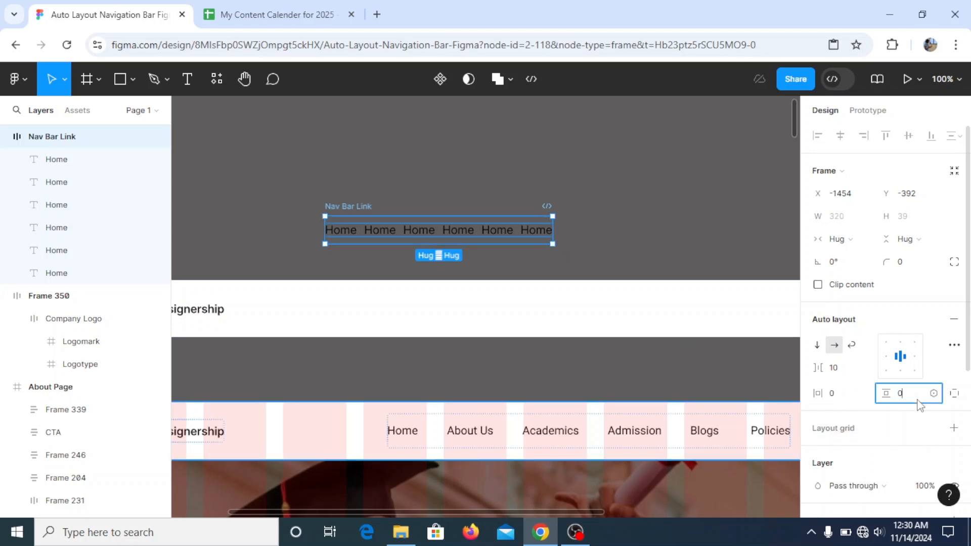
type("0")
key("Return")
left_click(843, 373)
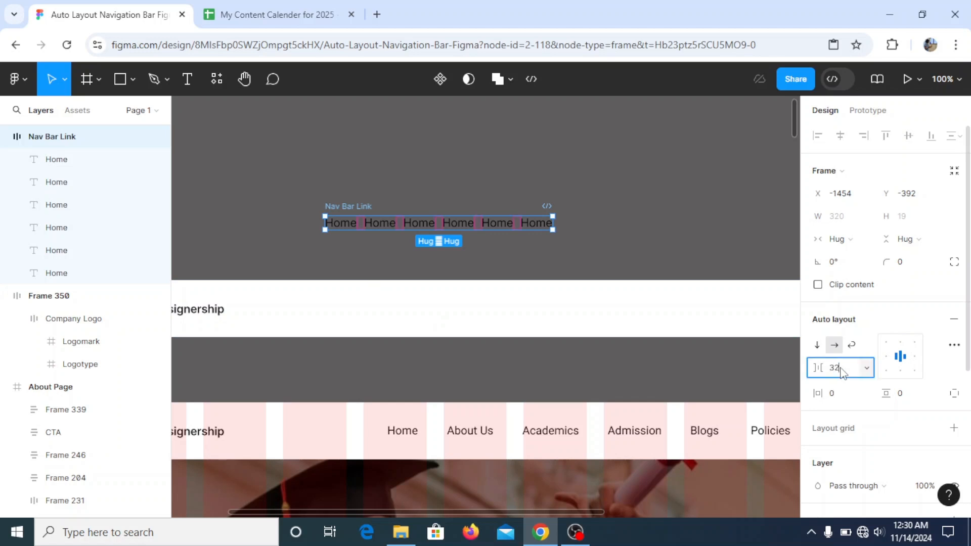
key("Return")
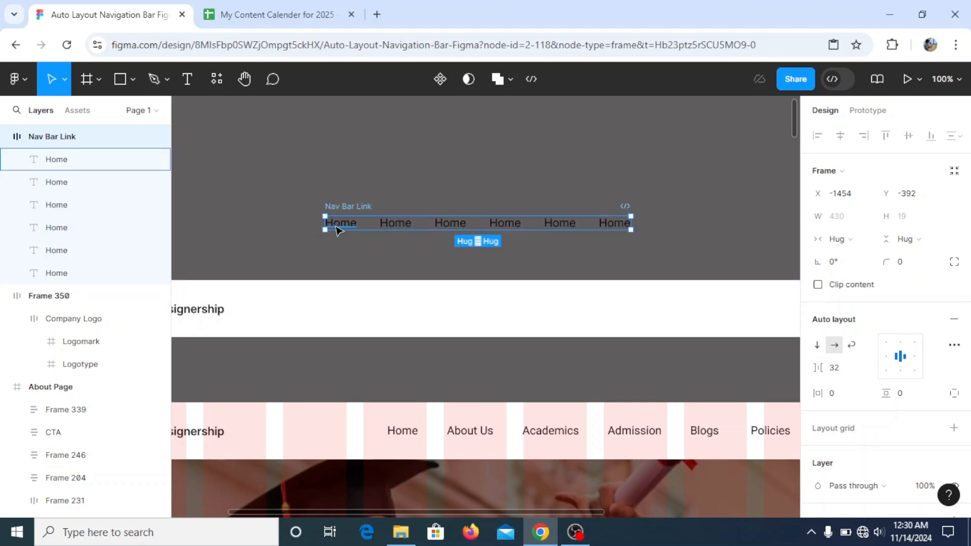
- Change the second Home text in the Nav Bar Link frame to "About Us"
left_click(338, 228)
left_click(401, 225)
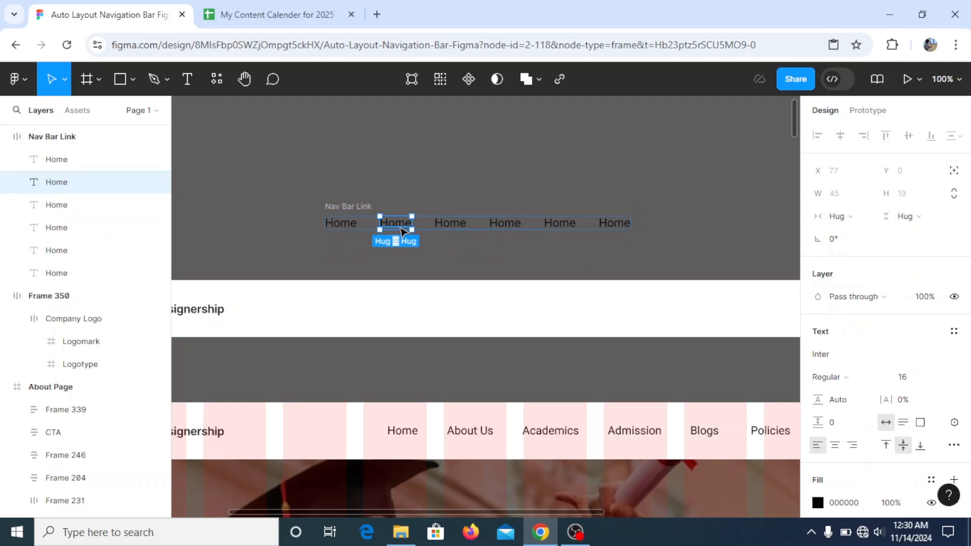
double_click(401, 231)
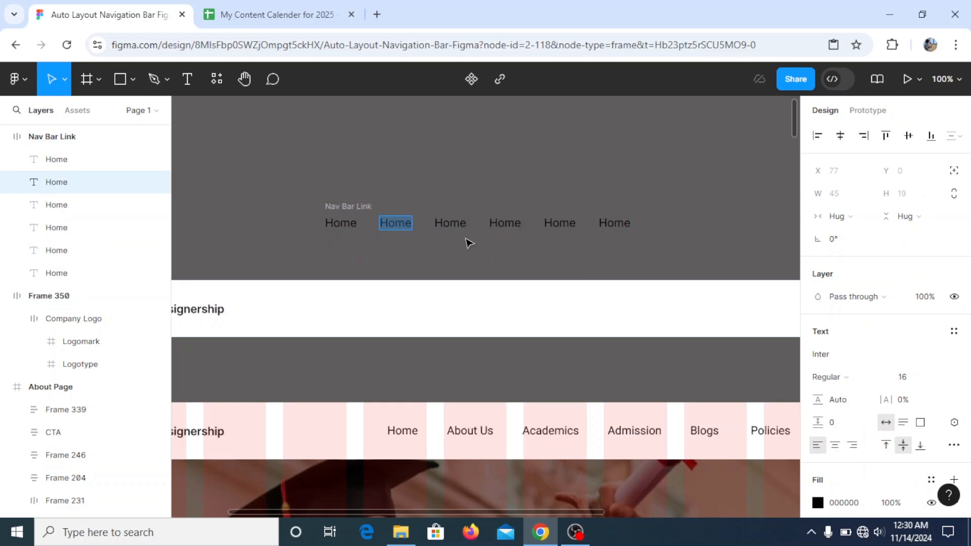
type("Abo")
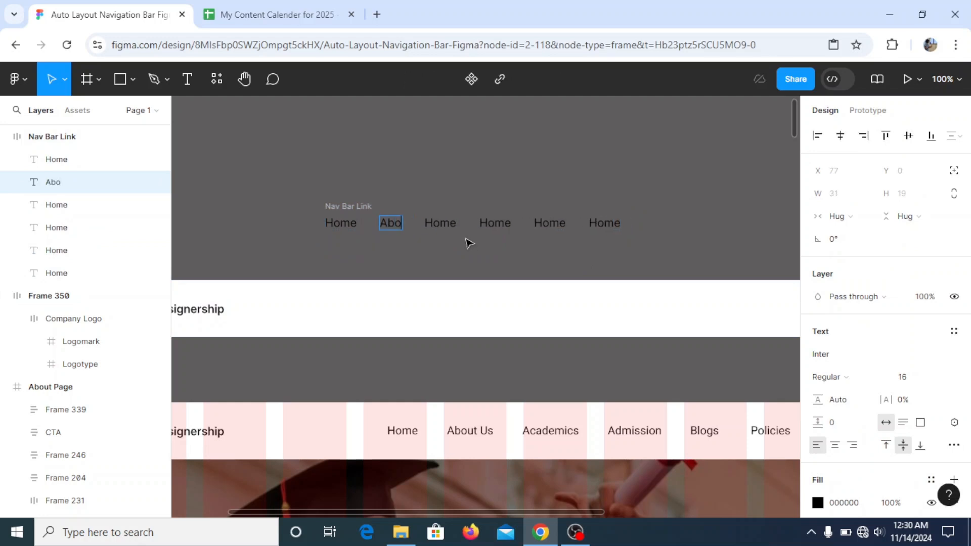
type("ut Us")
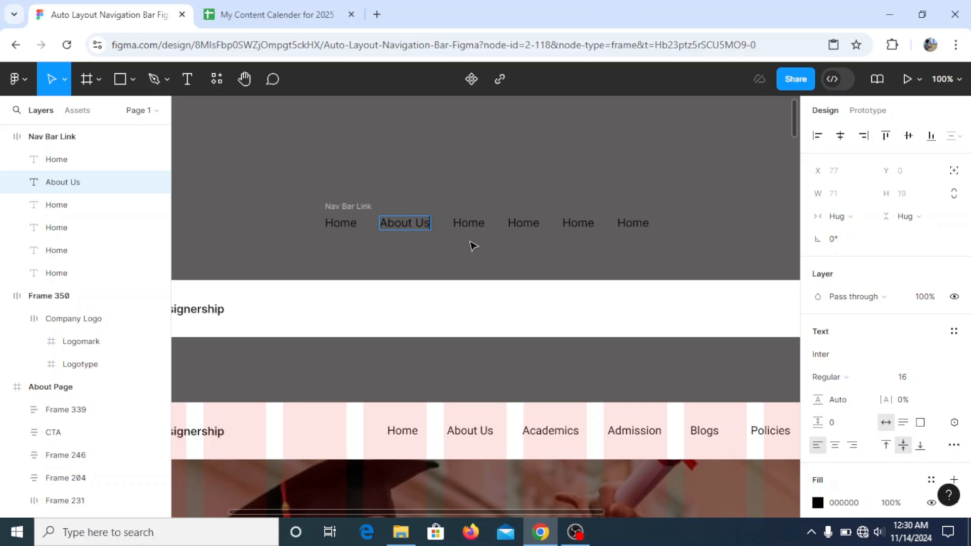
key("Escape")
- Change the third link text in the Nav Bar Link frame to "Academics"
key("Tab")
key("Return")
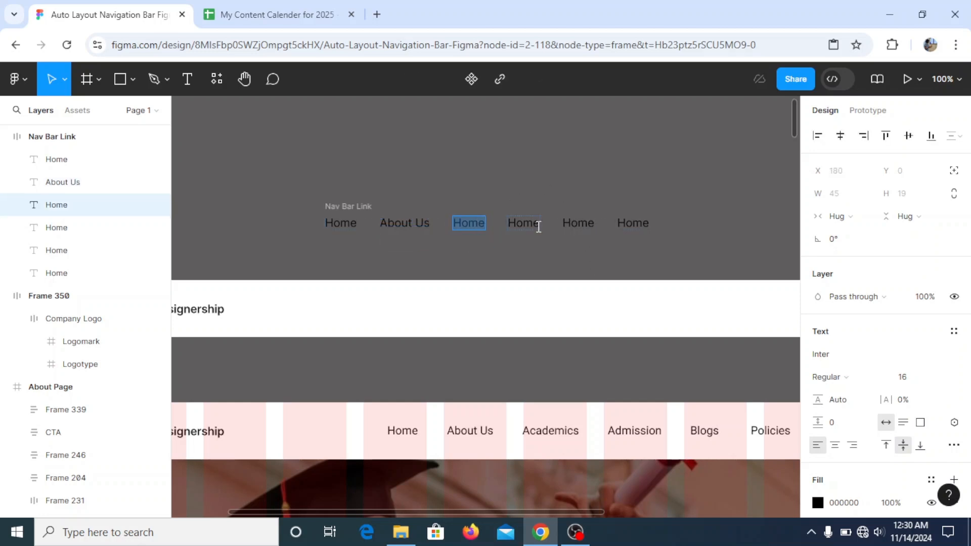
type("Acad")
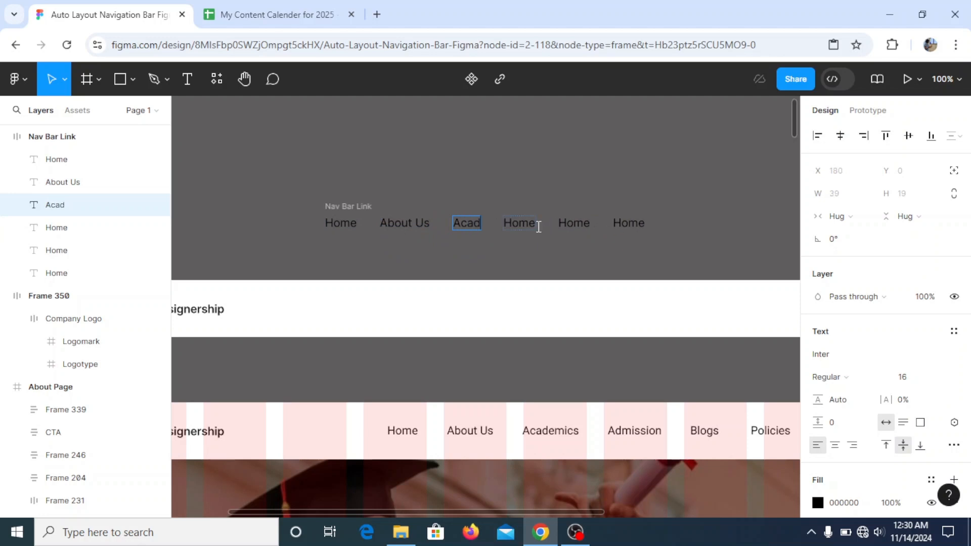
type("emics")
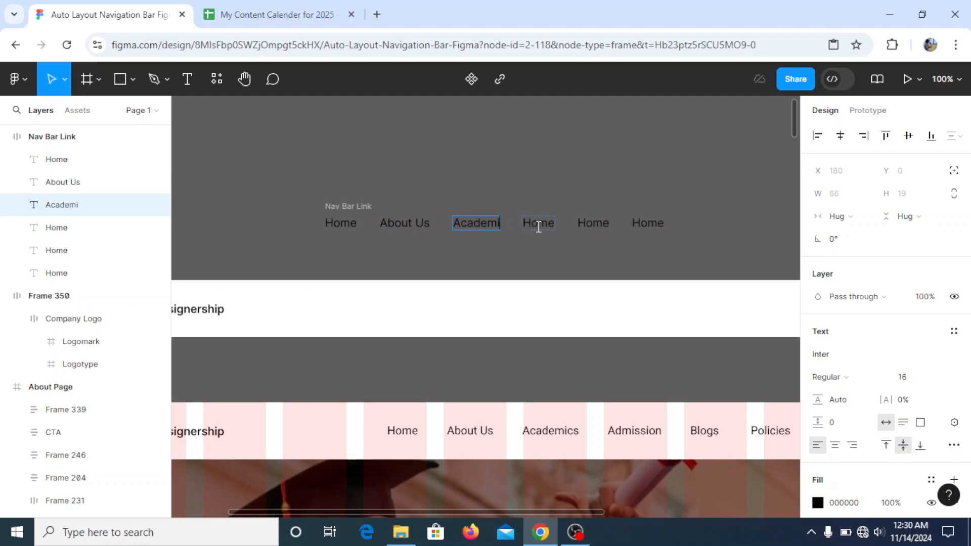
key("Escape")
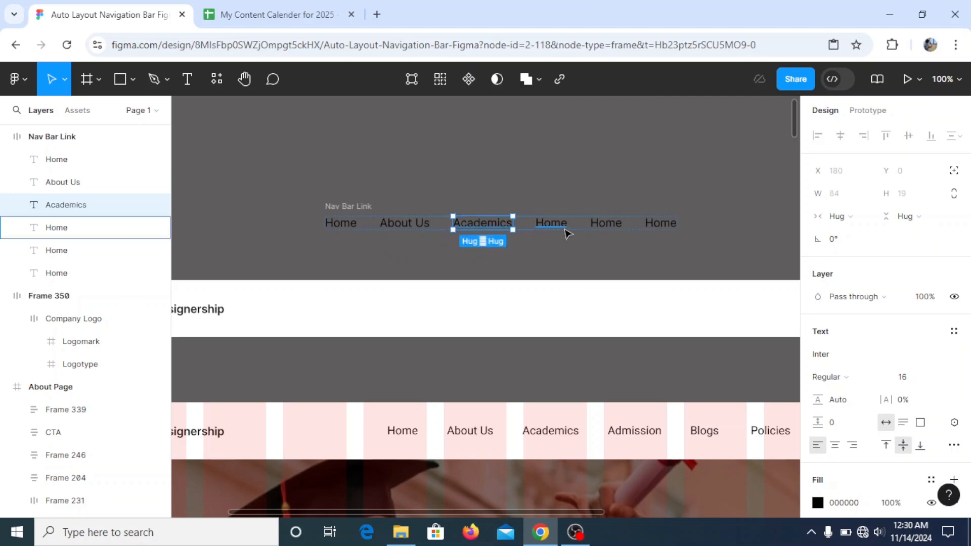
- Change the fourth link text in the Nav Bar Link frame to "Admission"
double_click(566, 228)
type("Admission")
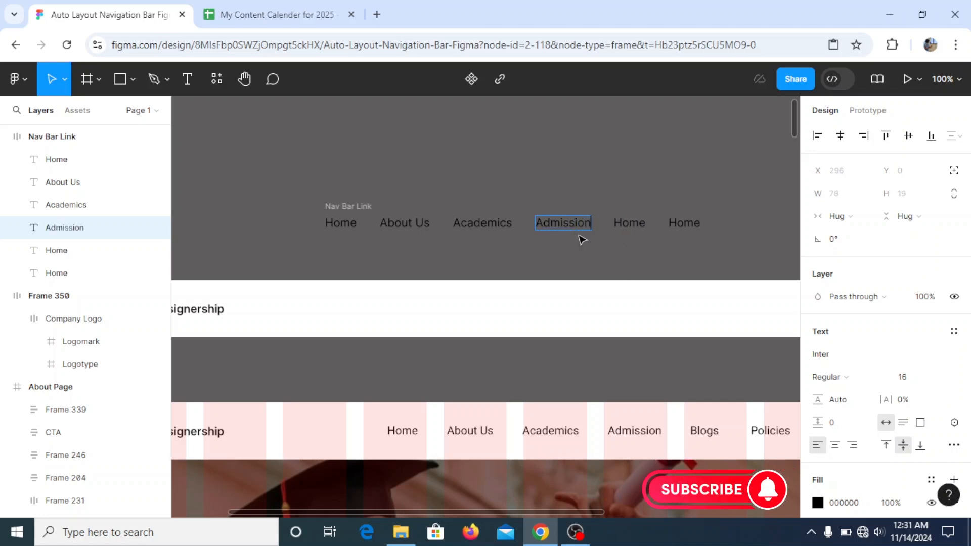
key("Escape")
double_click(580, 223)
left_click(581, 222)
- Change the fifth link text to "Blogs" and the sixth to "Policies"
double_click(633, 225)
type("Blogs")
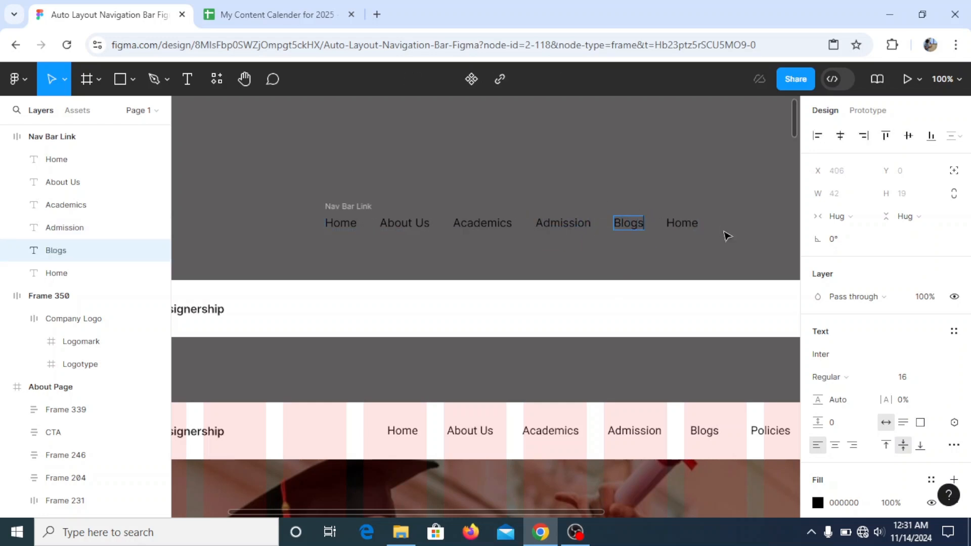
key("Escape")
double_click(689, 223)
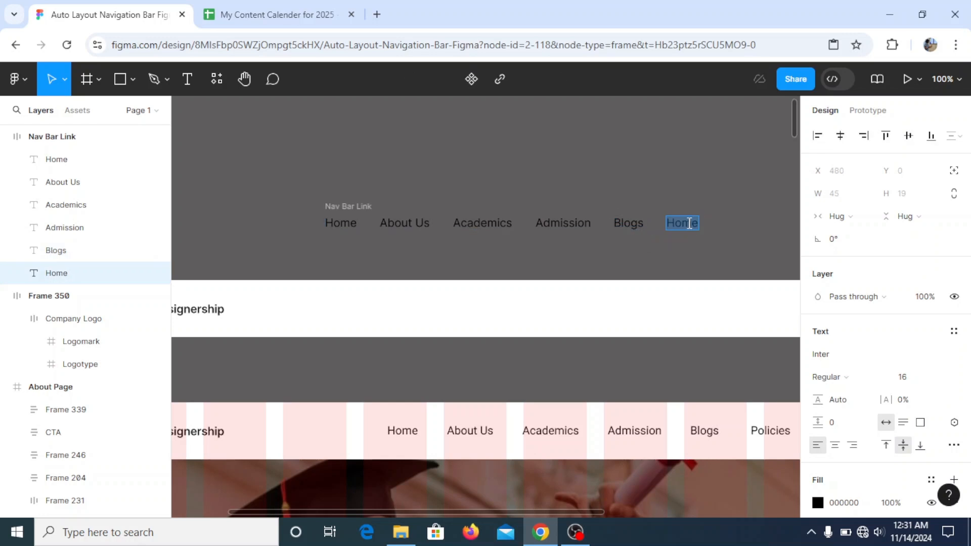
type("Policies")
key("Escape")
- Move the Nav Bar Link frame into Frame 350, directly after the company logo
left_click(334, 207)
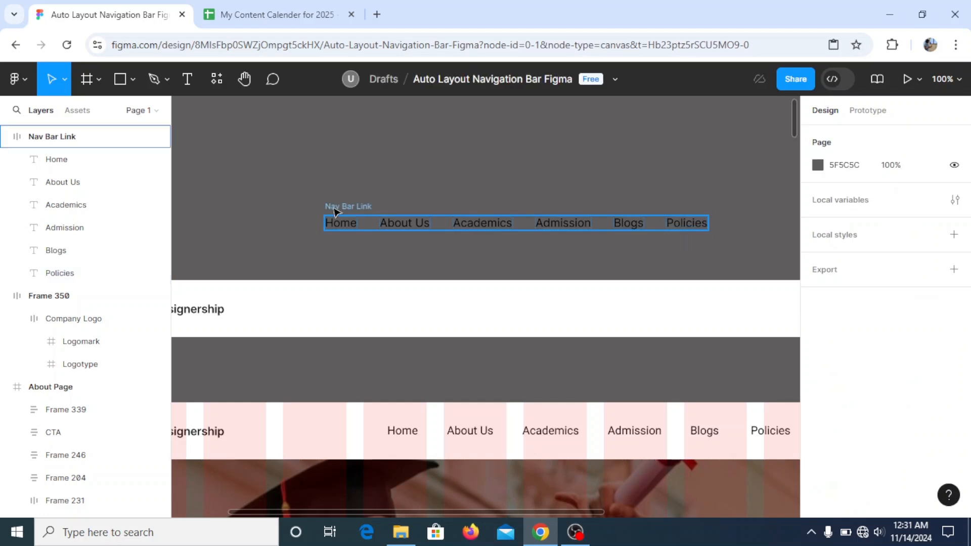
key("minus")
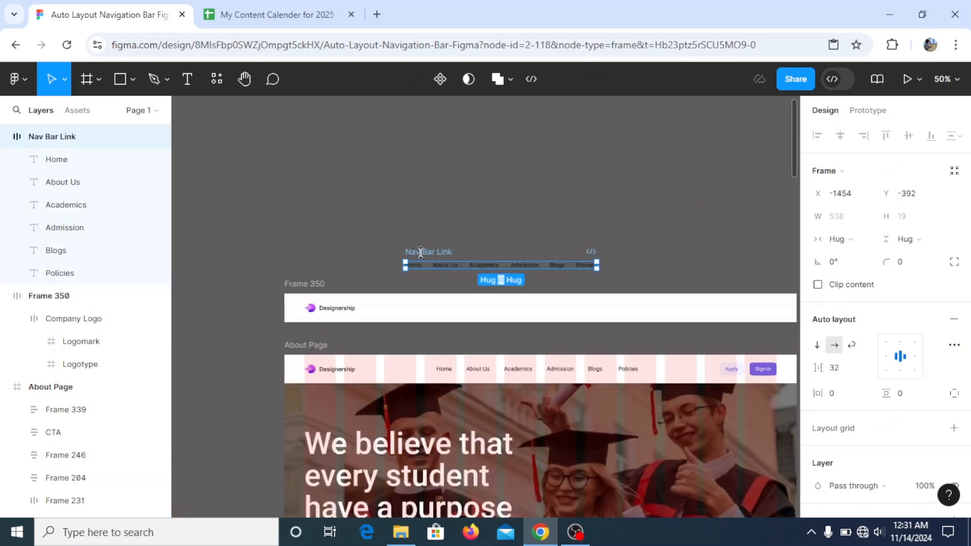
left_click_drag(427, 273, 437, 300)
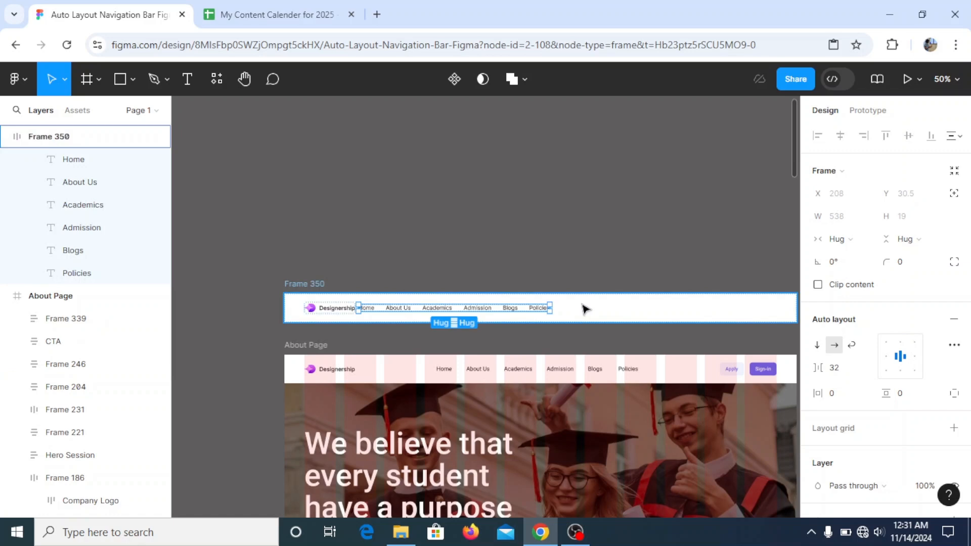
left_click(583, 305)
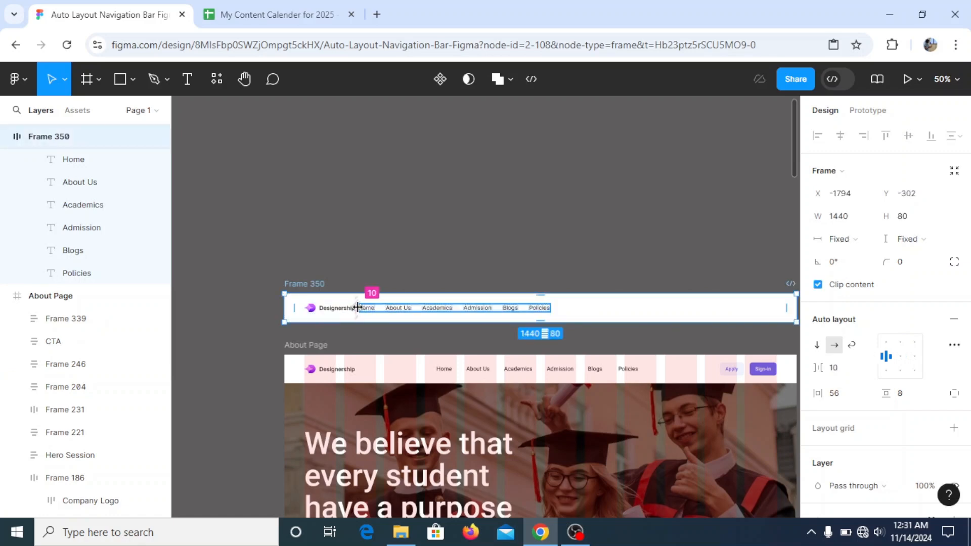
- Place a copy of the Policies text on the empty canvas above the right part of Frame 350
left_click(252, 82)
left_click_drag(529, 273, 432, 228)
left_click_drag(512, 289, 568, 269)
left_click_drag(622, 303, 514, 306)
left_click_drag(579, 316, 669, 302)
left_click(52, 81)
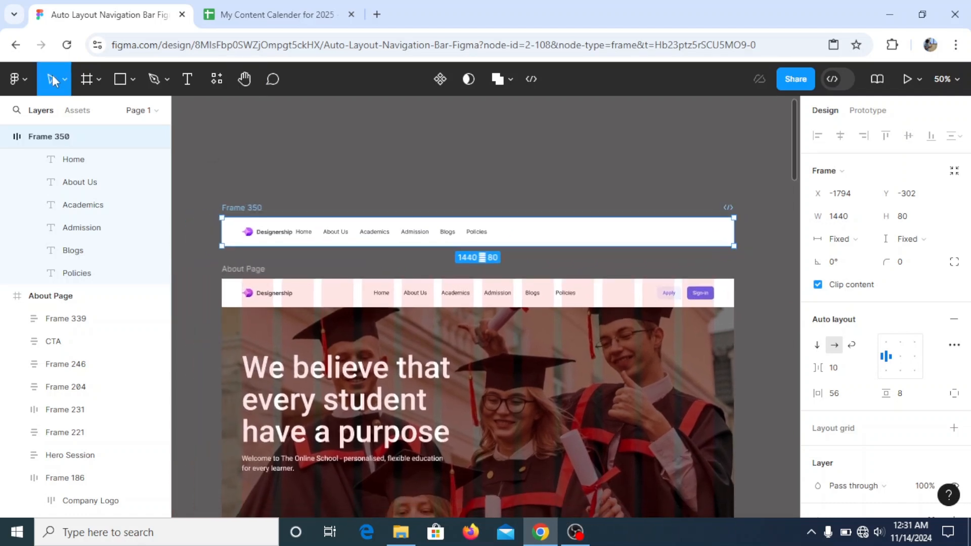
double_click(474, 231)
double_click(475, 233)
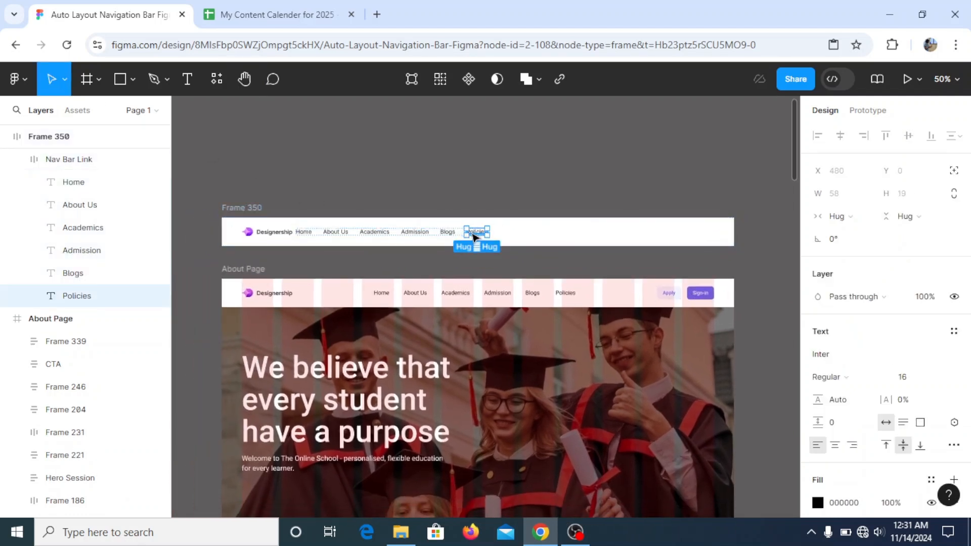
left_click_drag(474, 236, 627, 188)
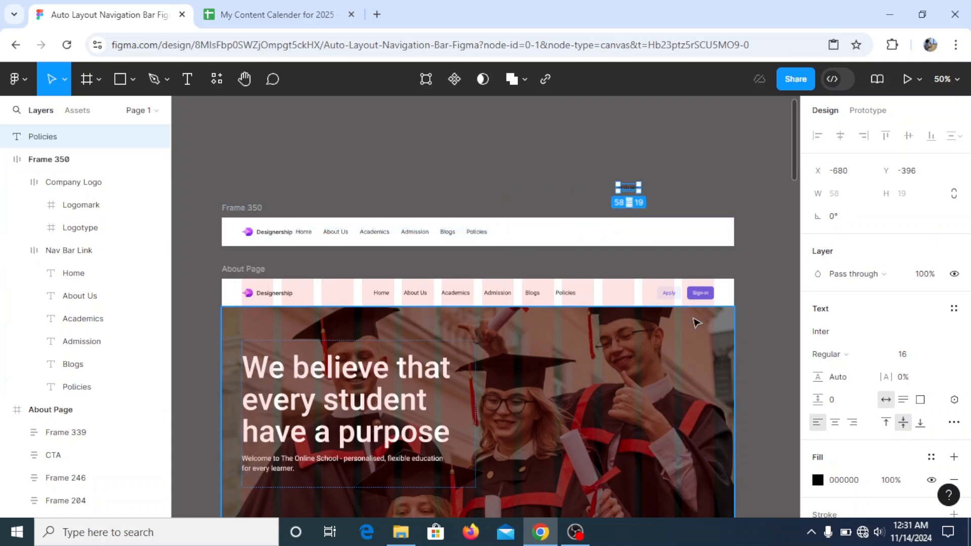
- Check the About Page's Sign-in button text and change the loose Policies copy to "Sign-in"
left_click(704, 299)
double_click(703, 299)
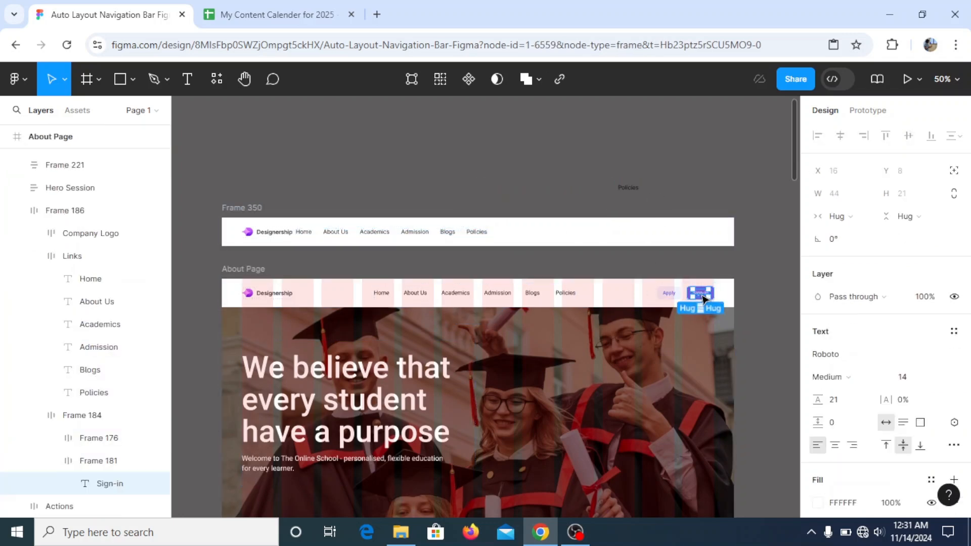
left_click(627, 173)
left_click(634, 191)
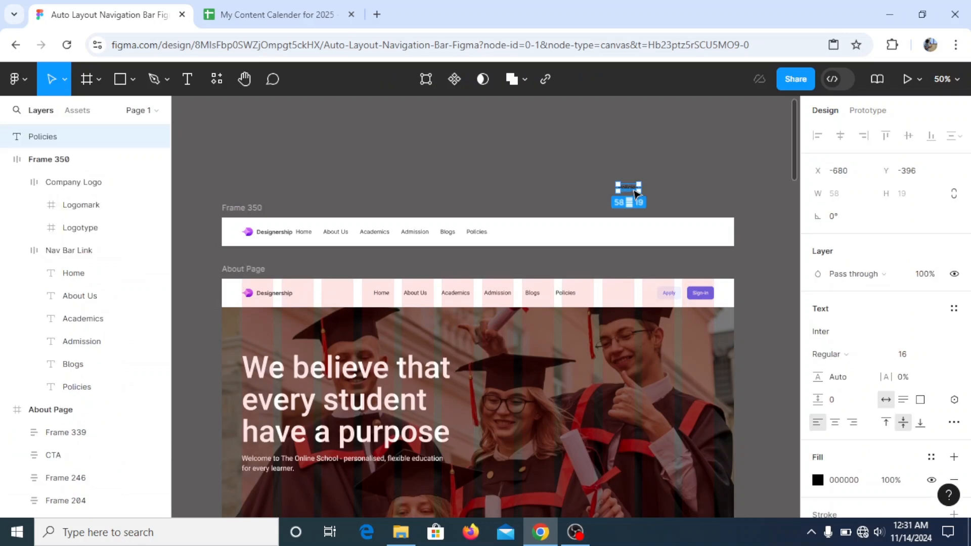
double_click(634, 191)
type("Sign-i")
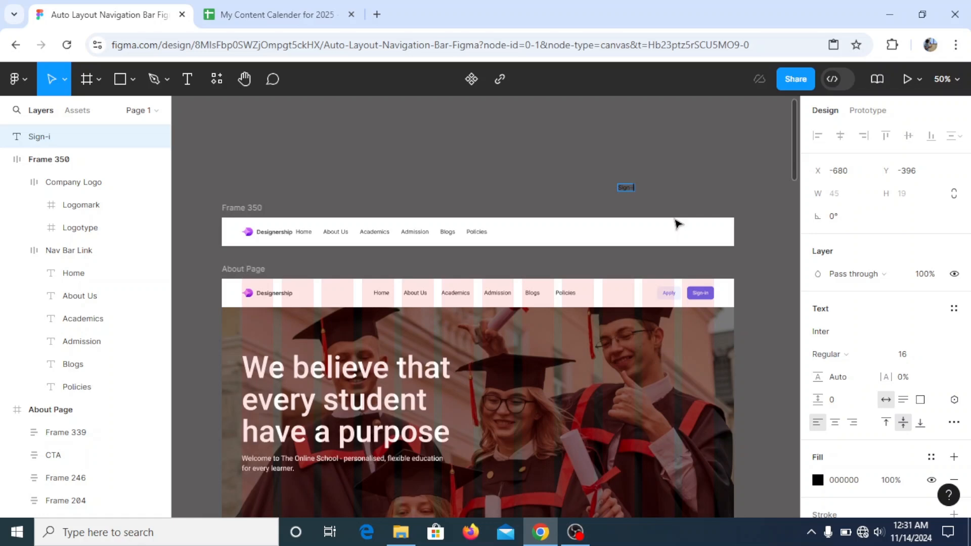
key("Escape")
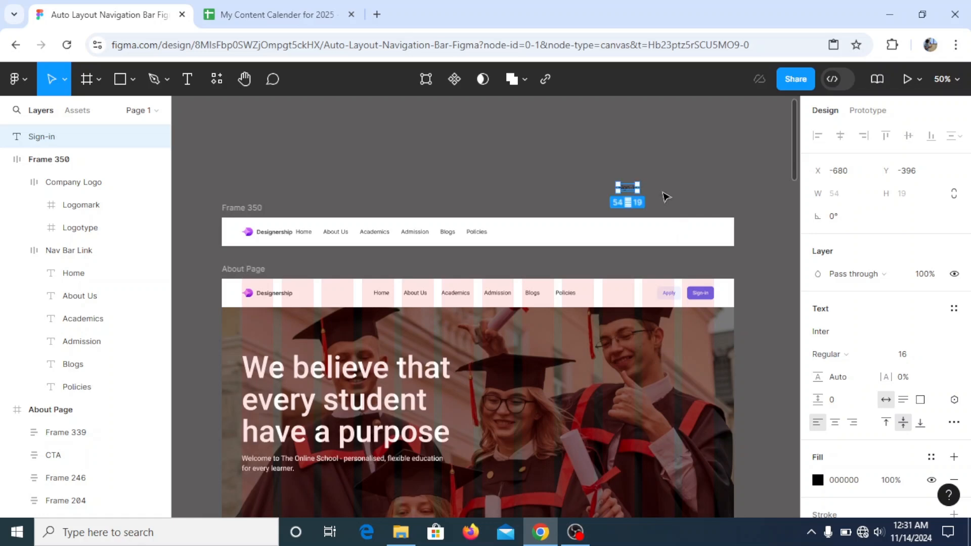
- Wrap the loose Sign-in text in an auto layout frame
right_click(630, 192)
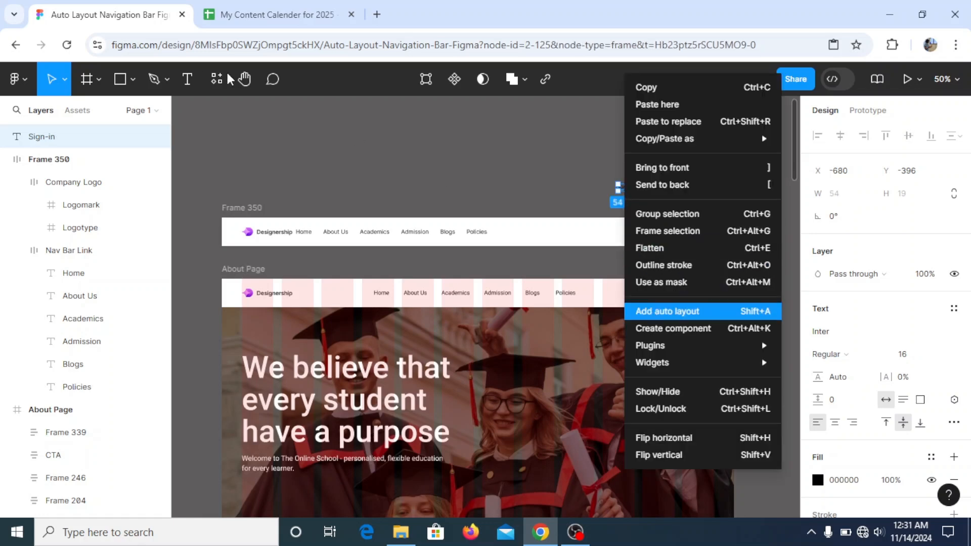
left_click(247, 79)
left_click_drag(702, 195, 601, 298)
key("ctrl+plus")
key("ctrl+plus")
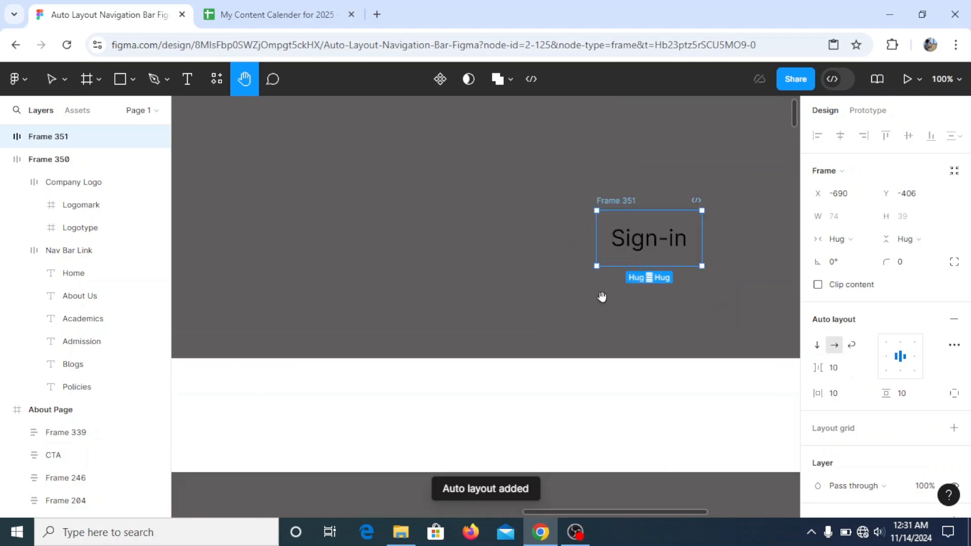
left_click(51, 79)
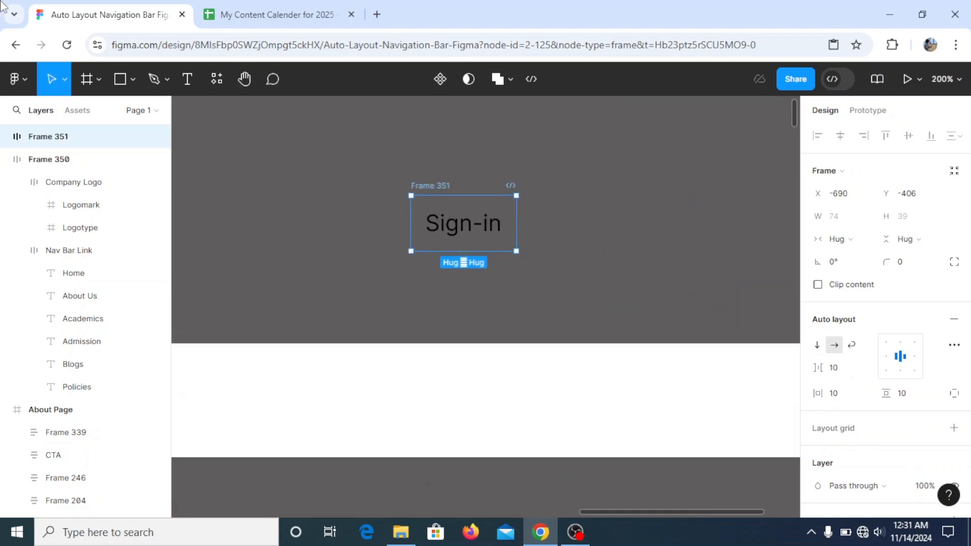
- Add a fill to the Sign-in frame and set it to the page's purple 6400E6
scroll(885, 303, "down", 3)
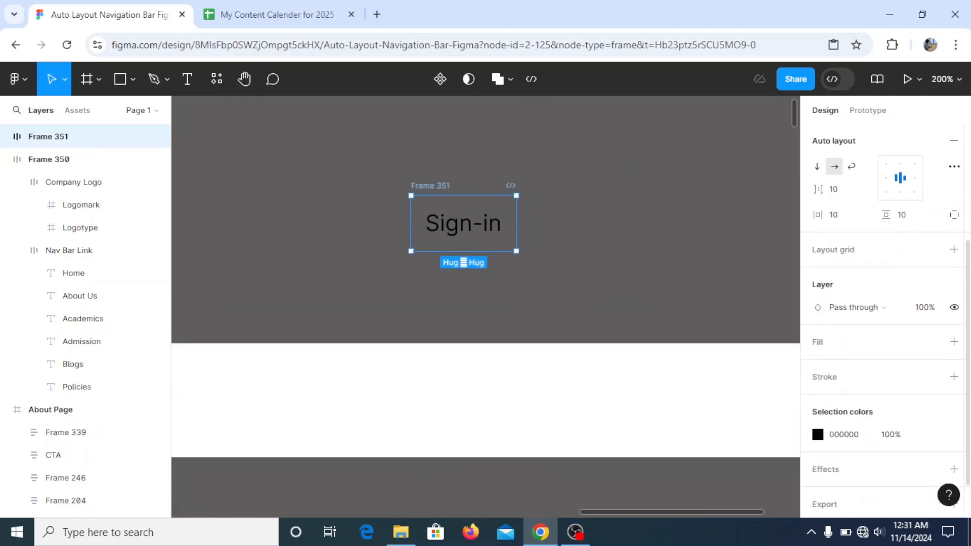
scroll(886, 354, "down", 2)
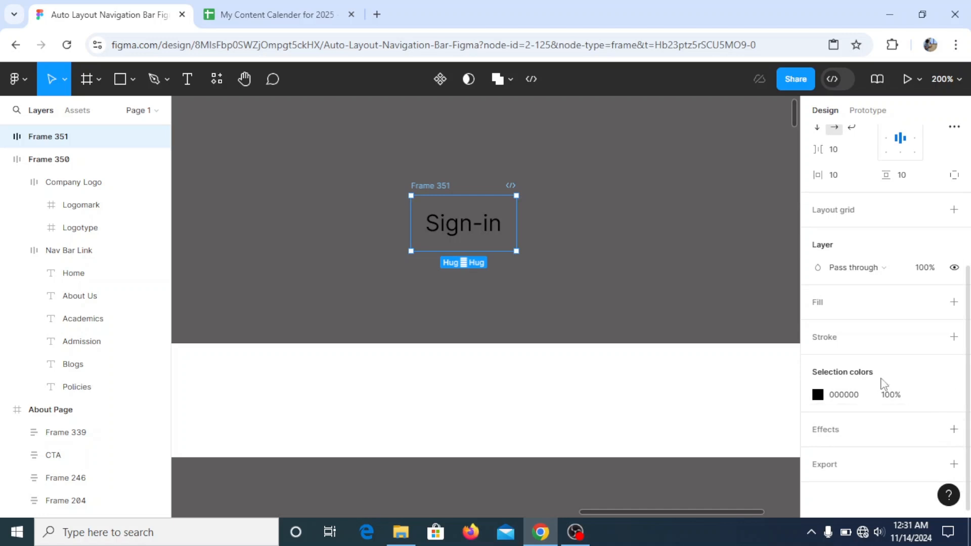
left_click(951, 303)
left_click(818, 325)
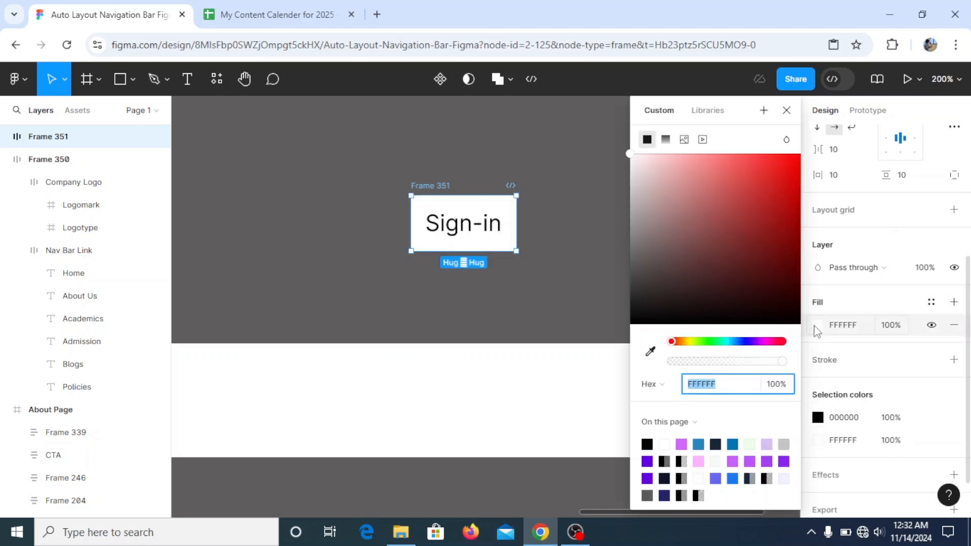
left_click(647, 461)
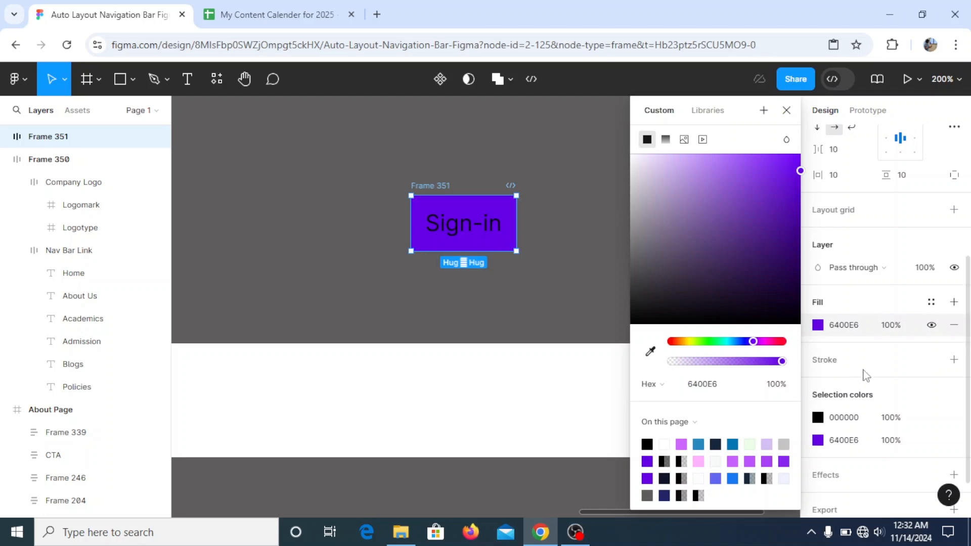
- Change the Sign-in text colour to white FFFFFF through the frame's selection colours
left_click(818, 418)
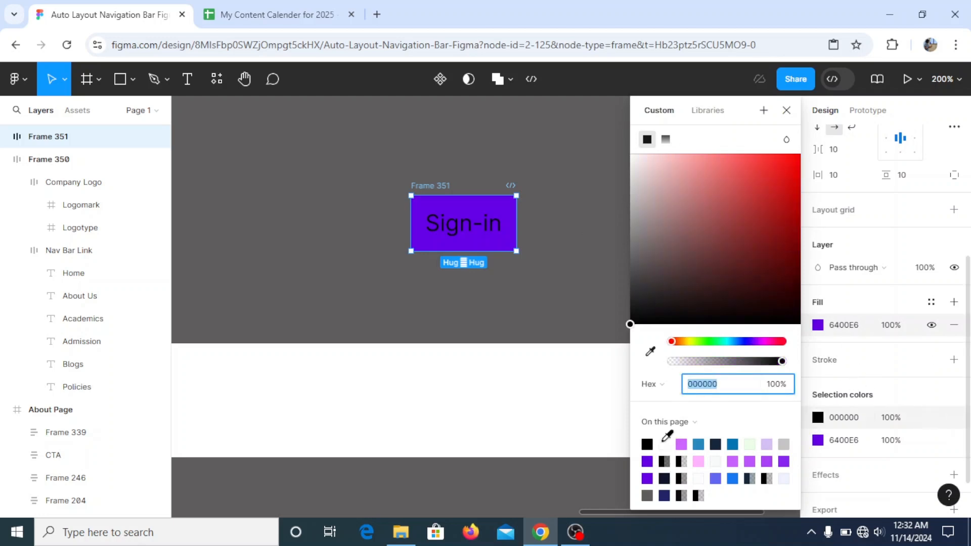
left_click(664, 444)
left_click(786, 111)
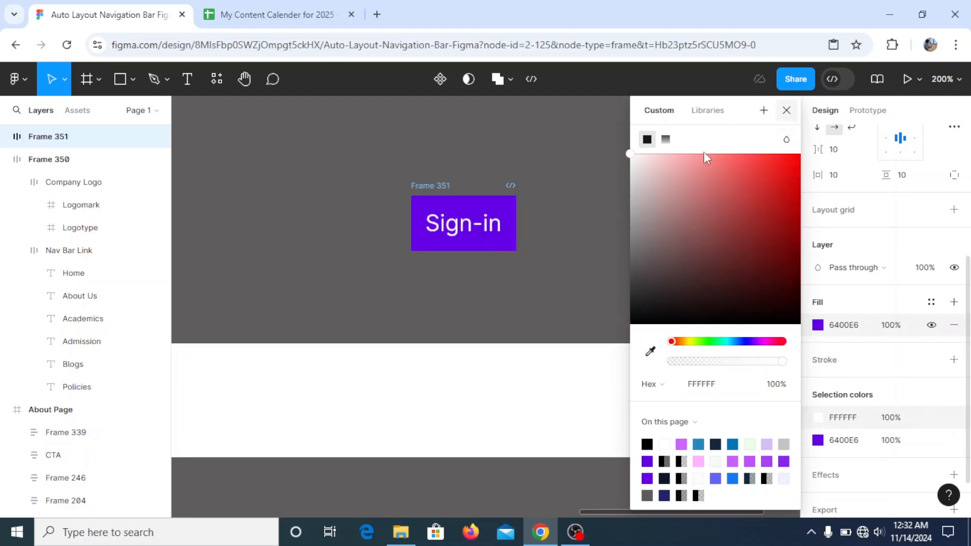
left_click(573, 173)
- Set the Sign-in button frame's horizontal padding to 16 and vertical padding to 8
left_click(447, 193)
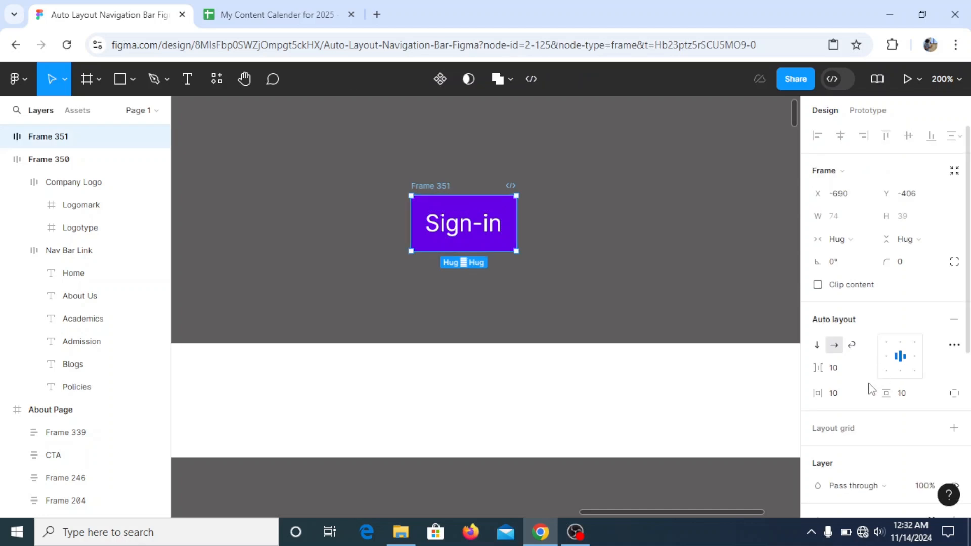
left_click(841, 399)
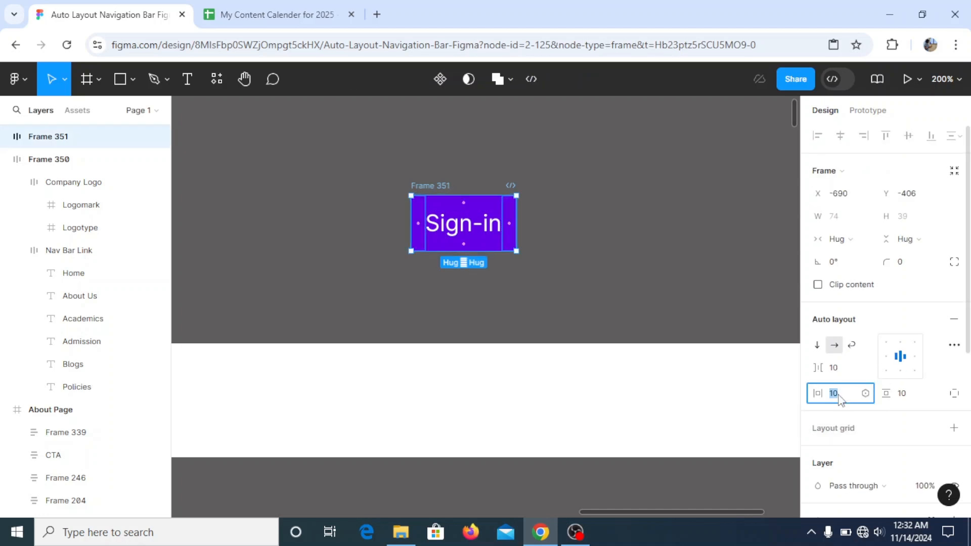
key("Return")
left_click(839, 401)
key("Return")
key("Tab")
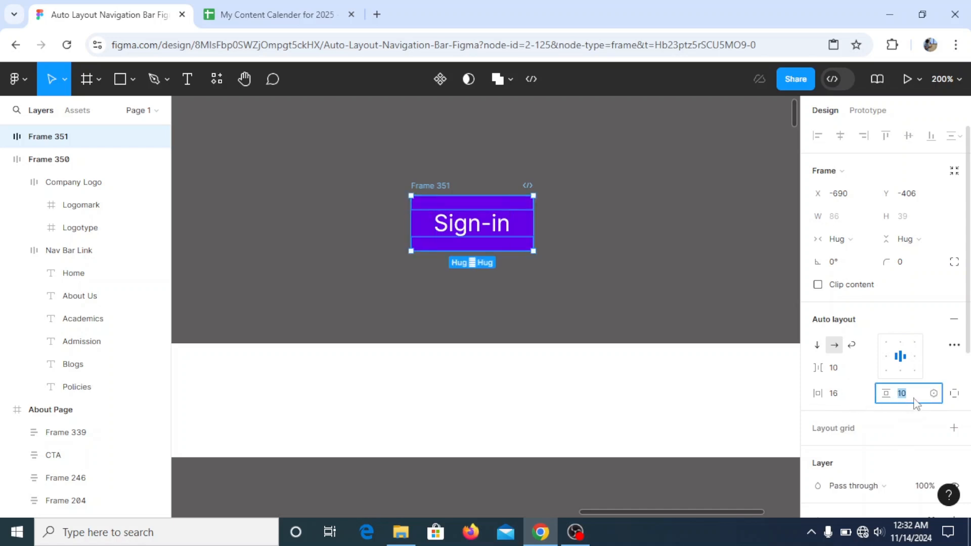
type("8")
key("Return")
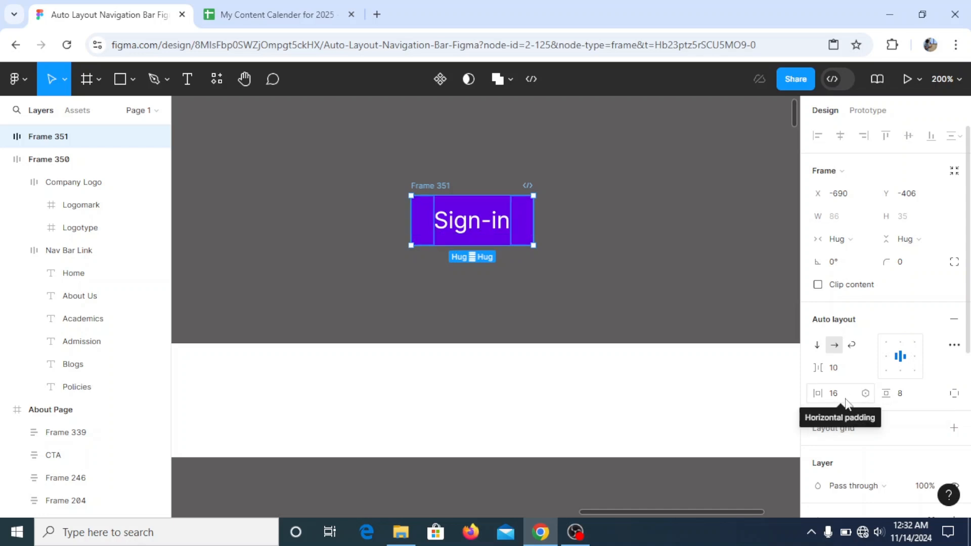
- Set the Sign-in button frame's corner radius to 8
left_click(910, 264)
type("8")
key("Return")
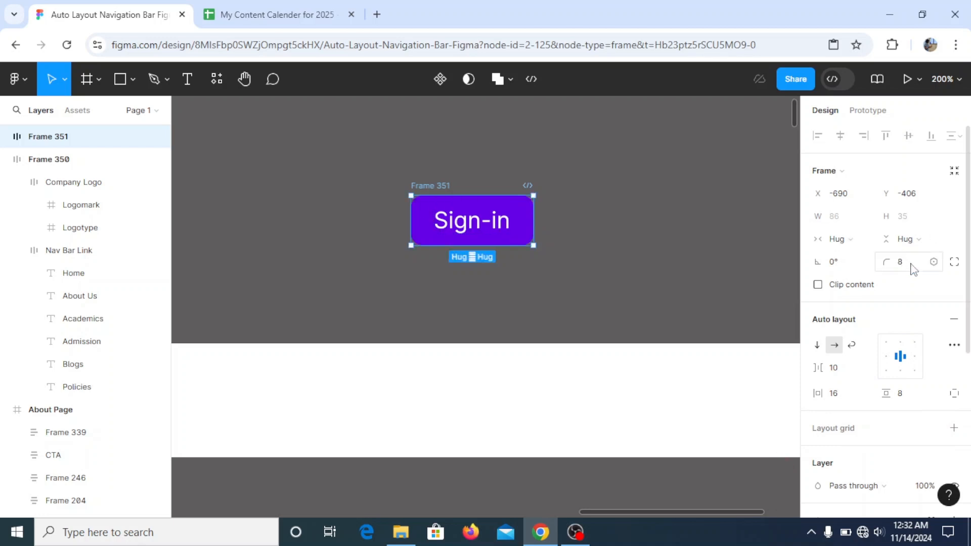
- Set the corner radius of the Sign-in button frame to 4
left_click(921, 263)
type("4")
key("Return")
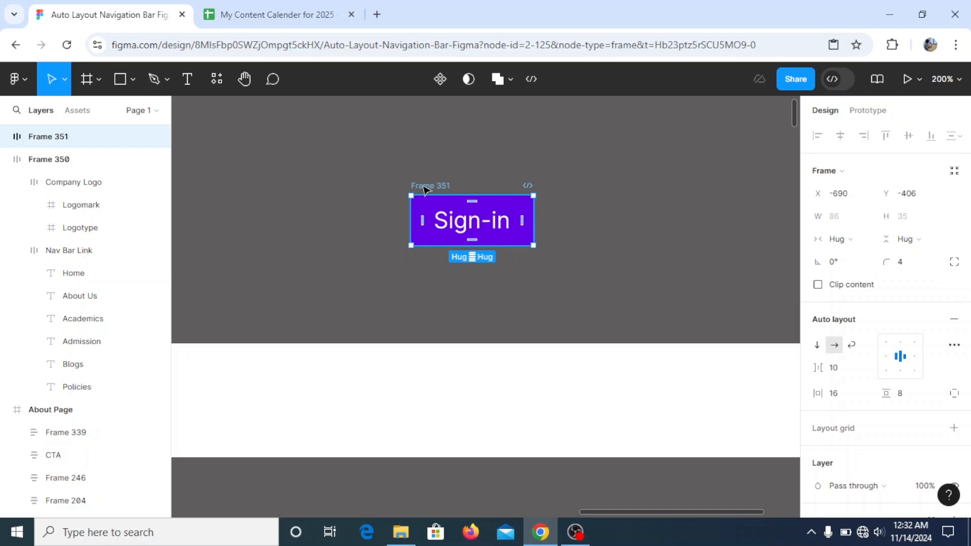
- Rename the Sign-in button frame as Button 1 and move it about 45 px left on the canvas
double_click(429, 187)
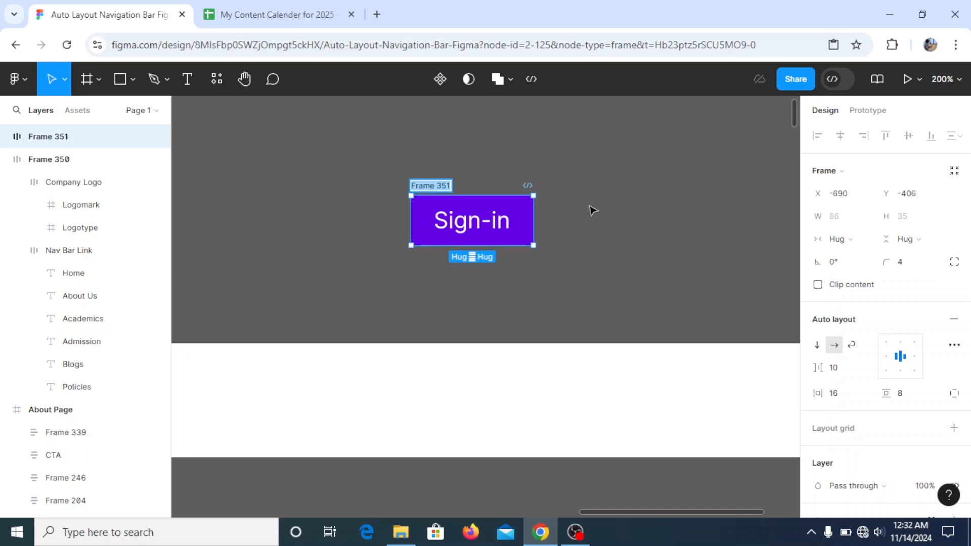
type("S")
type("utton 1")
key("Return")
left_click_drag(400, 189, 375, 189)
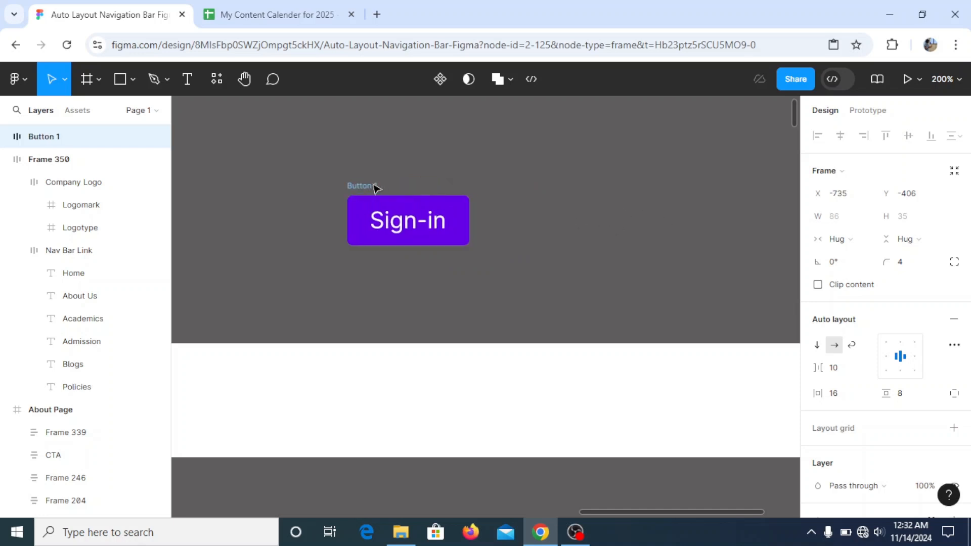
- Duplicate Button 1, place the copy about 19 px to its right and name it Button 2
key("ctrl+d")
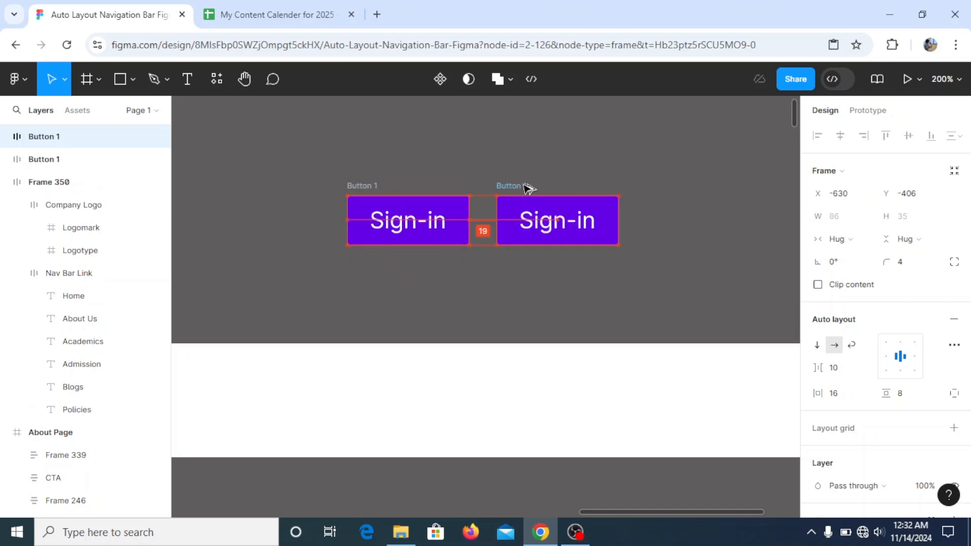
scroll(527, 189, "down", 3)
scroll(526, 188, "up", 10)
scroll(564, 275, "down", 10)
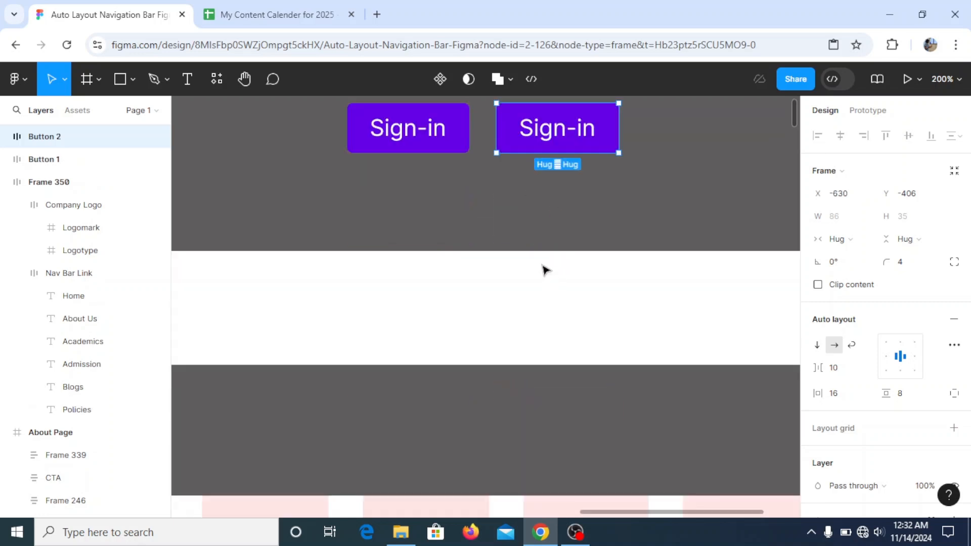
scroll(548, 275, "up", 2)
- Change the text inside Button 2 to Login
double_click(527, 184)
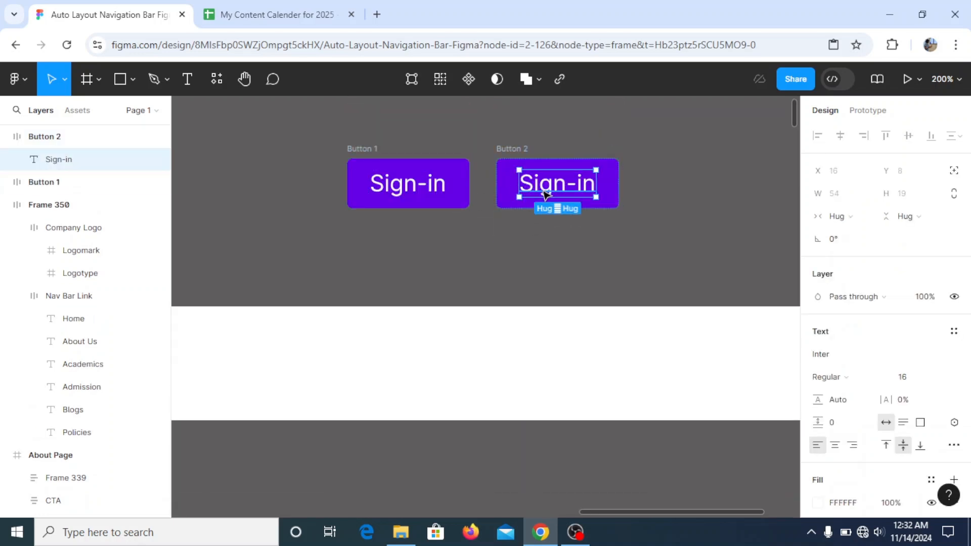
double_click(545, 191)
type("L")
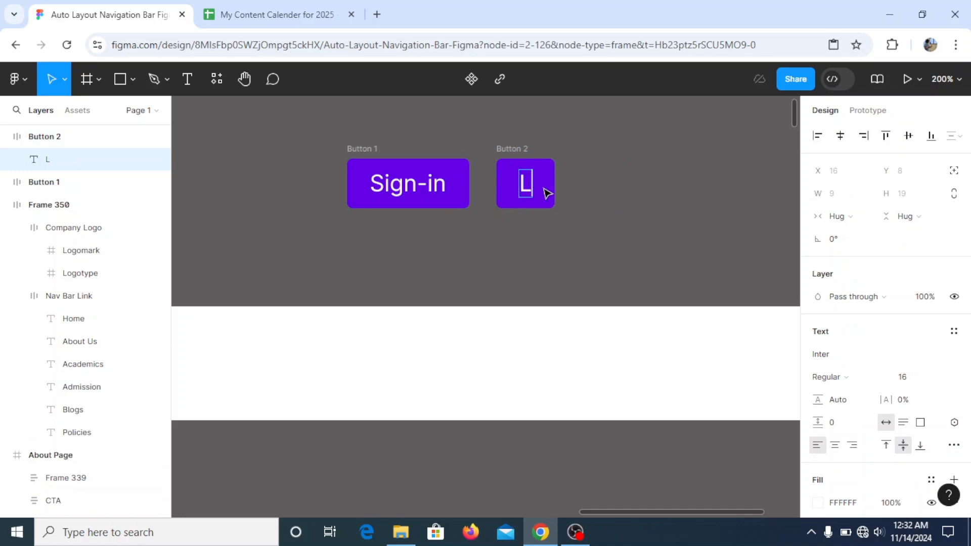
type("ogin")
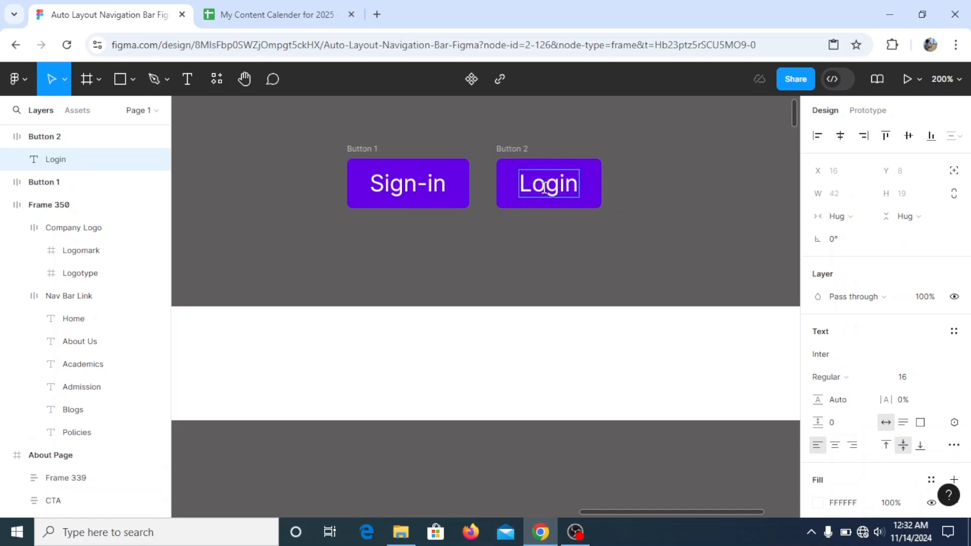
key("Escape")
key("Escape")
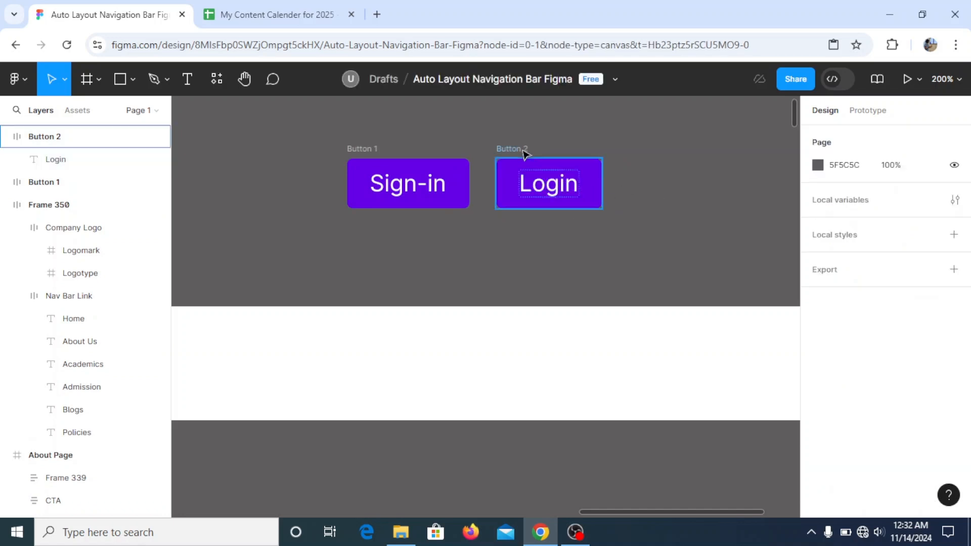
- Move Button 1 to the right of the Login button and recolour the Login button's background light lilac EEE0FF
left_click(522, 149)
left_click_drag(364, 155, 620, 156)
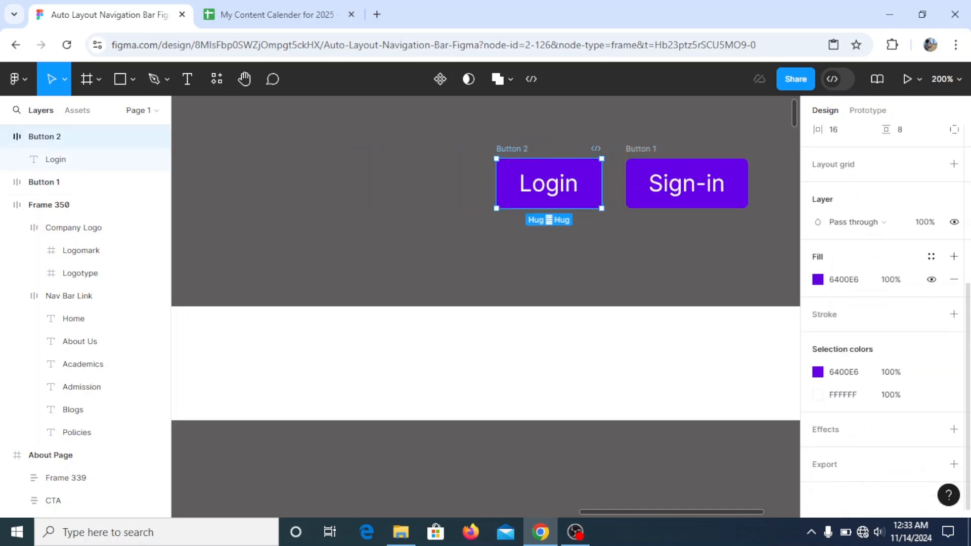
left_click(818, 373)
left_click_drag(708, 182, 651, 162)
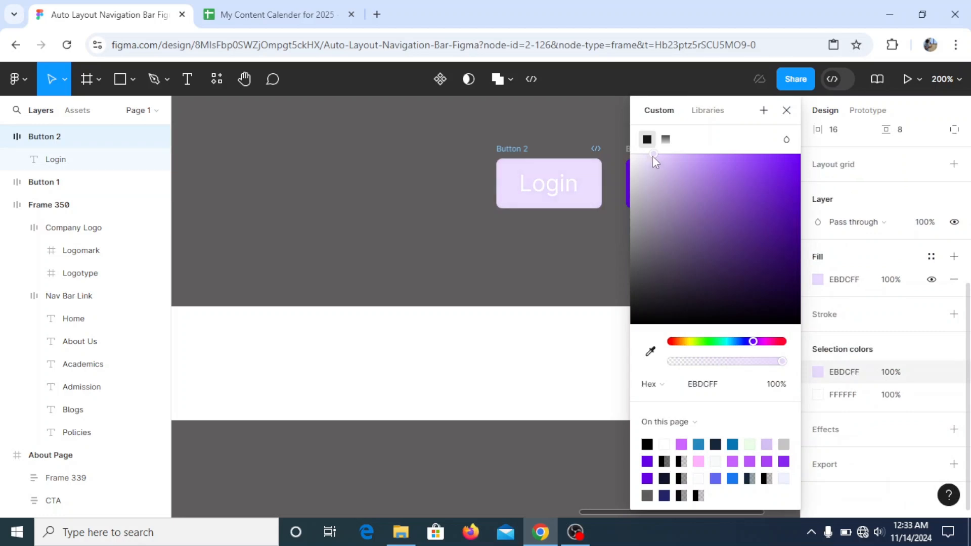
- Recolour the Login text purple 6400E6 by sampling the Sign-in button's background with the eyedropper
double_click(572, 190)
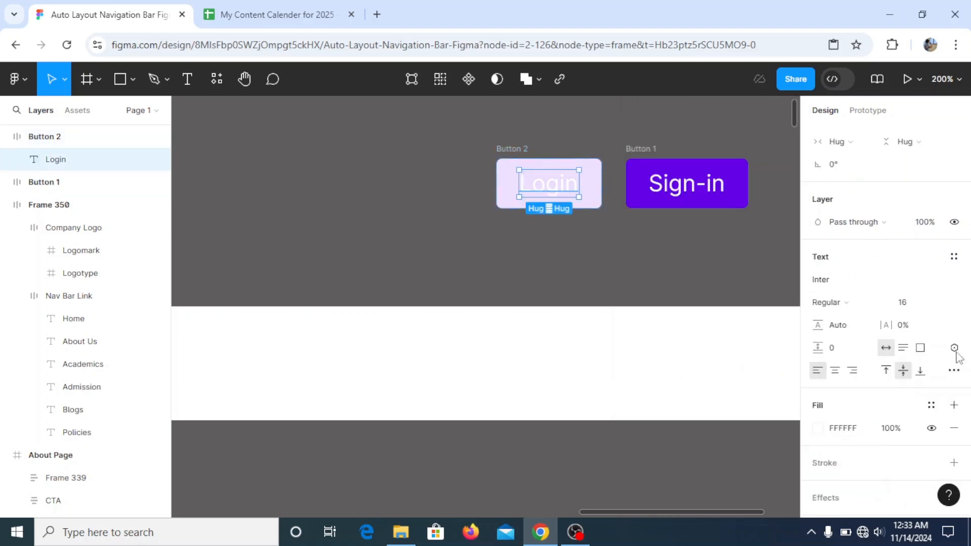
left_click(816, 361)
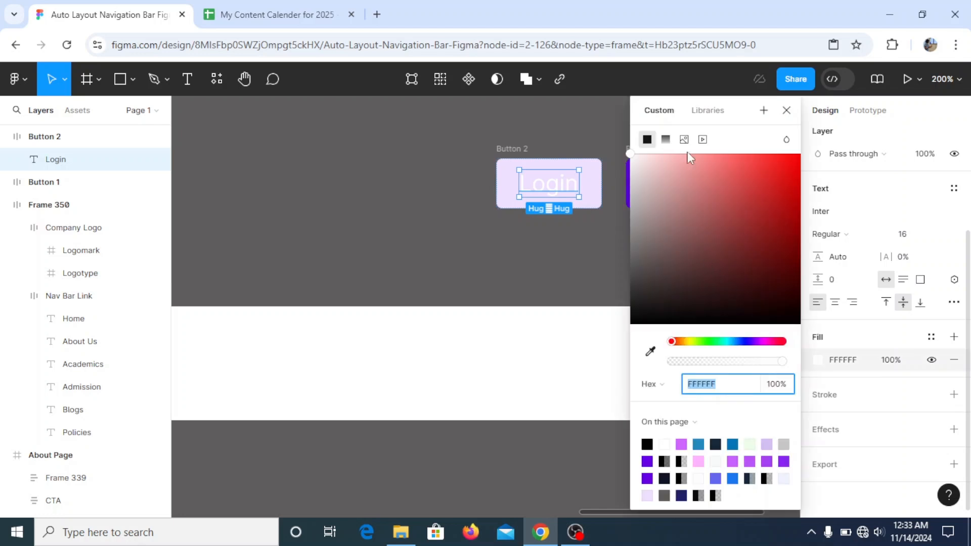
left_click(761, 111)
left_click(850, 110)
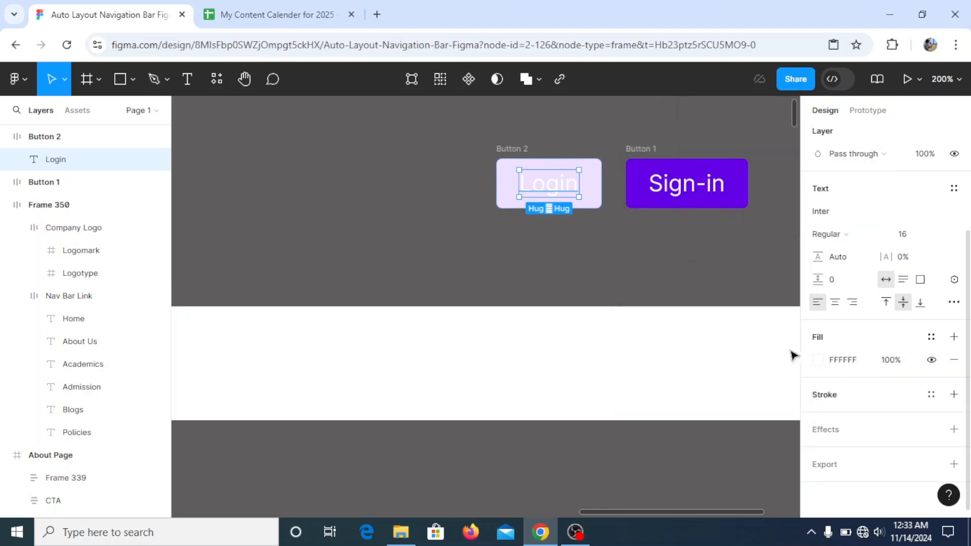
left_click(244, 80)
left_click_drag(418, 188, 284, 215)
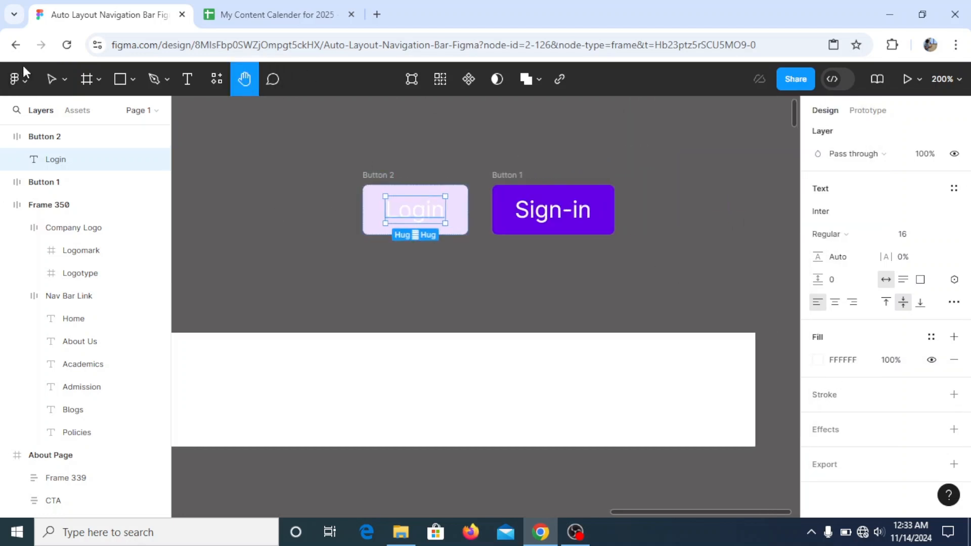
left_click(49, 78)
left_click(818, 361)
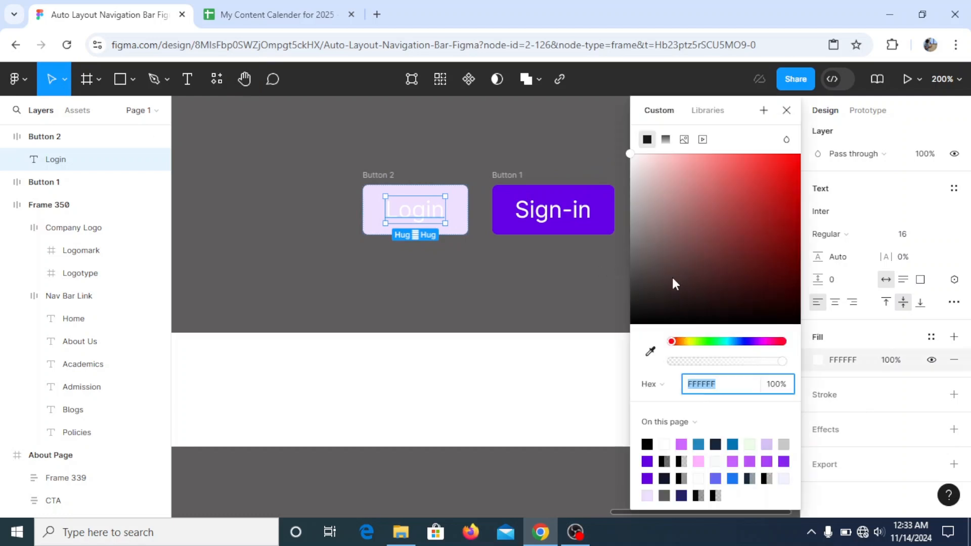
left_click(651, 352)
left_click(524, 210)
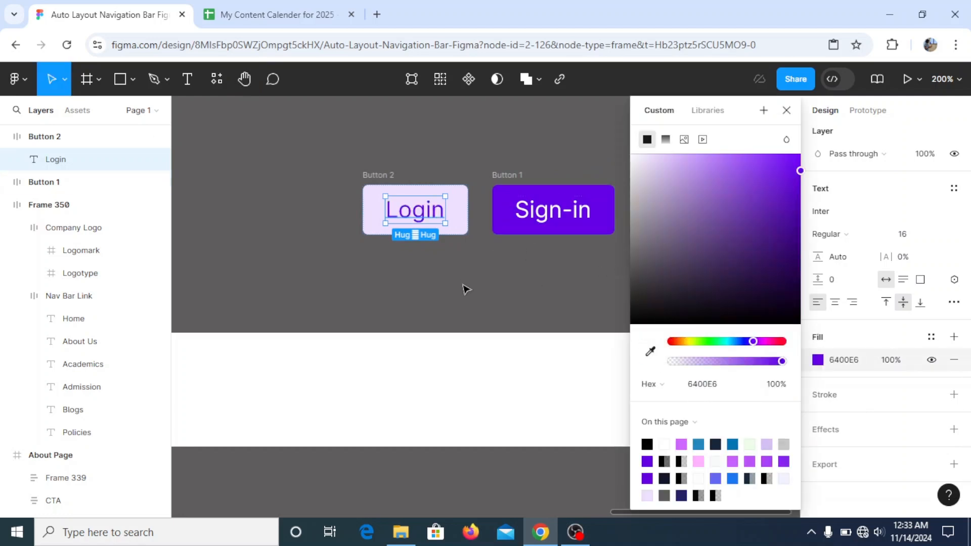
left_click(466, 289)
- Lighten the Login button frame's fill to F3EAFF
left_click(394, 182)
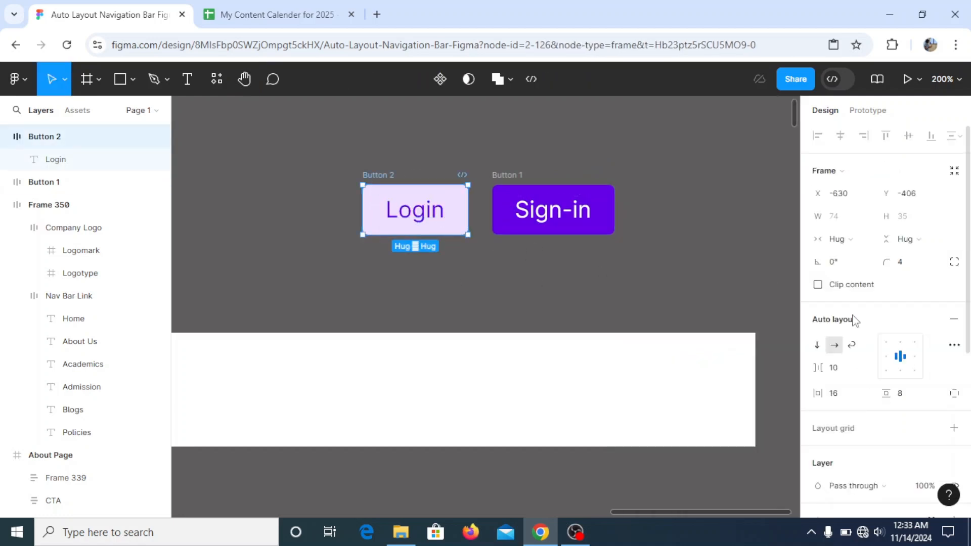
scroll(909, 373, "down", 4)
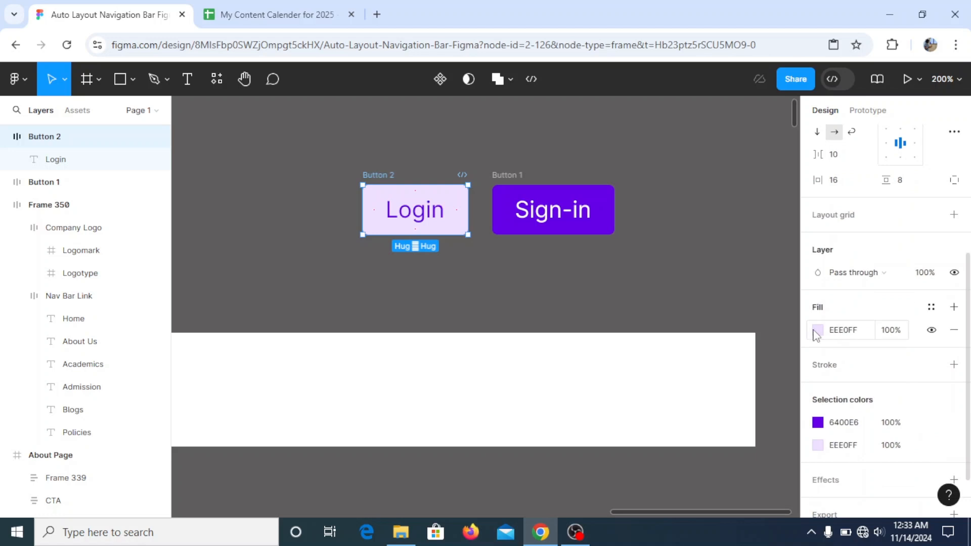
left_click(817, 331)
left_click(644, 159)
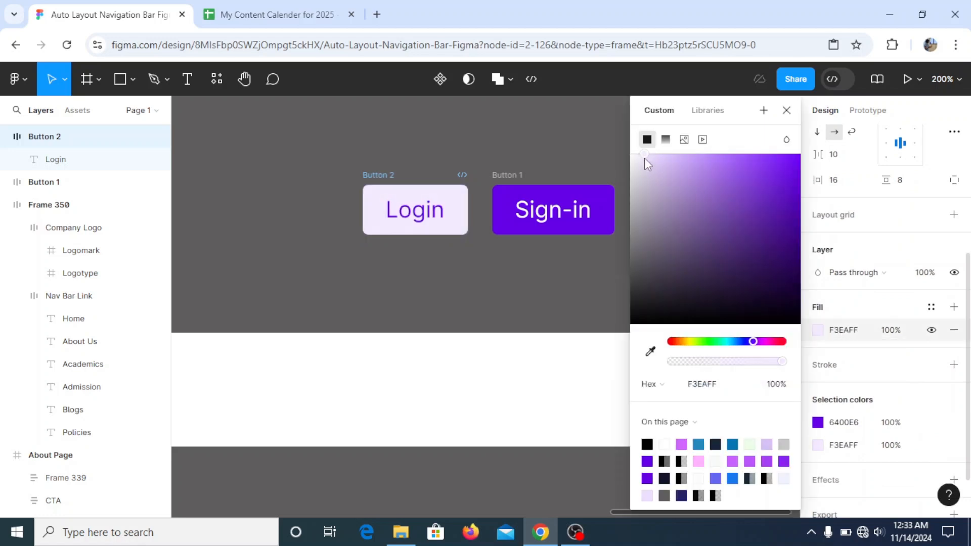
left_click(787, 110)
left_click(626, 171)
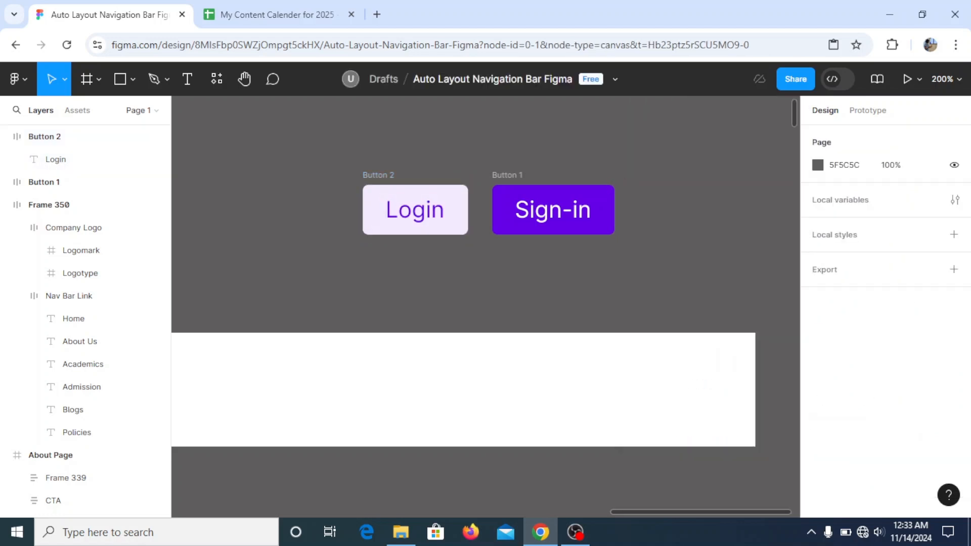
- Wrap the Login and Sign-in buttons together in an auto layout frame and set the gap between them to 16
left_click_drag(293, 149, 701, 287)
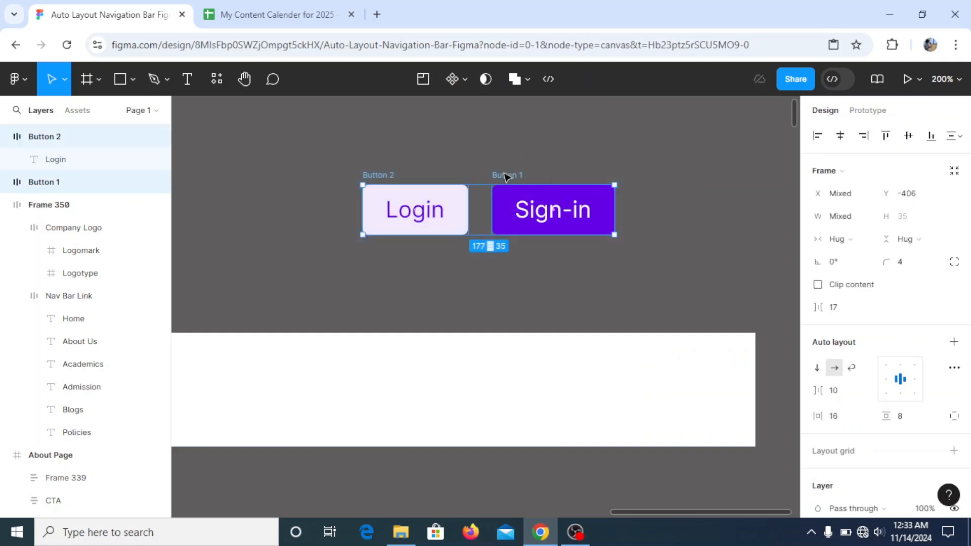
right_click(506, 177)
left_click(522, 354)
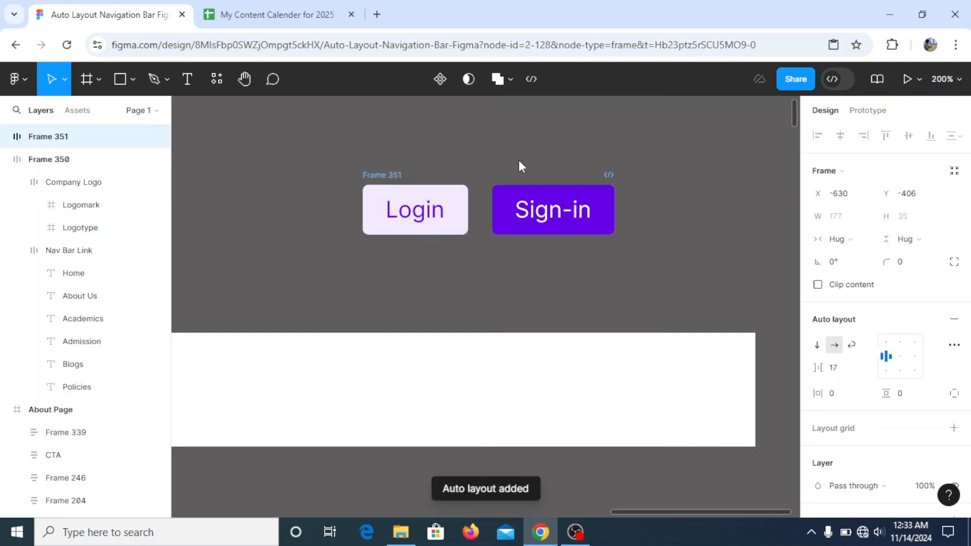
left_click(839, 371)
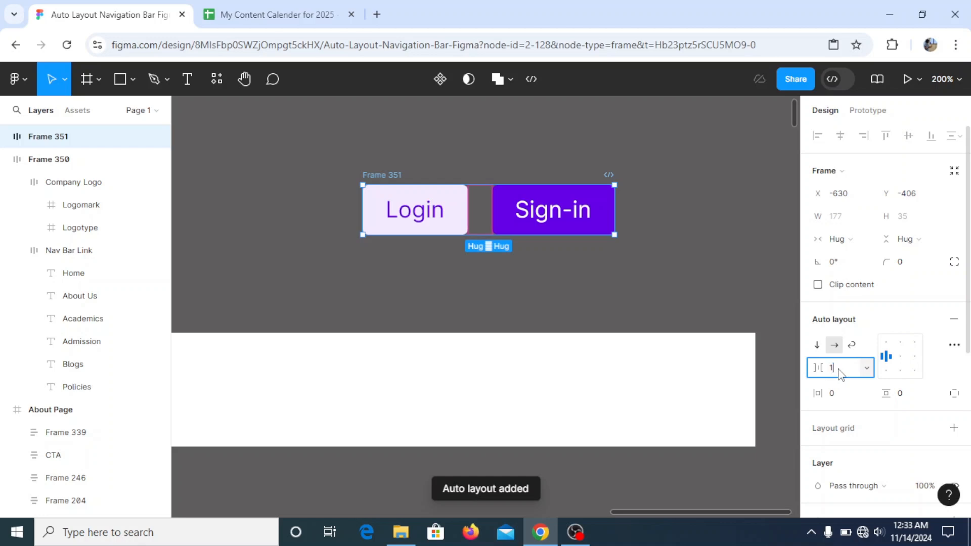
type("16")
left_click(581, 295)
- Move the frame holding both buttons into the navigation bar, after the Policies link
key("minus")
key("minus")
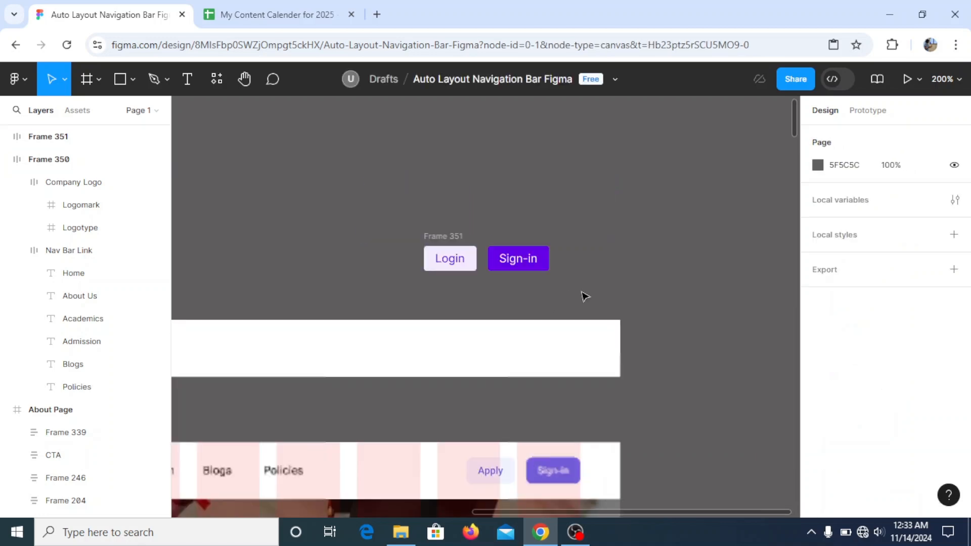
left_click(484, 268)
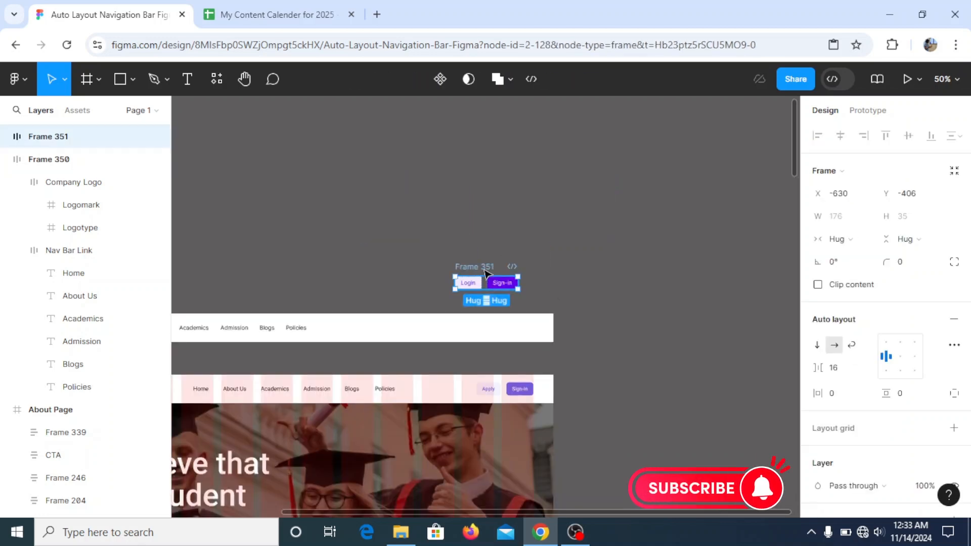
left_click_drag(485, 272, 495, 327)
- Set the navigation bar frame's gap between items to Auto, spreading the logo, links and buttons across its width
left_click(244, 79)
scroll(464, 211, "up", 5)
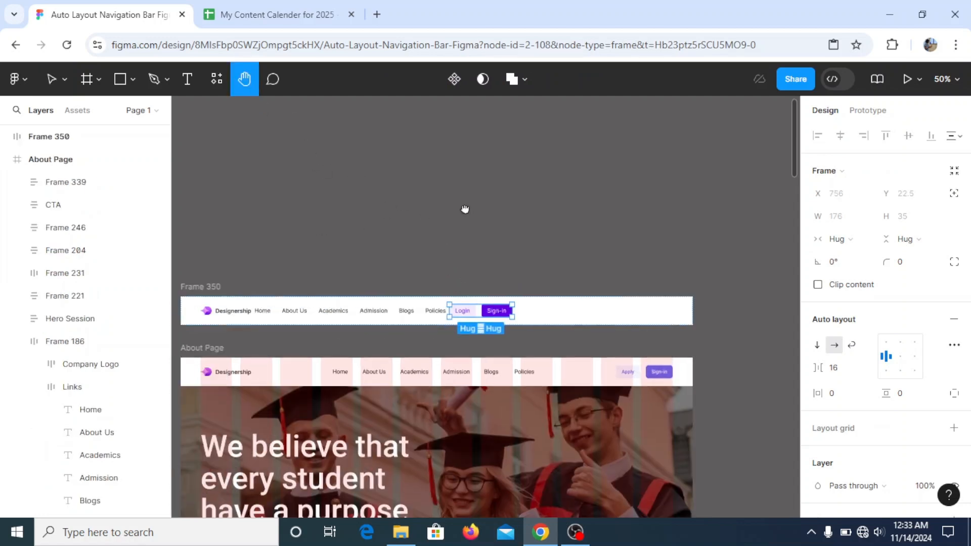
scroll(646, 255, "left", 3)
left_click_drag(647, 255, 602, 239)
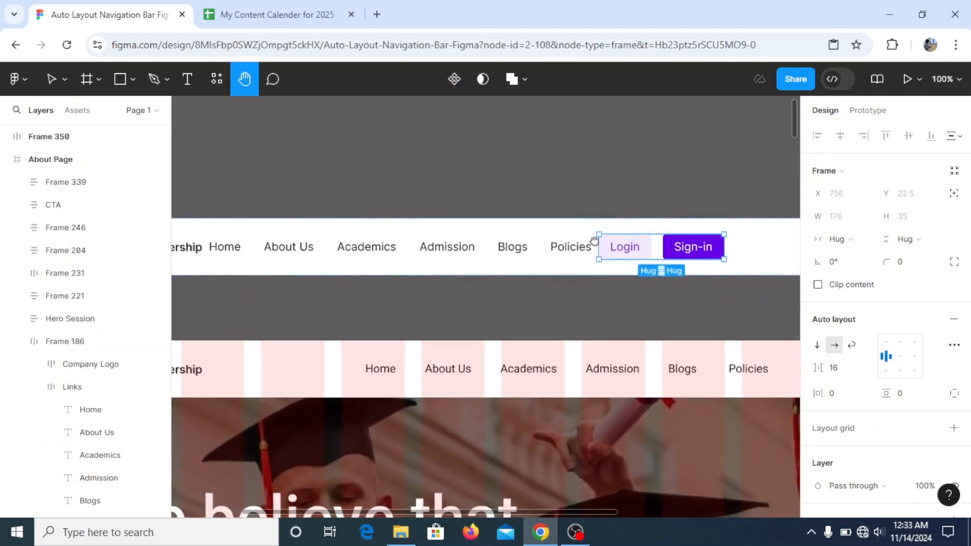
key("minus")
scroll(537, 187, "right", 2)
scroll(472, 136, "down", 1)
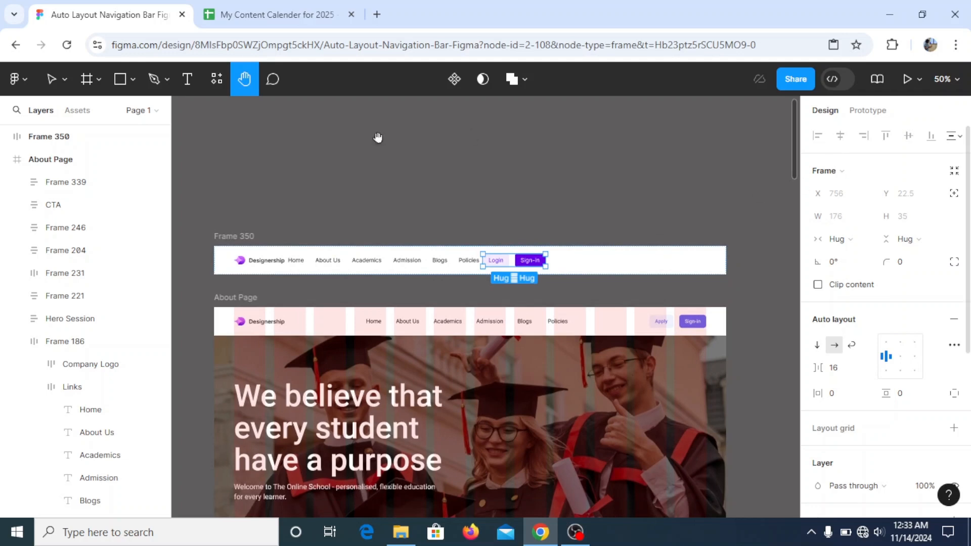
key("v")
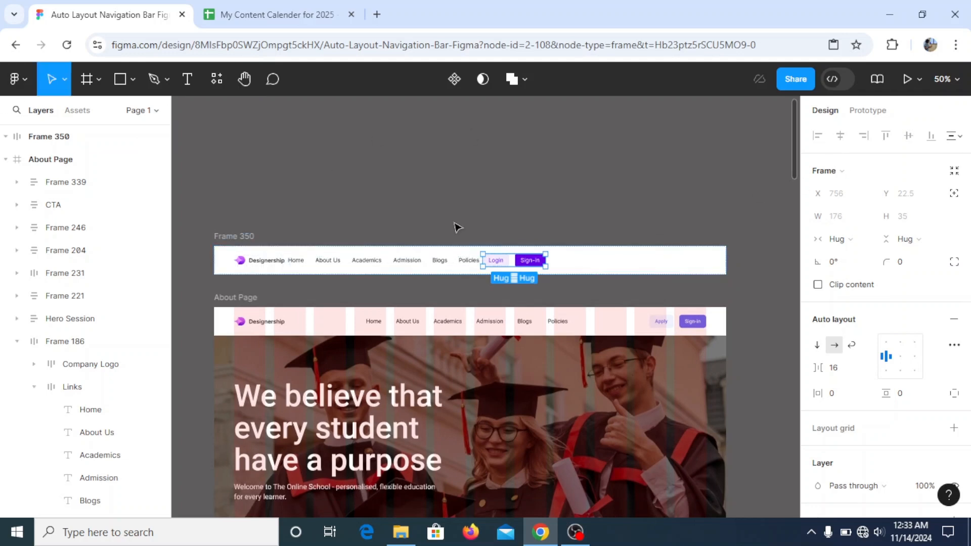
left_click(610, 268)
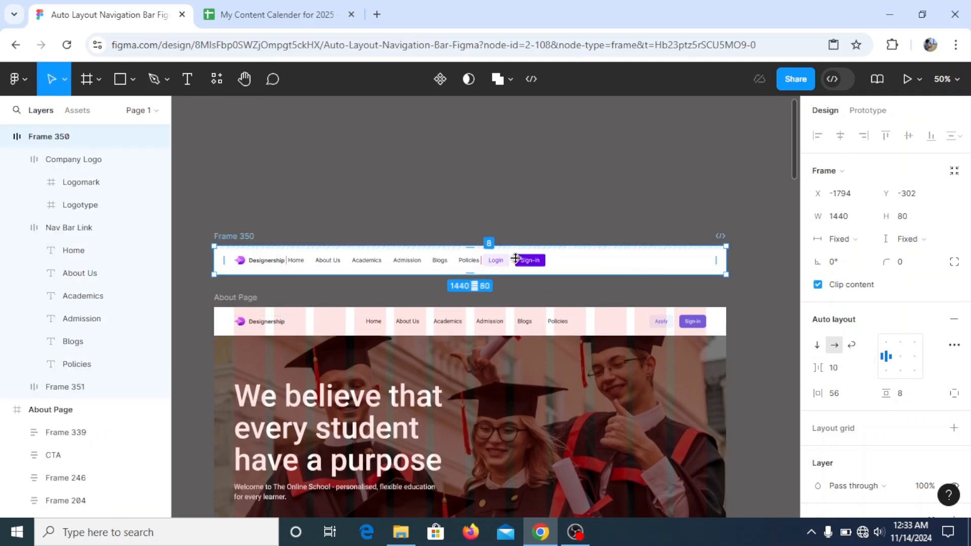
left_click(868, 371)
left_click(859, 385)
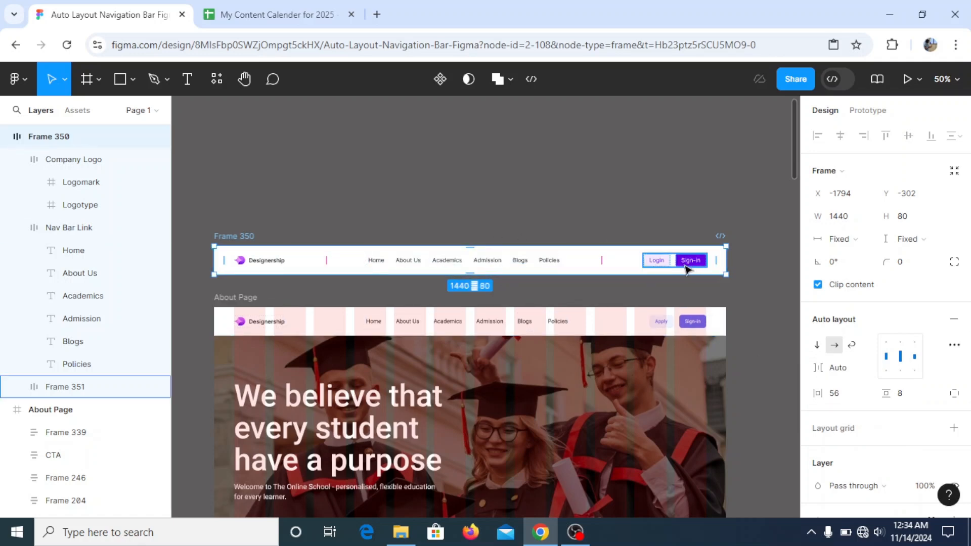
- Set the Nav Bar Link frame's vertical resizing to Fill container and its horizontal resizing to Hug contents
left_click(388, 265)
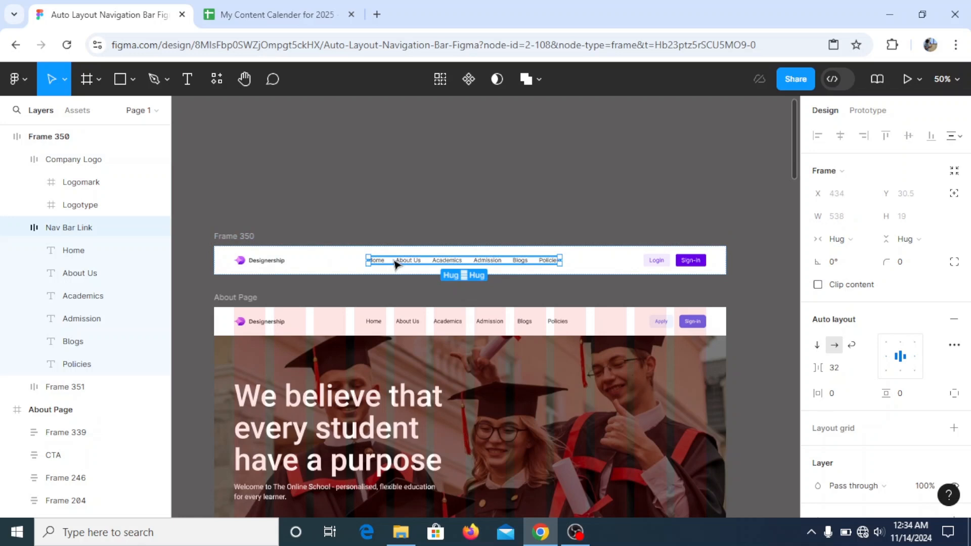
left_click(866, 239)
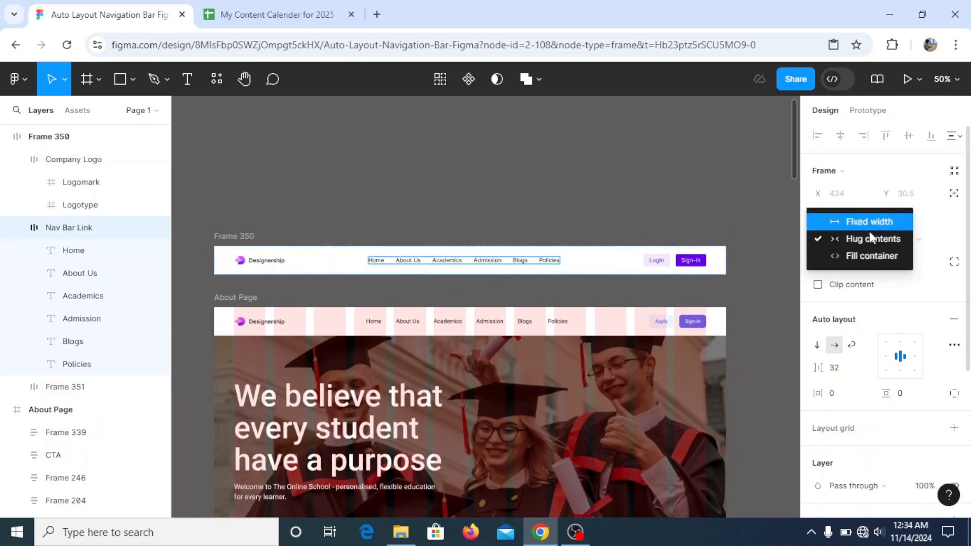
left_click(868, 256)
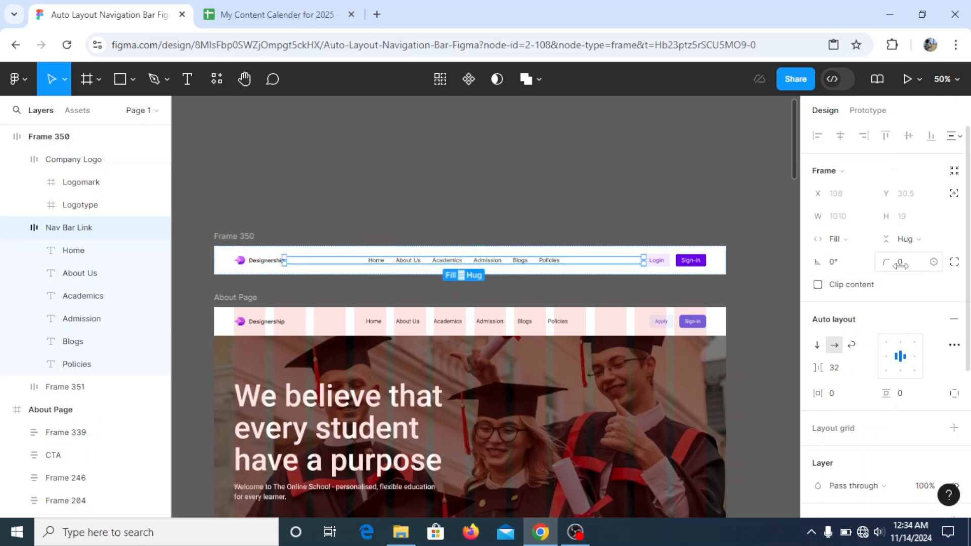
left_click(902, 239)
left_click(903, 256)
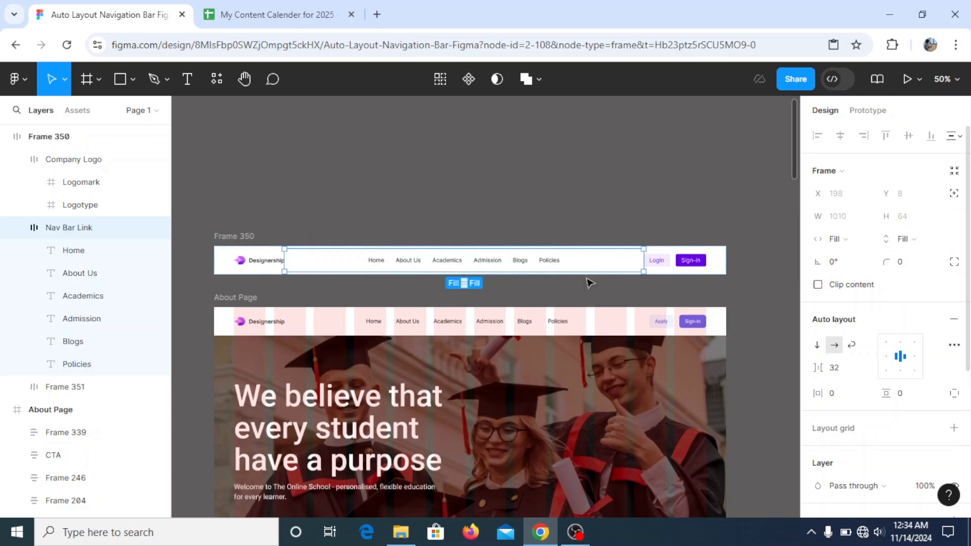
left_click(837, 239)
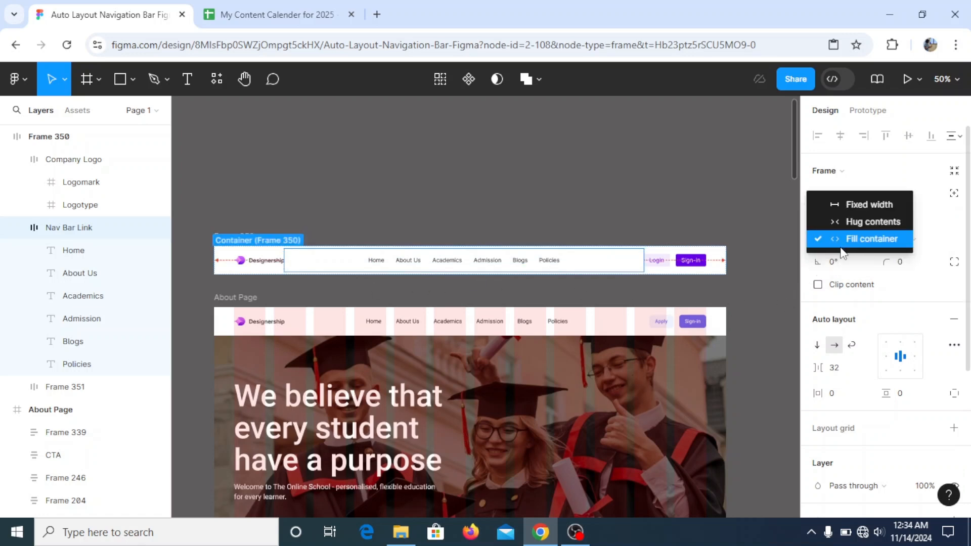
left_click(851, 220)
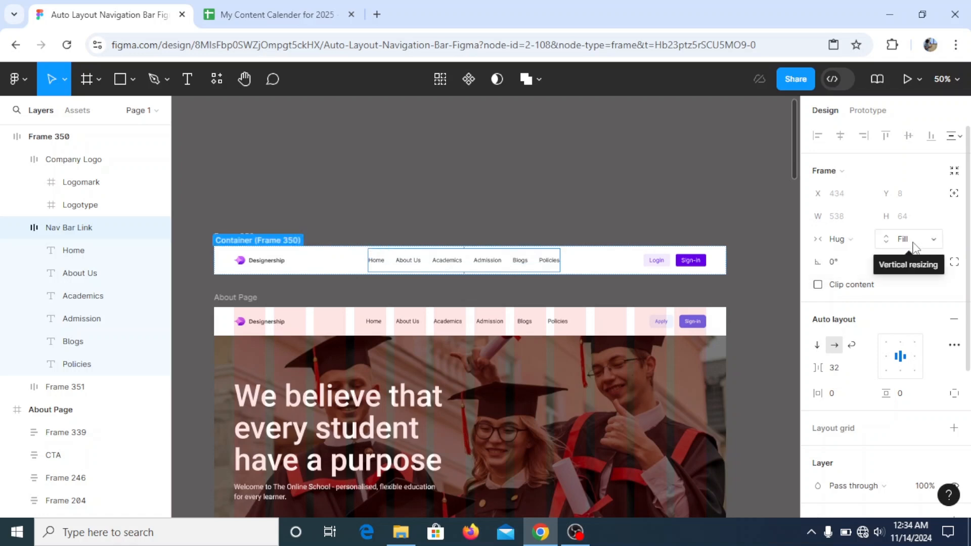
- Switch the Nav Bar Link frame's vertical resizing to Hug contents and back to Fill container
key("shift+0")
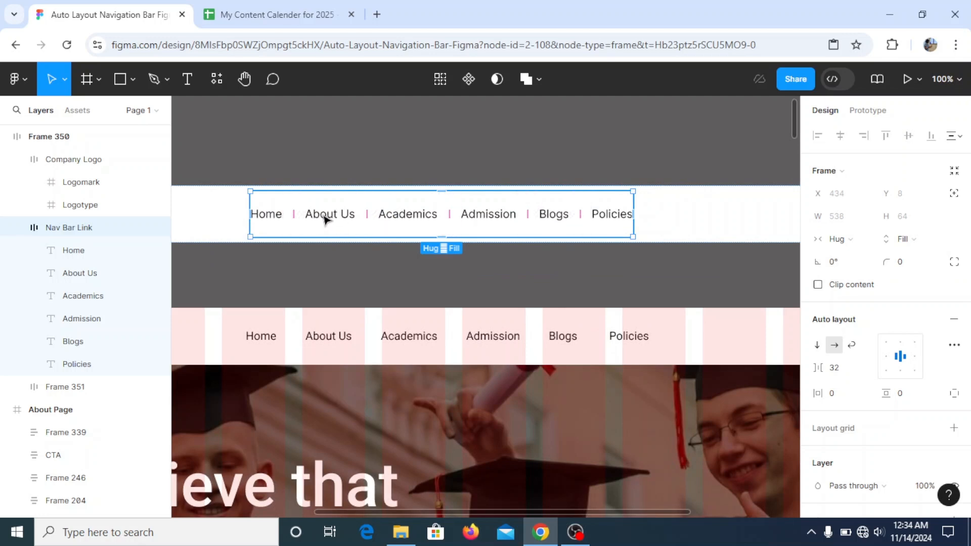
left_click(928, 237)
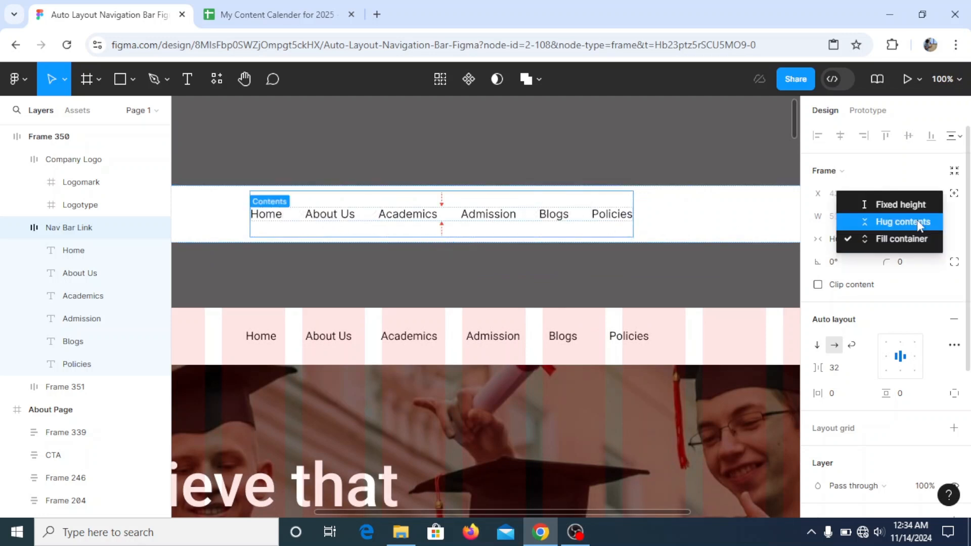
left_click(918, 221)
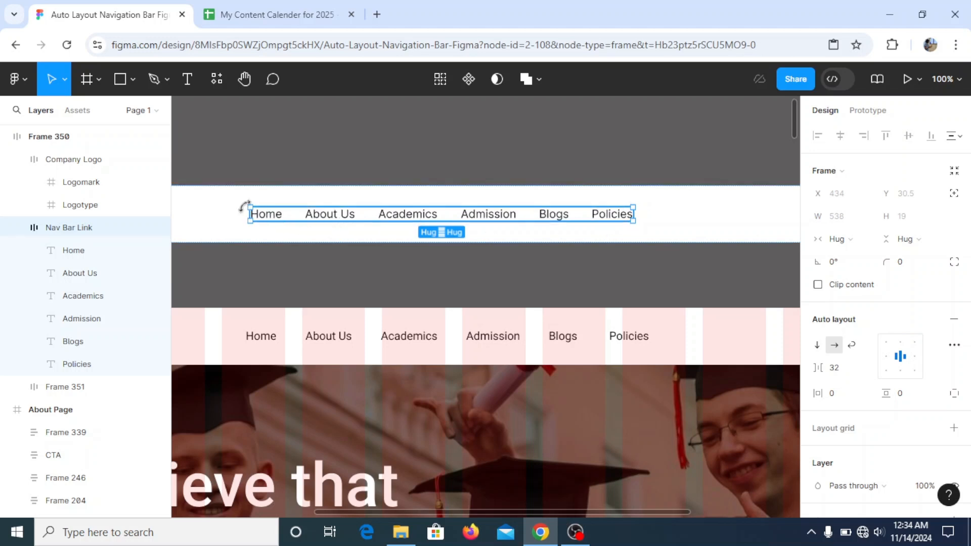
left_click(909, 239)
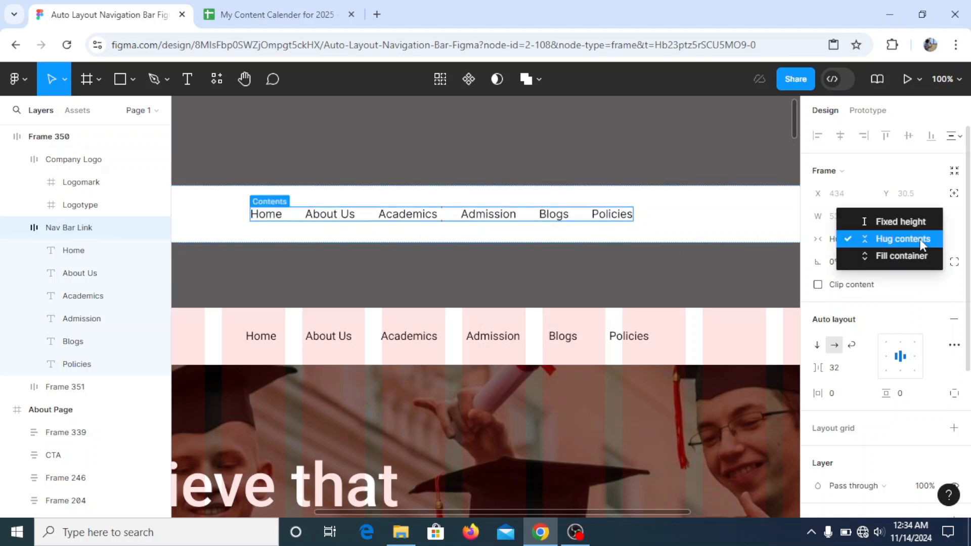
left_click(895, 256)
left_click(526, 280)
scroll(527, 280, "down", 5)
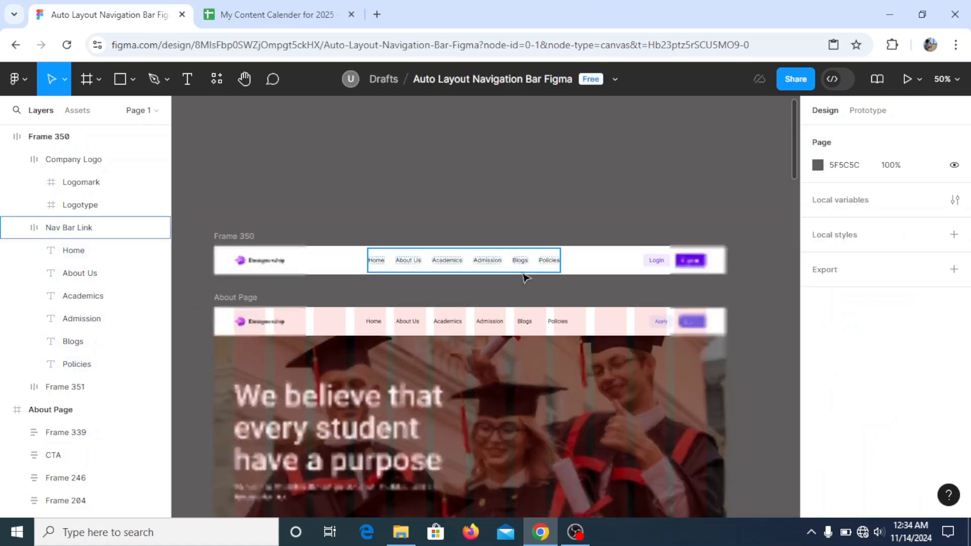
- Set the vertical resizing of the frame holding the Login and Sign-in buttons to Fill container, keeping its width on Hug contents
left_click(473, 267)
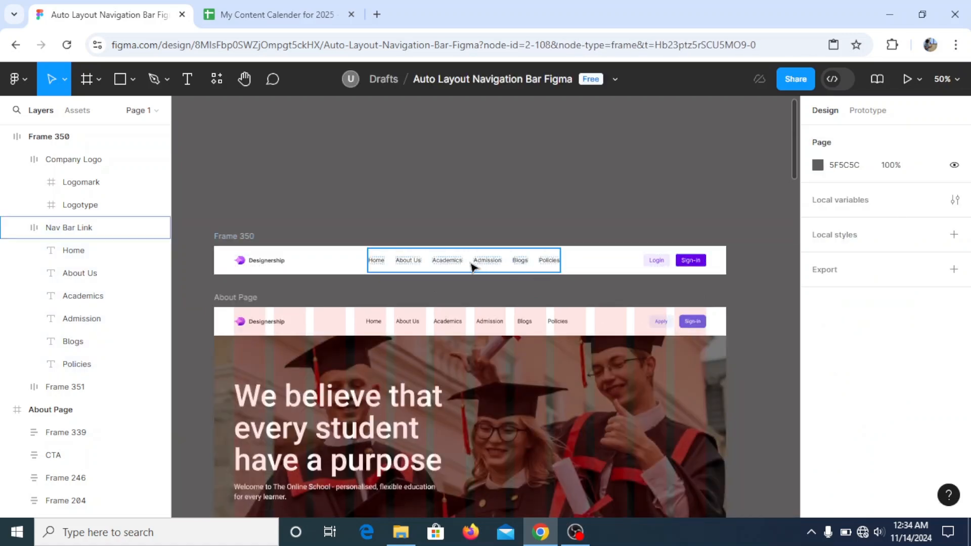
left_click(684, 266)
left_click(898, 239)
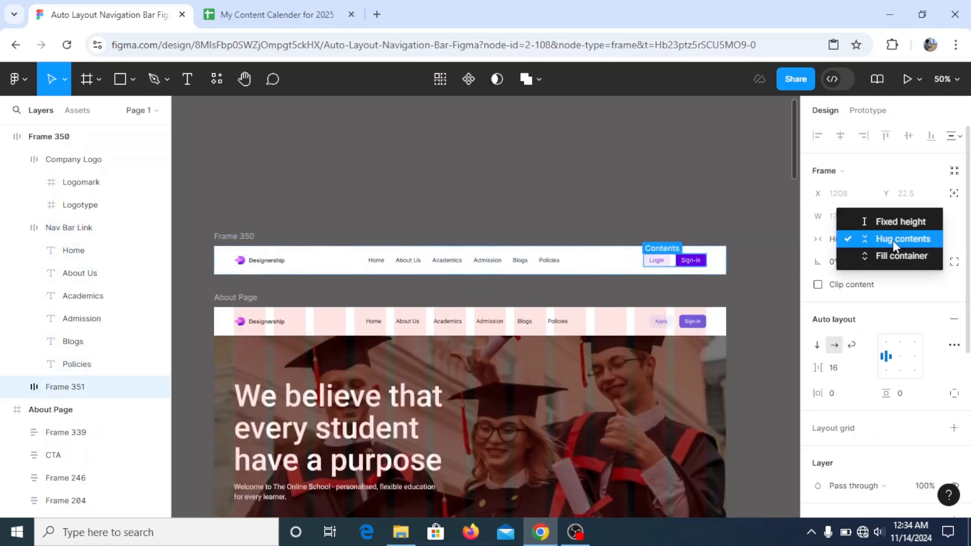
left_click(892, 255)
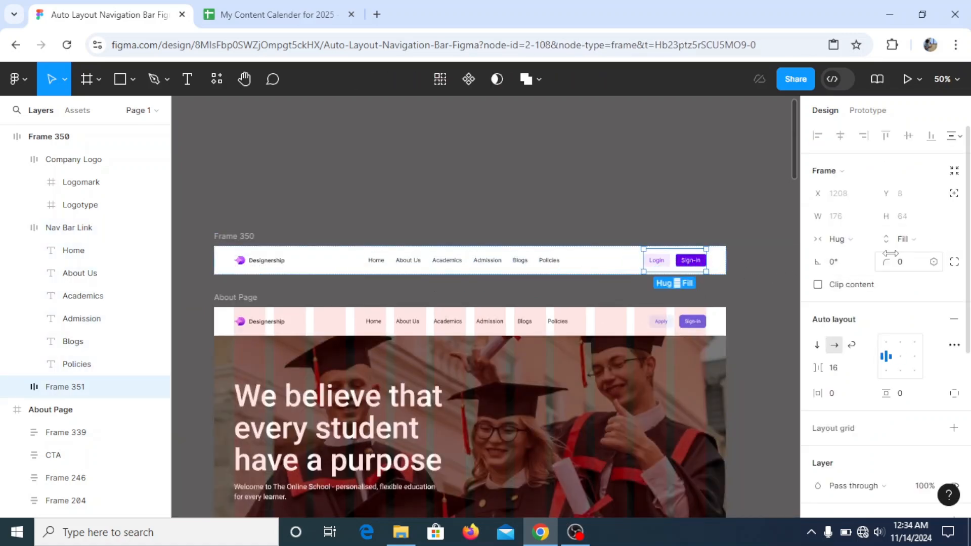
left_click(837, 242)
left_click(856, 255)
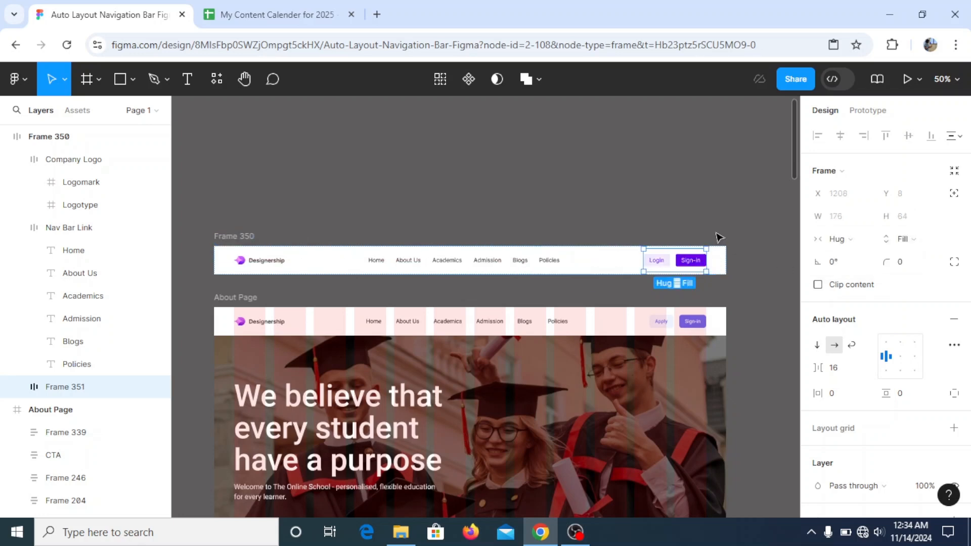
- Set the new navigation bar frame's width to 1920
left_click(527, 277)
left_click(245, 238)
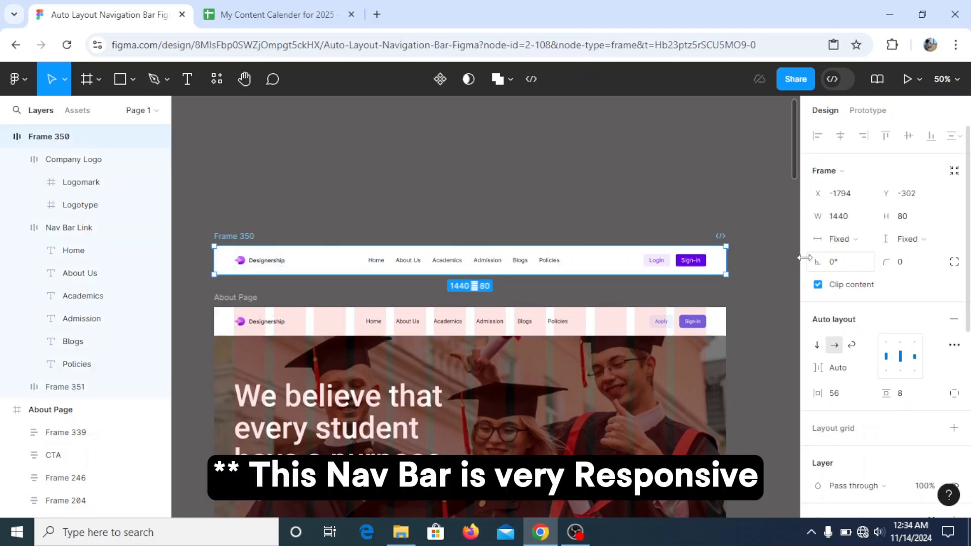
left_click(853, 217)
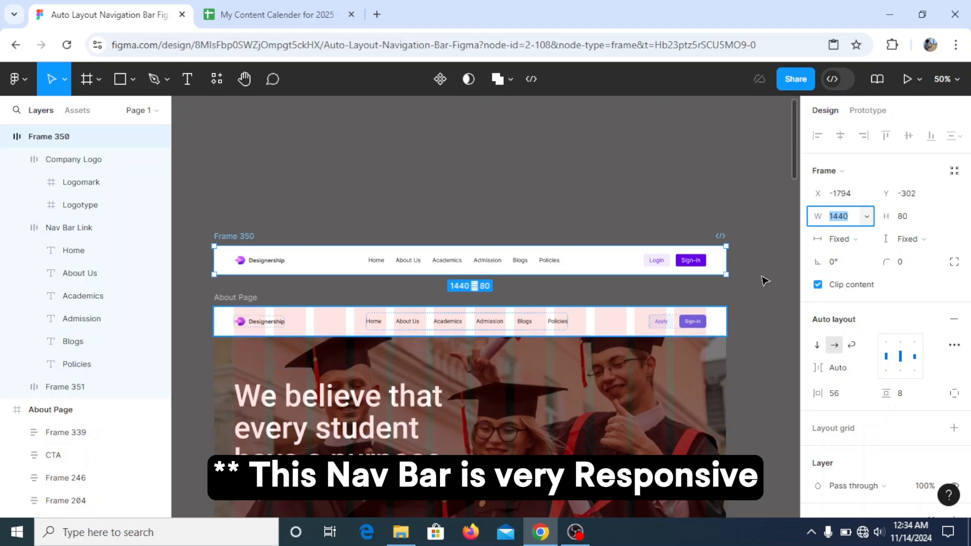
type("1")
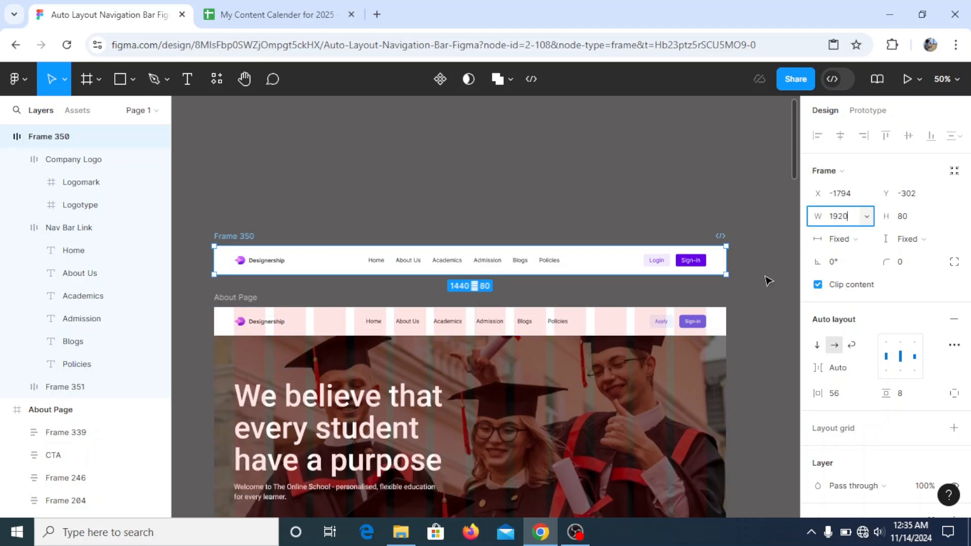
key("Return")
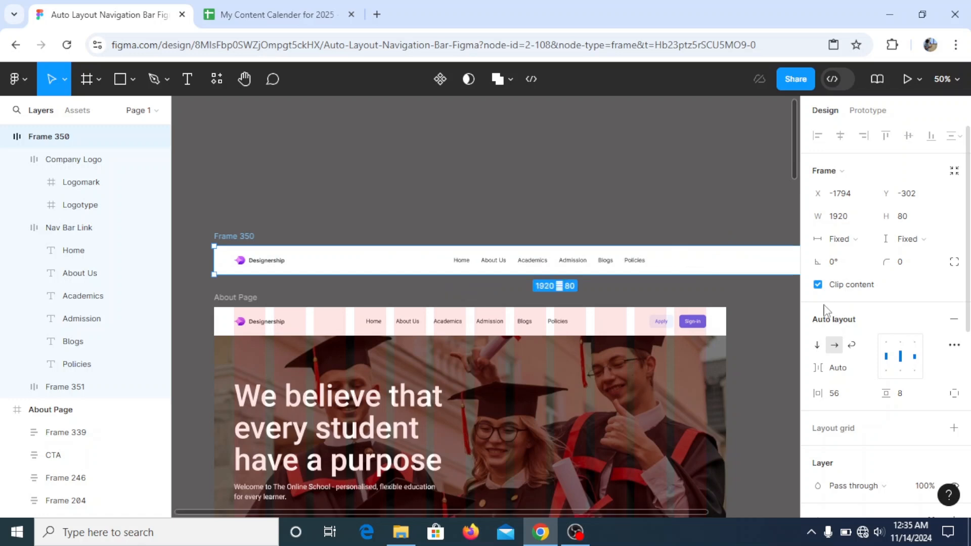
- Examine how the logo, links and buttons are spread across the widened navigation bar compared with the About Page header
key("minus")
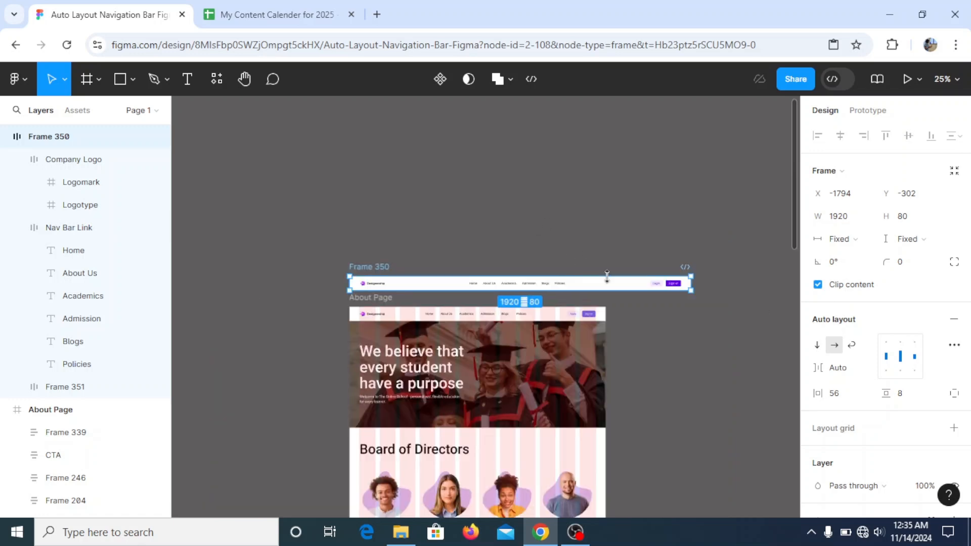
left_click(227, 81)
left_click(245, 78)
left_click_drag(416, 237, 385, 241)
scroll(386, 242, "up", 2)
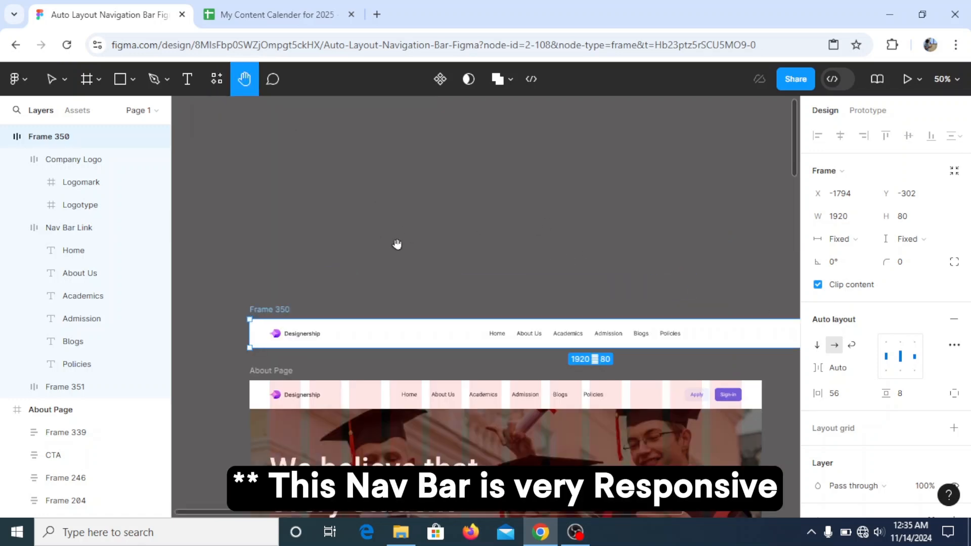
left_click_drag(615, 314, 540, 223)
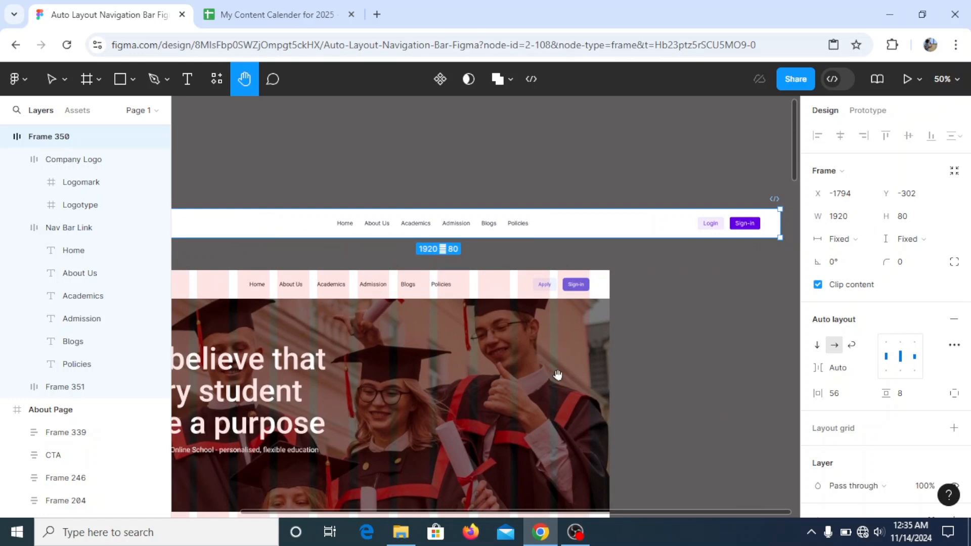
left_click_drag(408, 263, 502, 269)
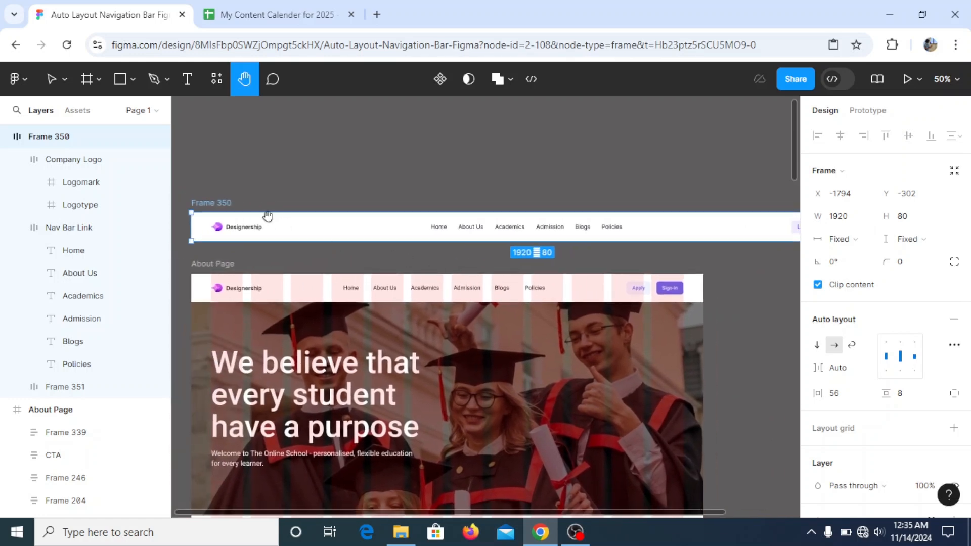
- Move the navigation bar frame away from the About Page's edge and set its width to 1440
left_click(48, 79)
left_click_drag(205, 207, 329, 196)
left_click(846, 217)
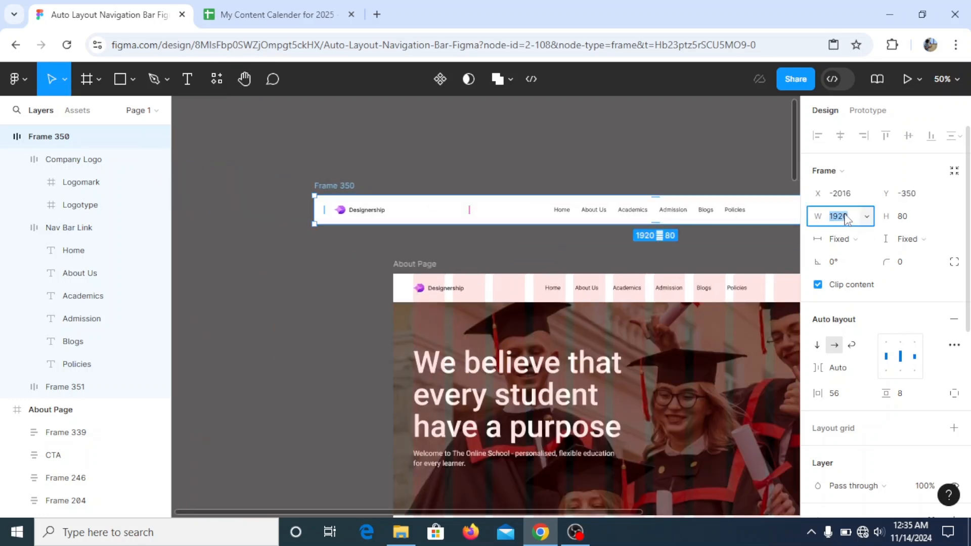
type("144")
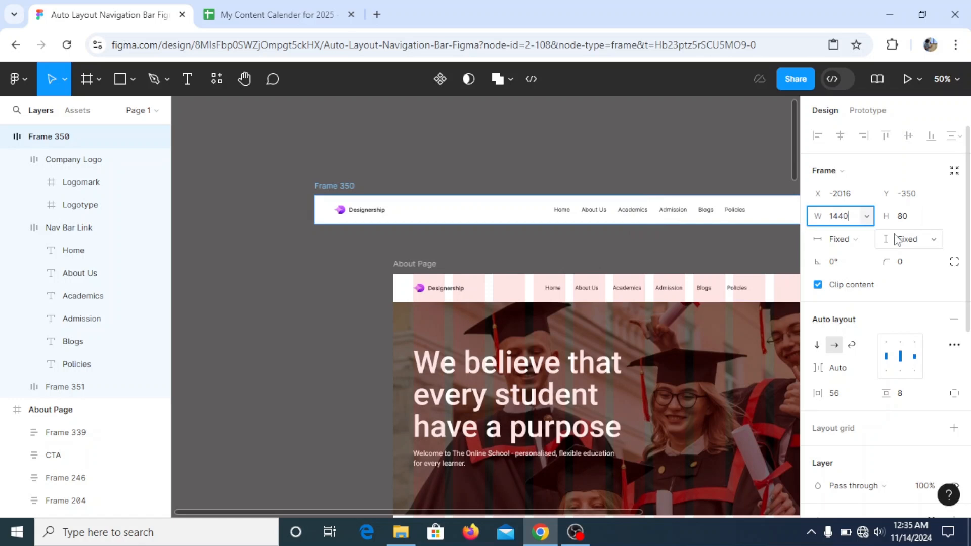
type("0")
key("Return")
- Move the old navigation bar out of the About Page and place the new one at the page's top, at X 0, Y 0
left_click(248, 82)
left_click_drag(597, 337, 471, 320)
left_click(53, 79)
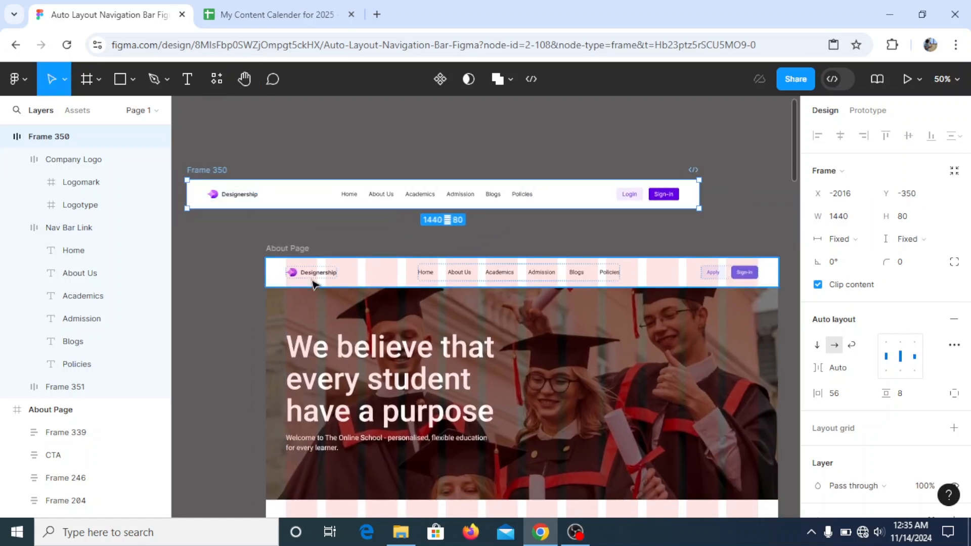
left_click(354, 278)
left_click_drag(354, 280, 304, 281)
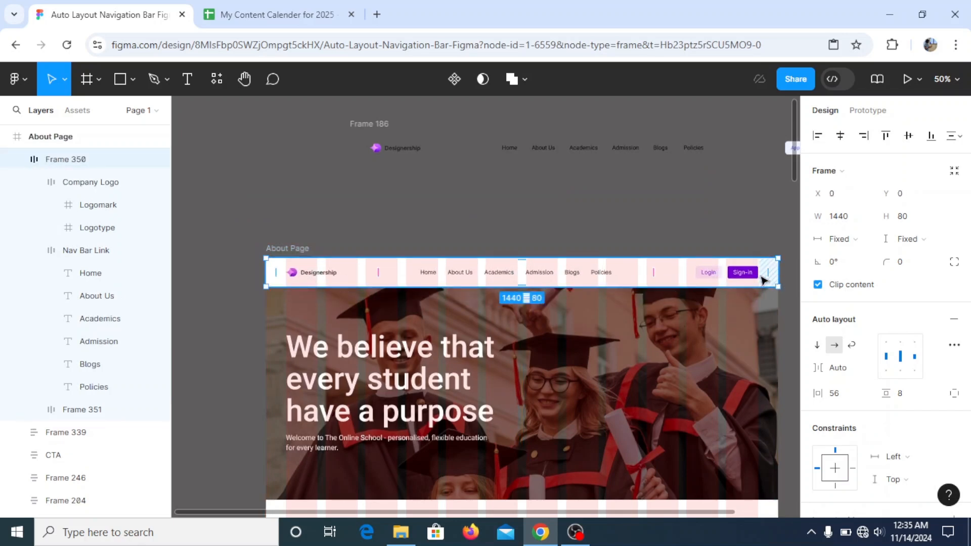
- Shift the About Page frame slightly up and to the left and set its width to 1920
left_click_drag(297, 247, 262, 194)
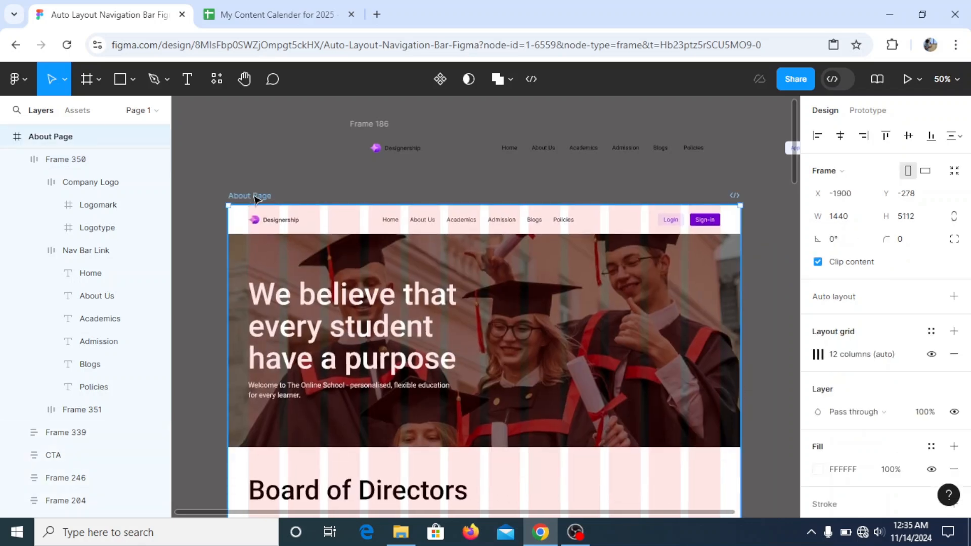
left_click(843, 224)
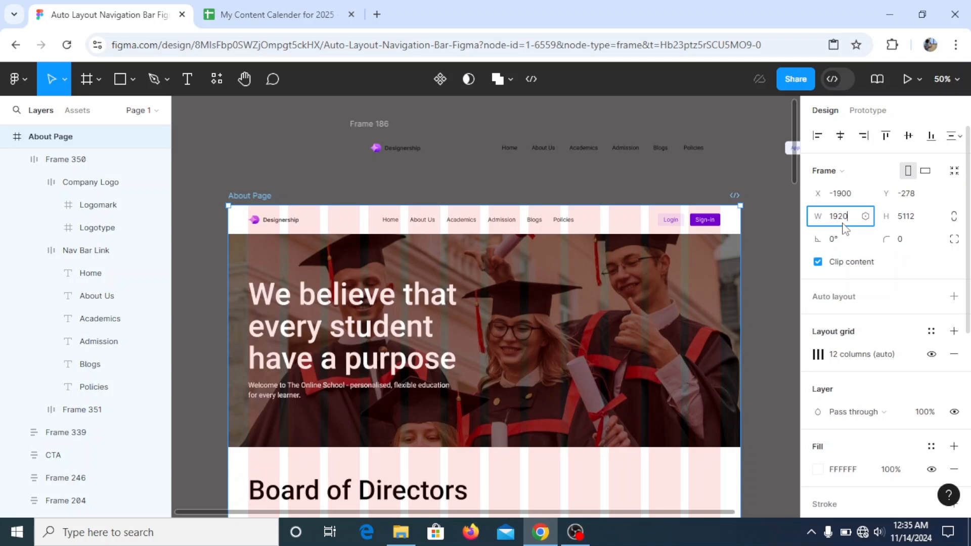
key("Return")
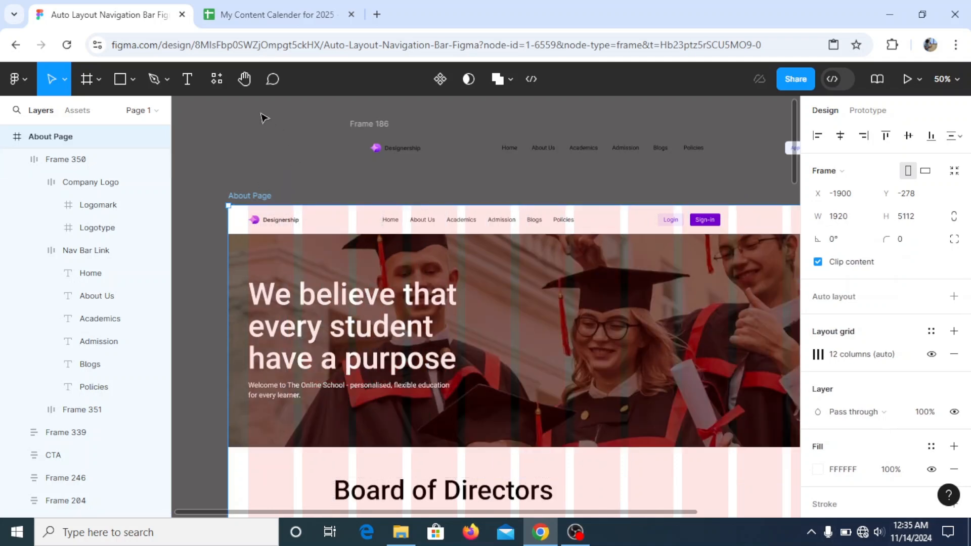
key("h")
left_click_drag(537, 270, 419, 245)
left_click(52, 76)
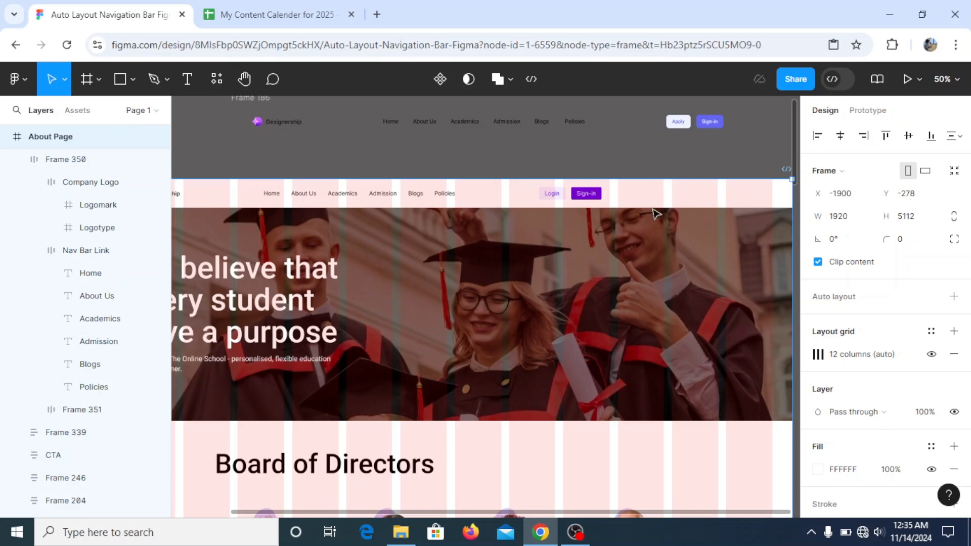
- Undo the About Page frame's width change
left_click(690, 226)
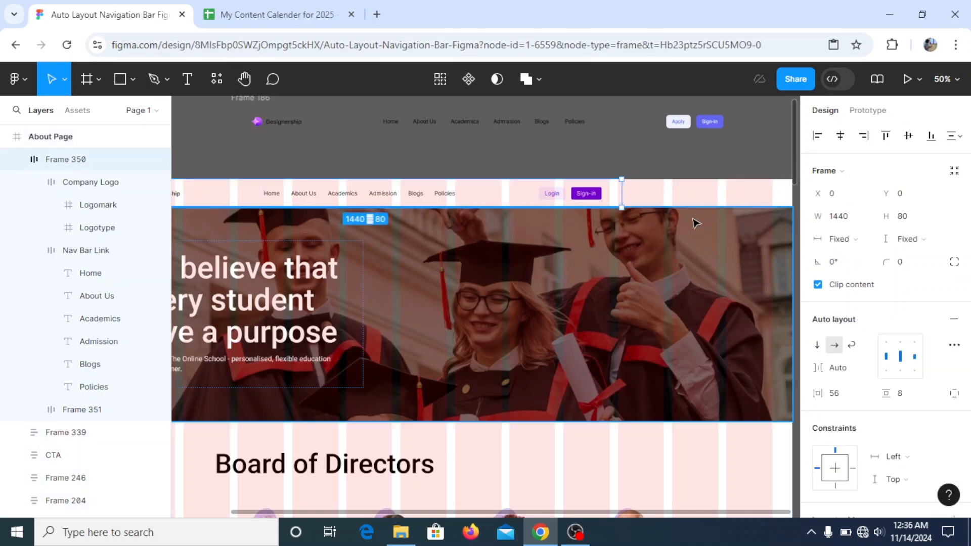
key("ctrl+z")
key("ctrl+z")
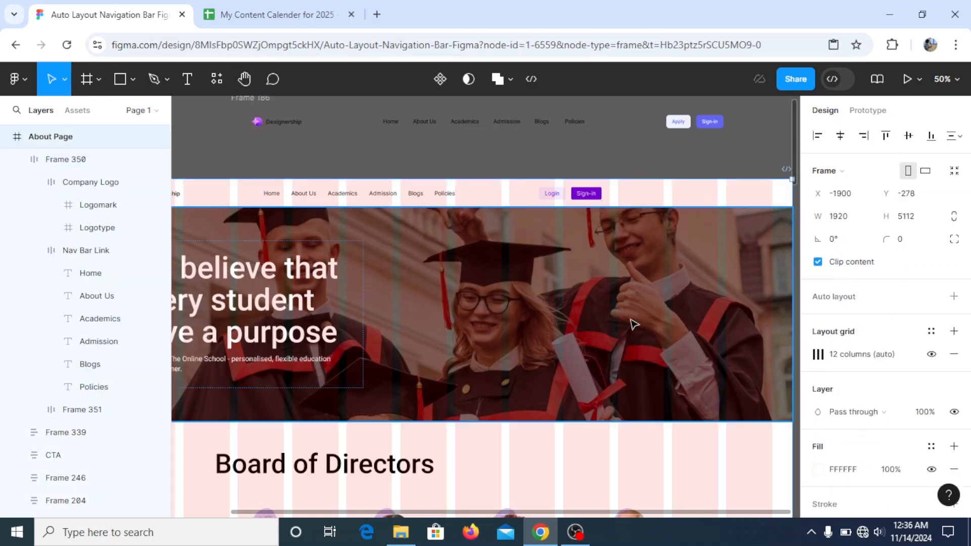
- Set the horizontal constraint of the About Page's new navigation bar to Left and right
left_click(643, 228)
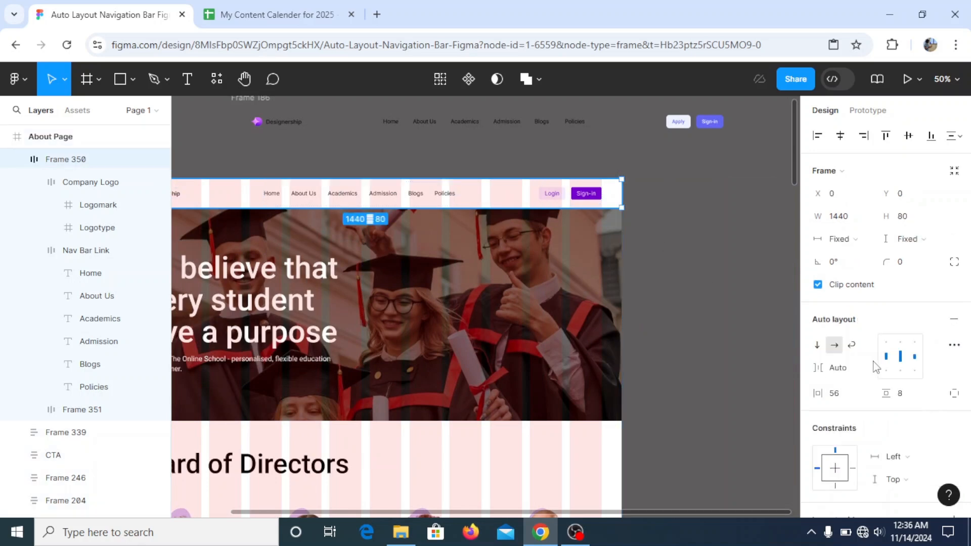
left_click(911, 319)
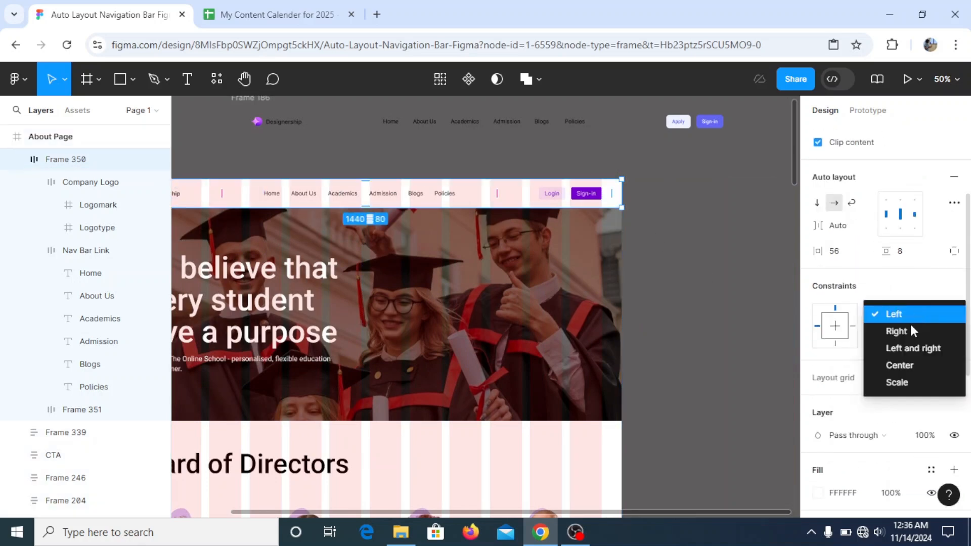
left_click(913, 348)
left_click(677, 188)
- Examine the Hero Session frame's constraints and compare them with those of the navigation bar
left_click(531, 262)
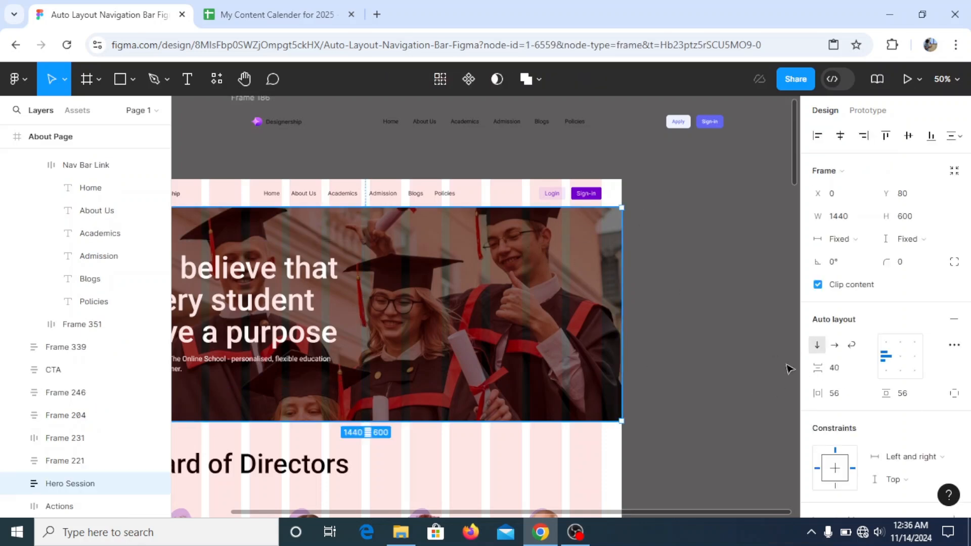
scroll(931, 404, "down", 5)
left_click(244, 79)
left_click_drag(366, 240, 443, 230)
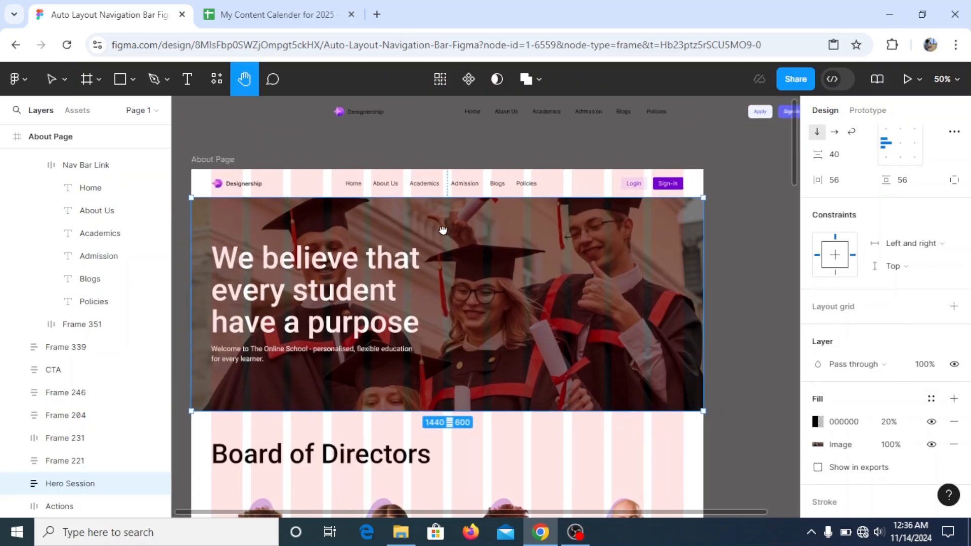
left_click(59, 87)
scroll(904, 364, "up", 3)
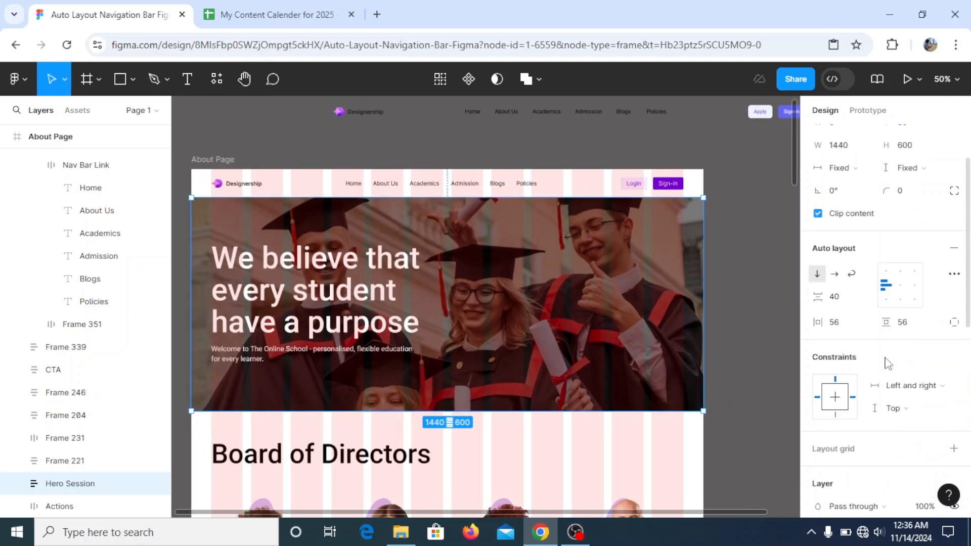
left_click(582, 186)
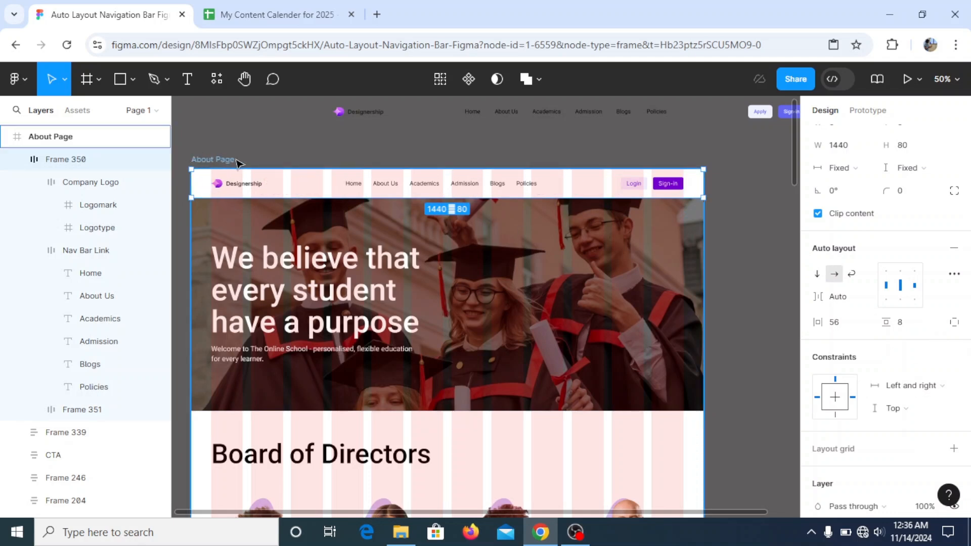
left_click(643, 154)
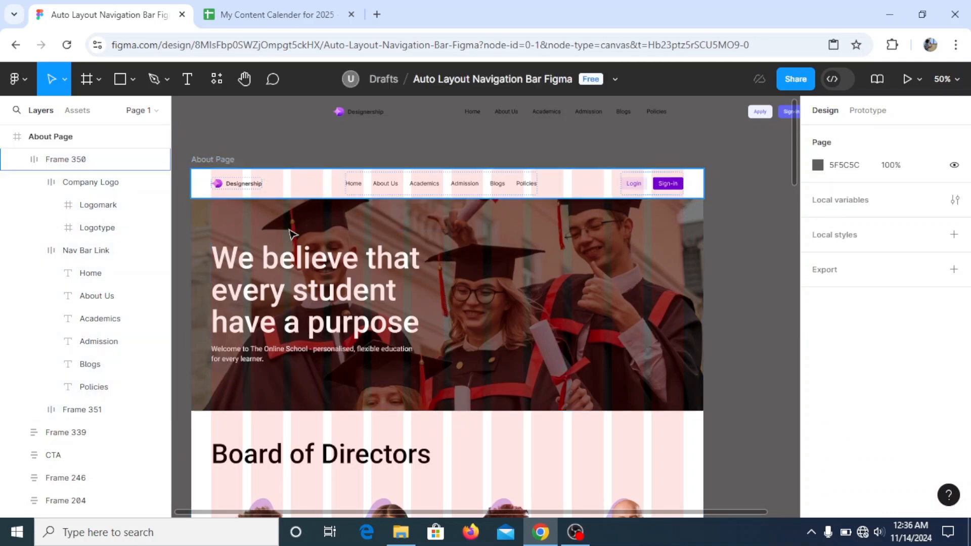
- Set the About Page frame's width to 1920
left_click(198, 160)
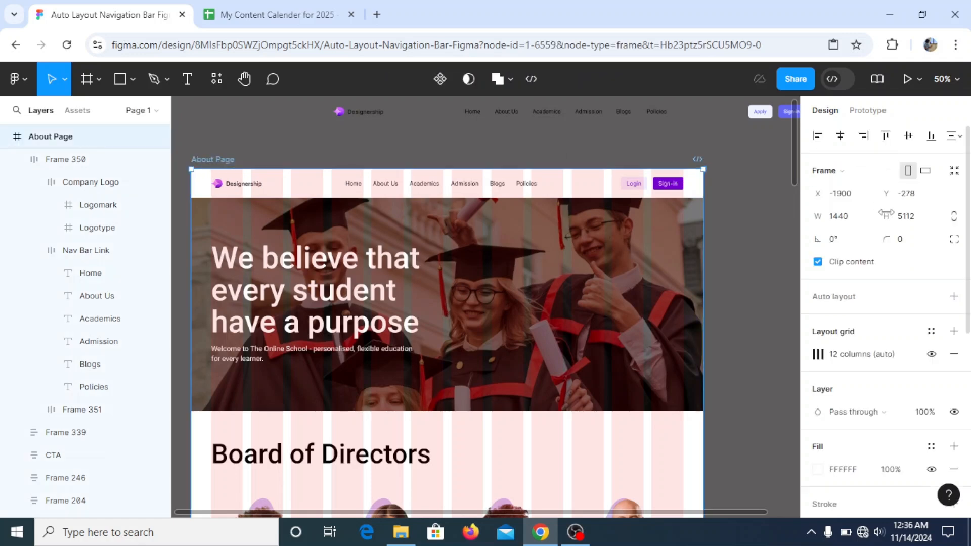
left_click(852, 219)
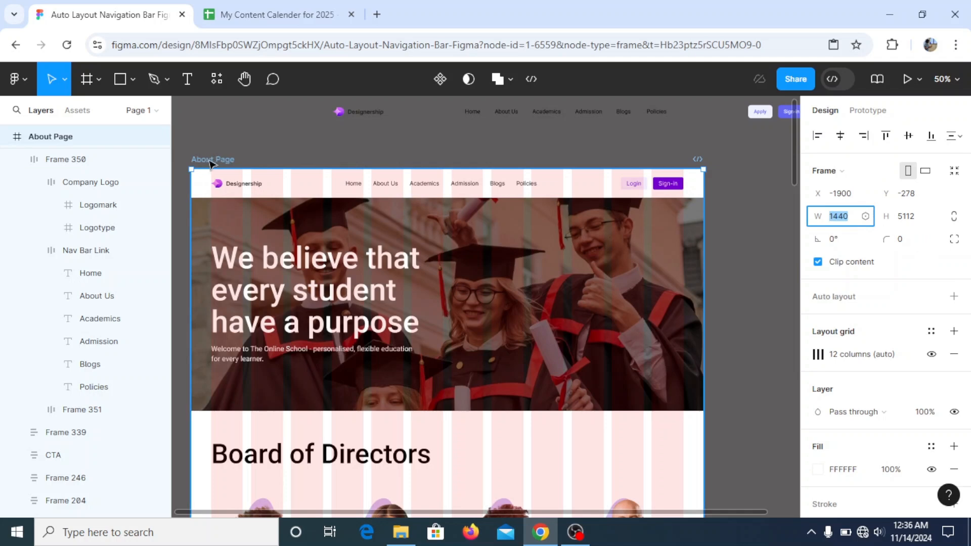
type("1")
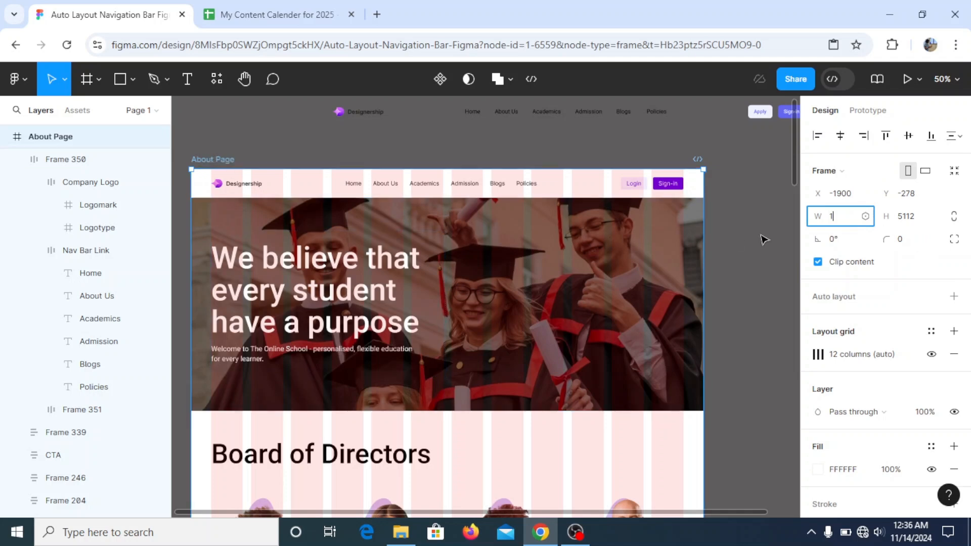
key("Return")
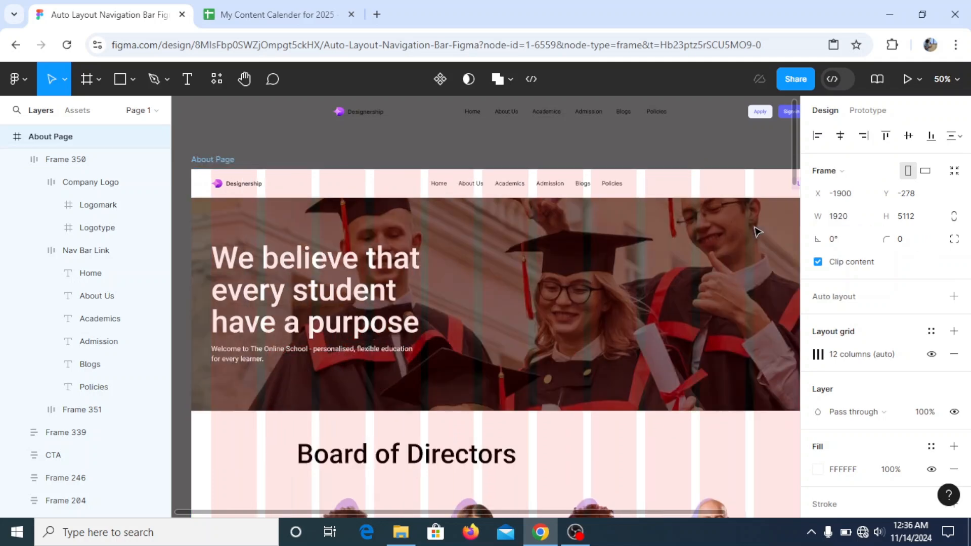
- Inspect how the navigation bar, hero and Board of Directors sections fit the widened About Page
key("minus")
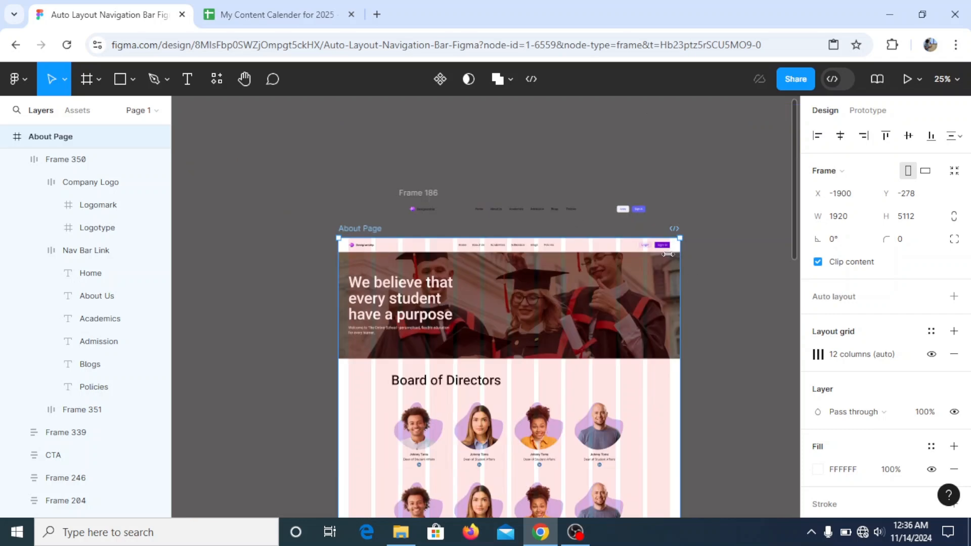
key("plus")
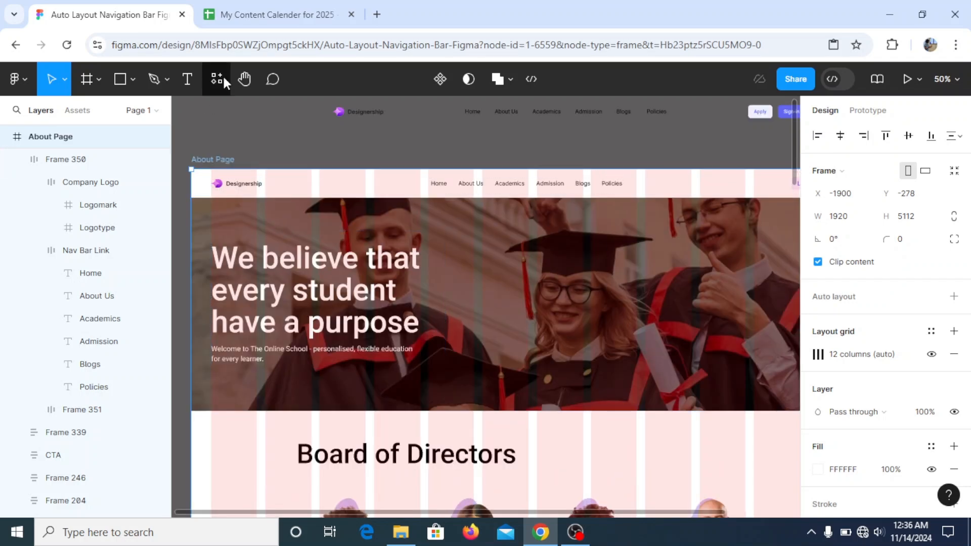
left_click(245, 79)
left_click_drag(579, 286, 588, 191)
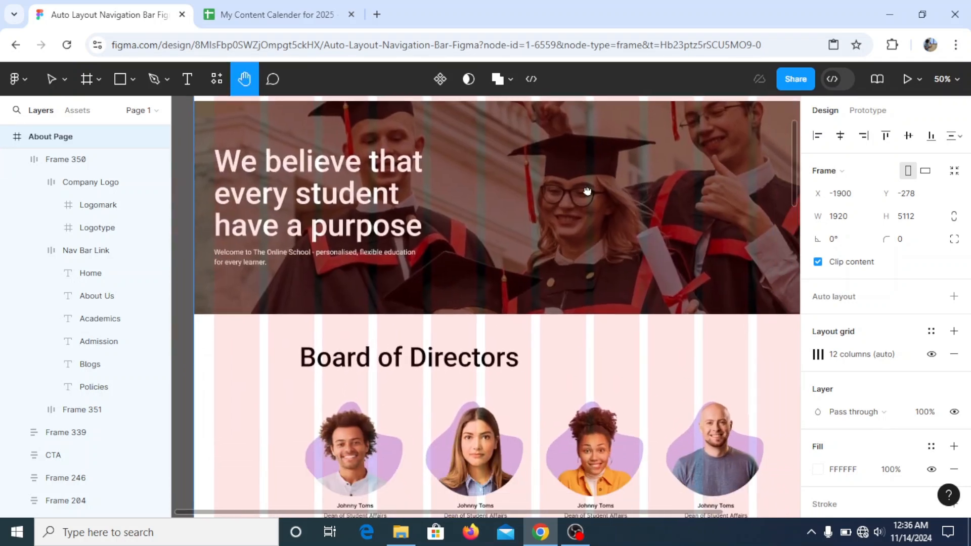
scroll(594, 371, "down", 3)
scroll(587, 369, "up", 3)
mouse_move(603, 332)
left_mouse_down()
mouse_move(516, 326)
mouse_move(606, 322)
left_mouse_up()
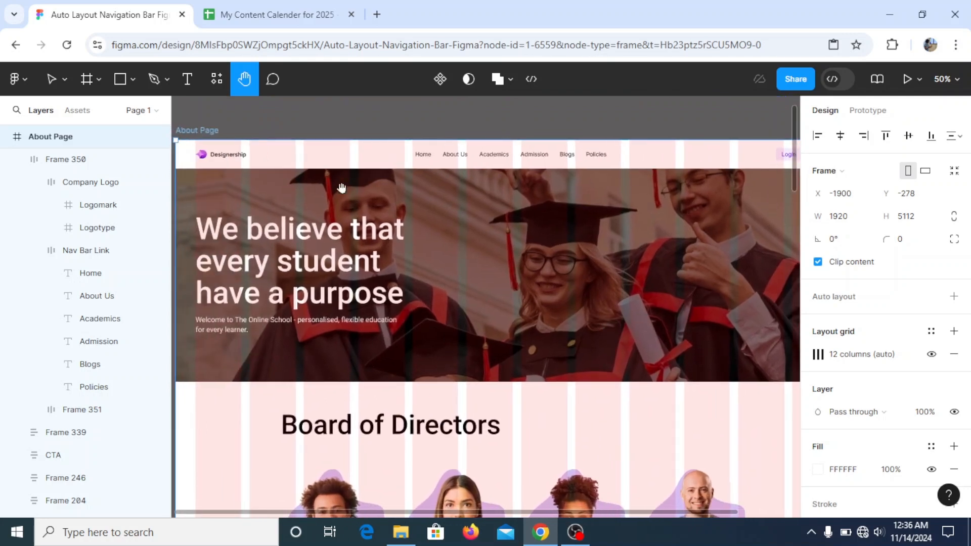